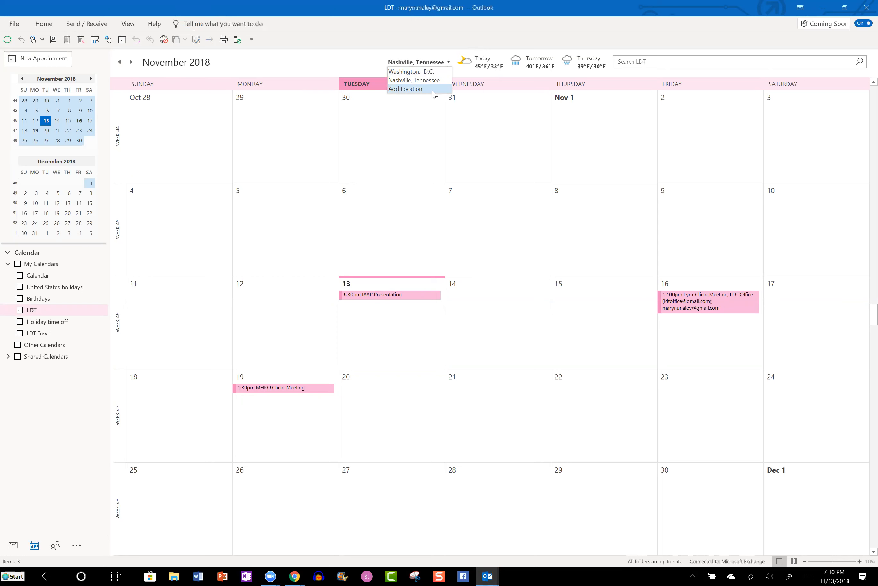
Switch the calendar's weather forecast location to Washington, D.C
left_click(433, 71)
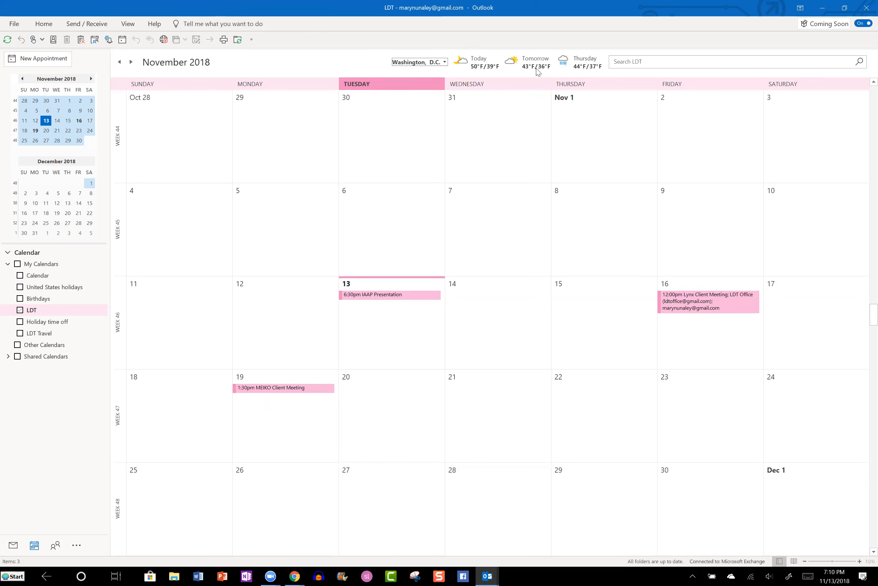
mouse_move(571, 72)
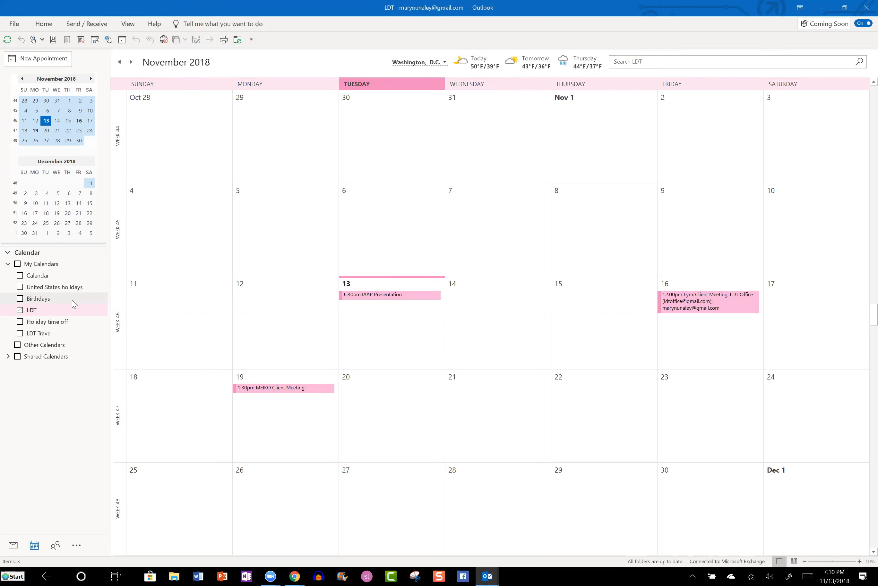
Expand the Shared Calendars group and briefly view the Chicago Blackhawks calendar beside LDT before hiding it again
left_click(9, 358)
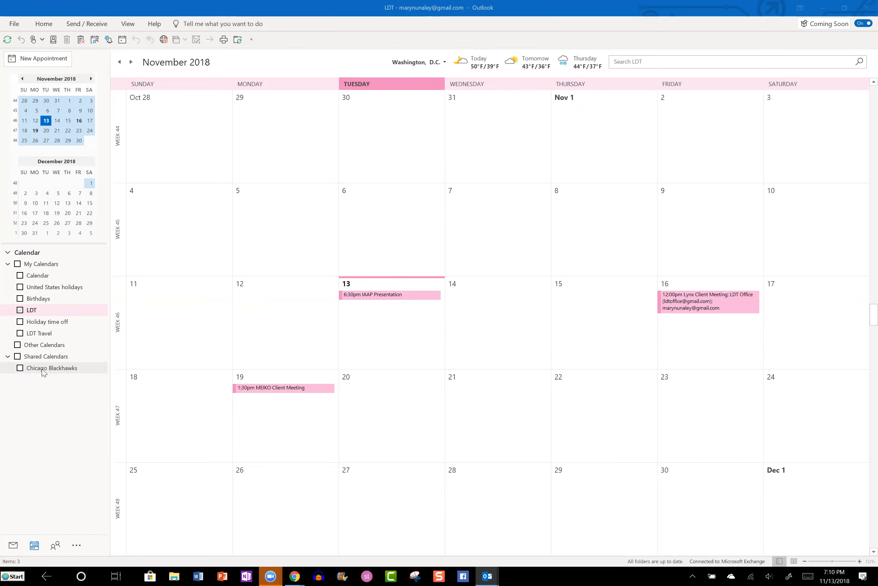
left_click(21, 368)
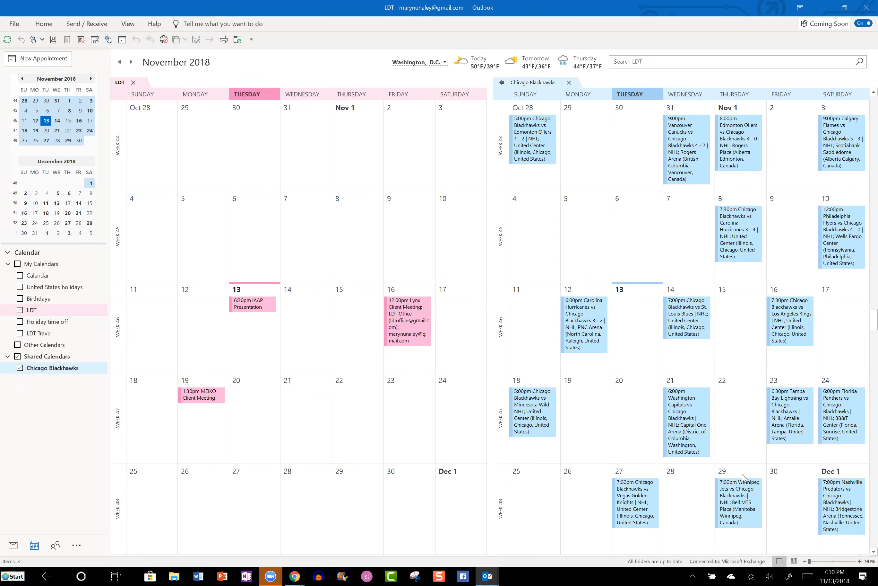
left_click(20, 367)
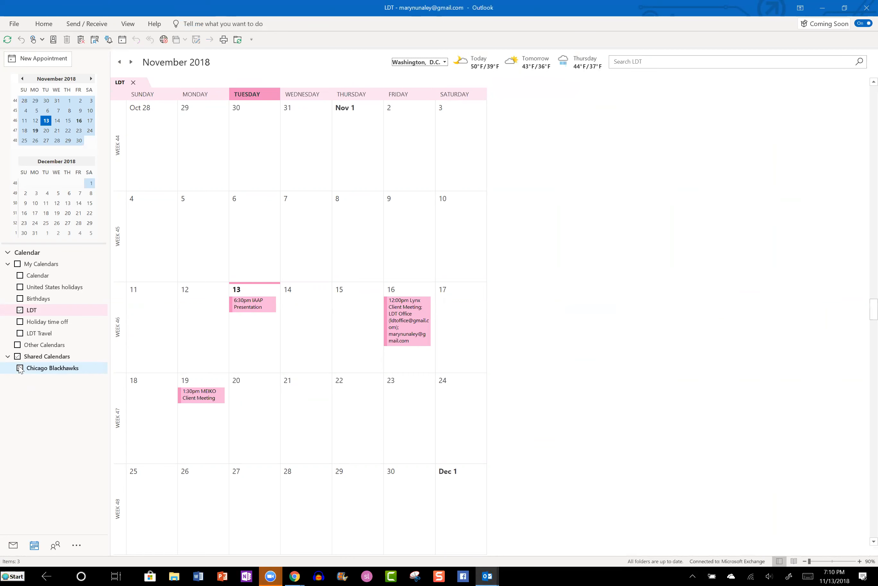
Hide the LDT calendar and show the Holiday time off calendar beside the main calendar
left_click(20, 310)
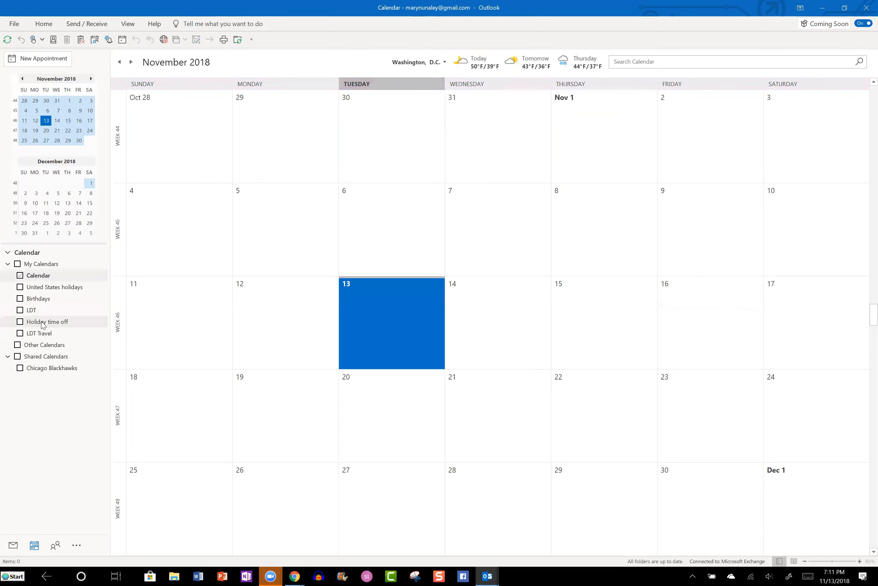
left_click(20, 321)
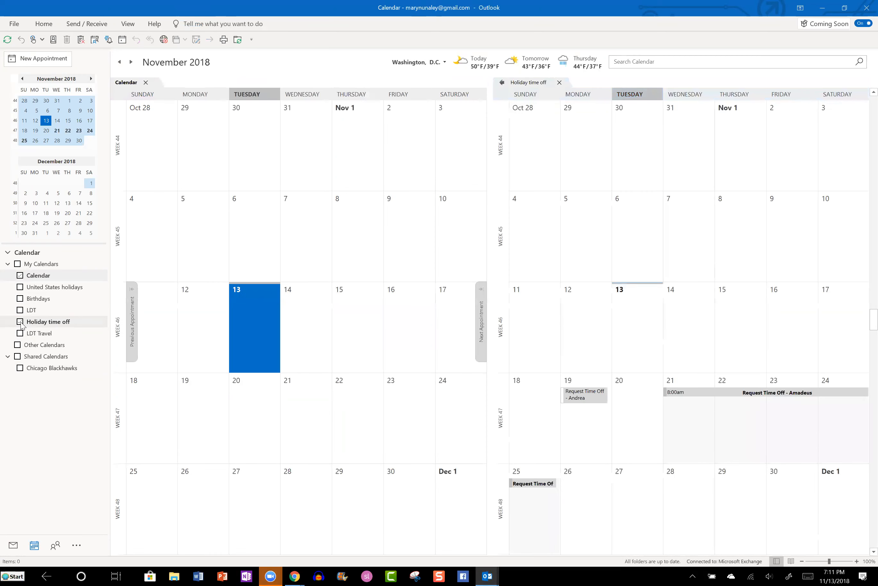
Review the Holiday time off calendar's sharing permissions and general properties, including its posting form options and folder size
right_click(67, 322)
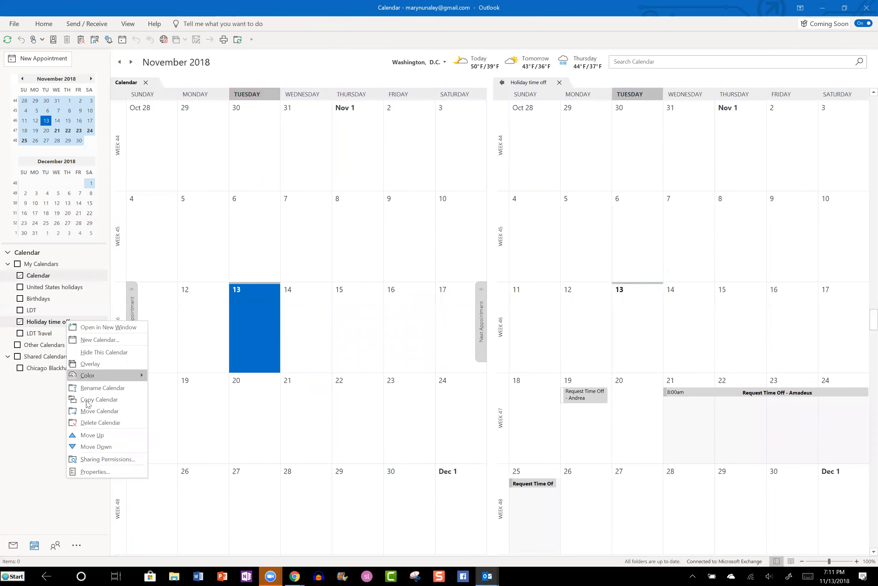
left_click(105, 457)
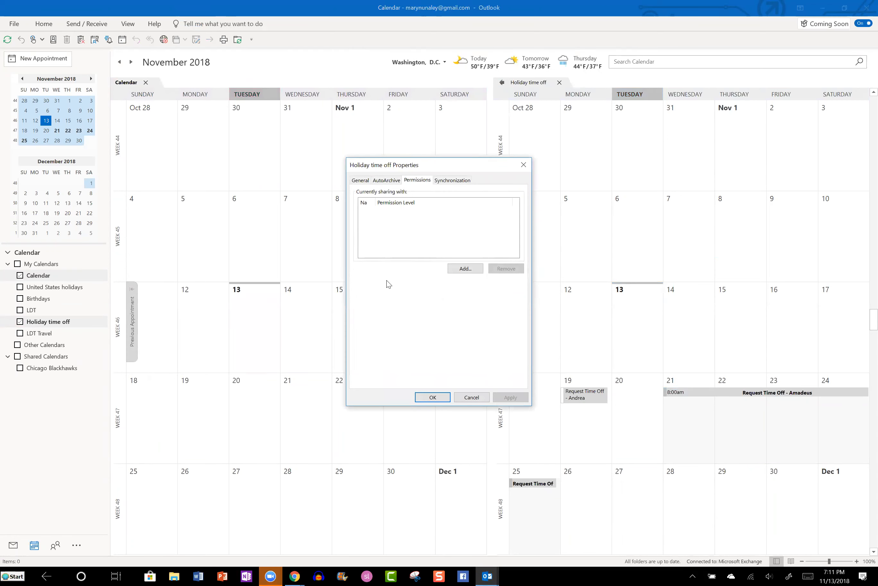
left_click(363, 184)
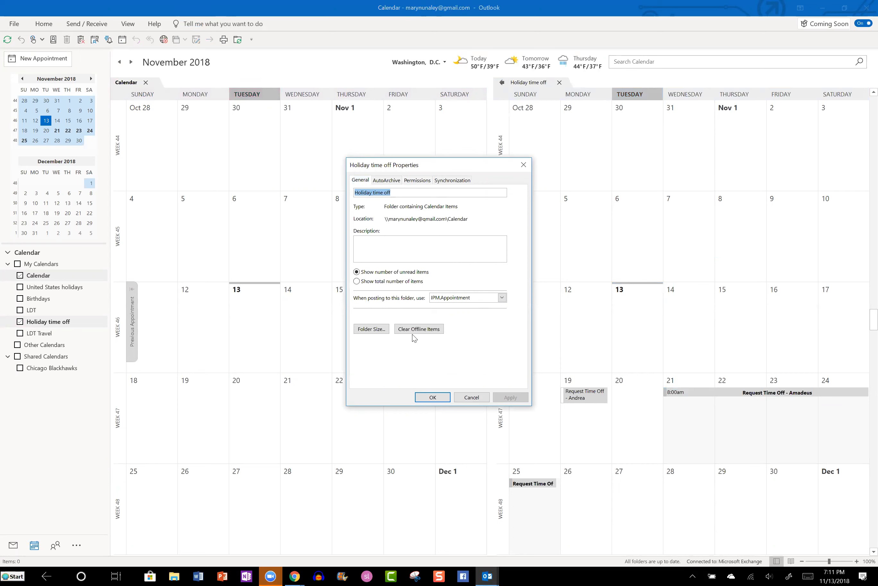
left_click(502, 297)
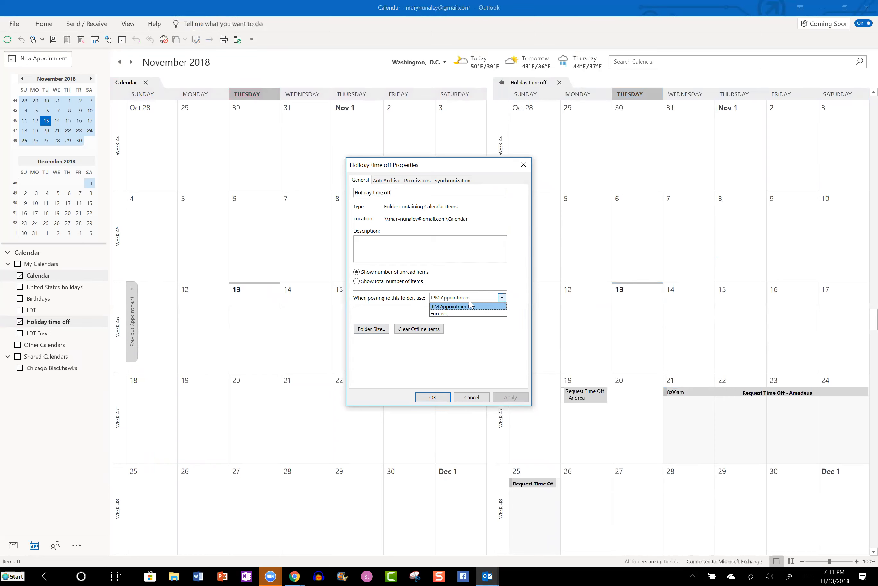
left_click(375, 332)
left_click(373, 329)
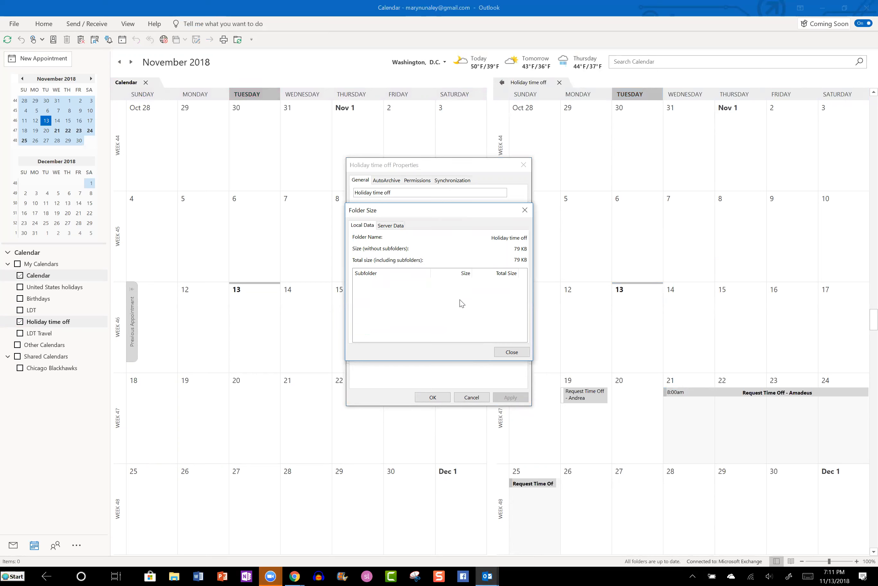
left_click(525, 209)
Choose custom AutoArchive settings for the Holiday time off calendar, decline the global AutoArchive options and close its properties
left_click(395, 182)
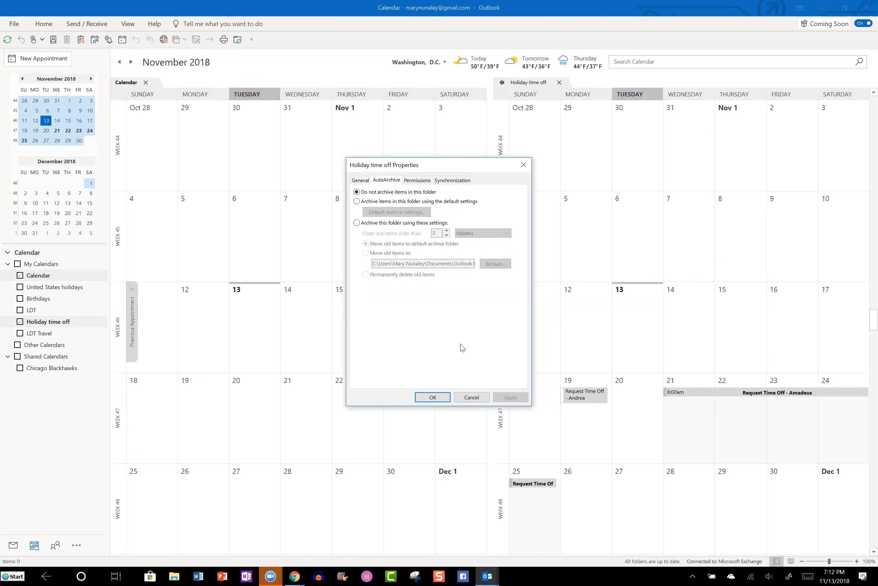
left_click(360, 204)
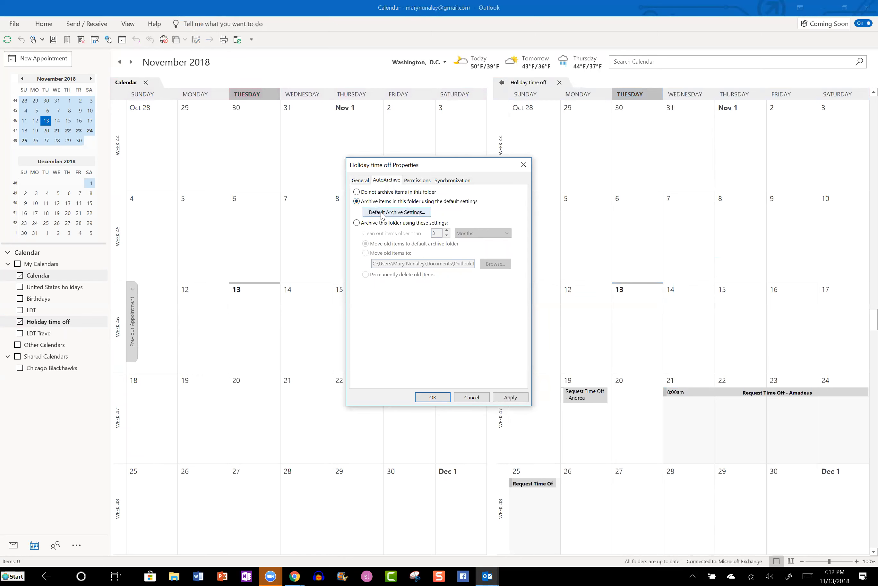
left_click(356, 224)
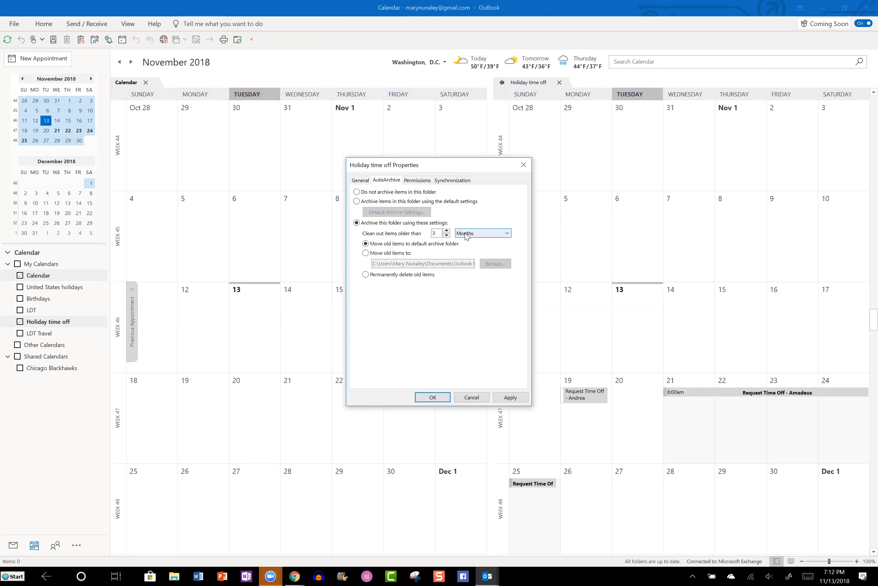
left_click(490, 235)
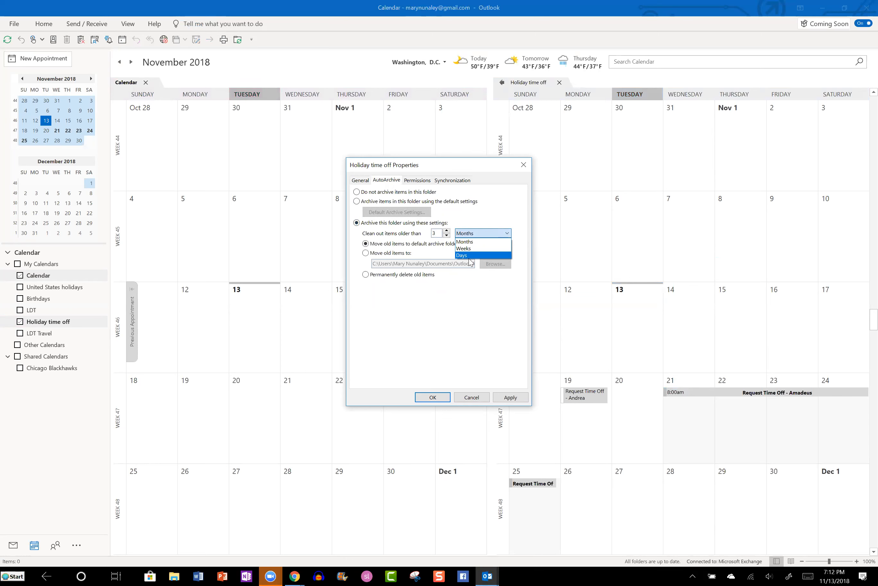
left_click(477, 312)
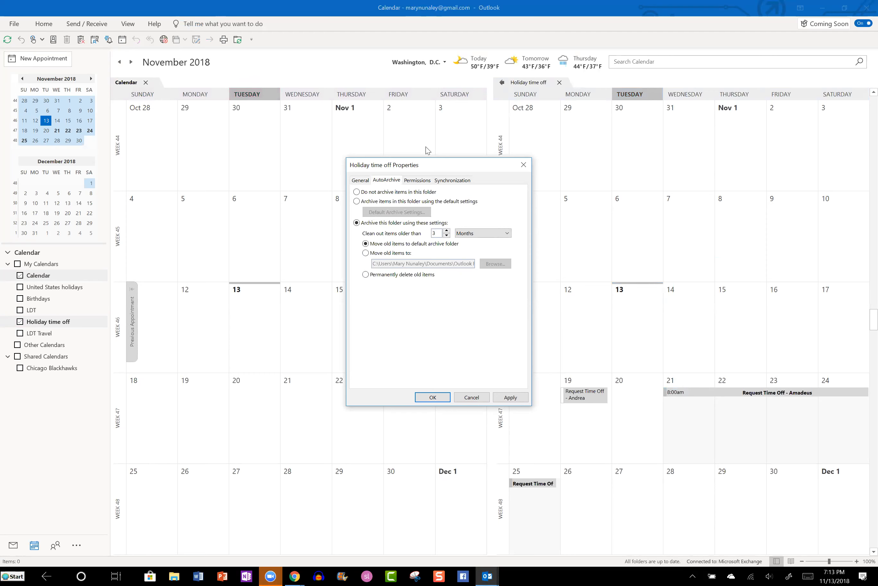
left_click(422, 179)
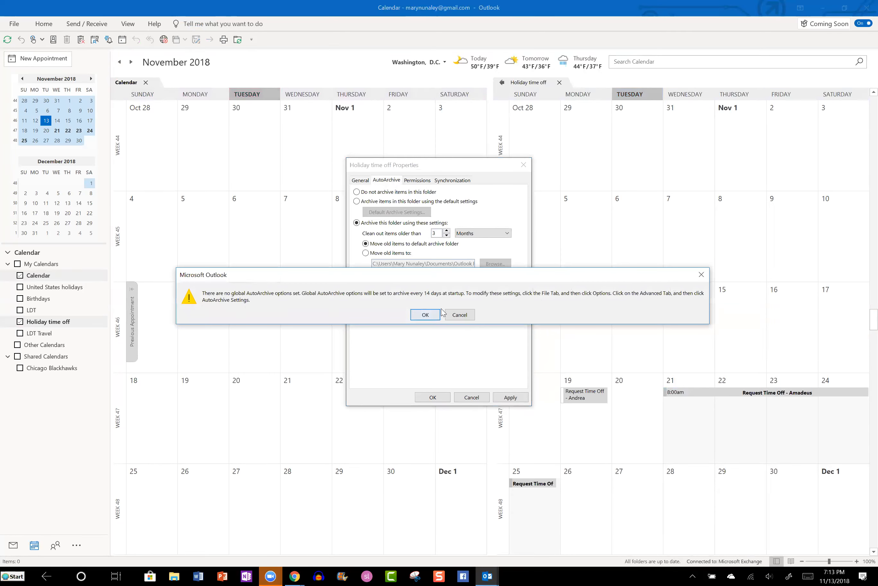
left_click(456, 315)
left_click(433, 397)
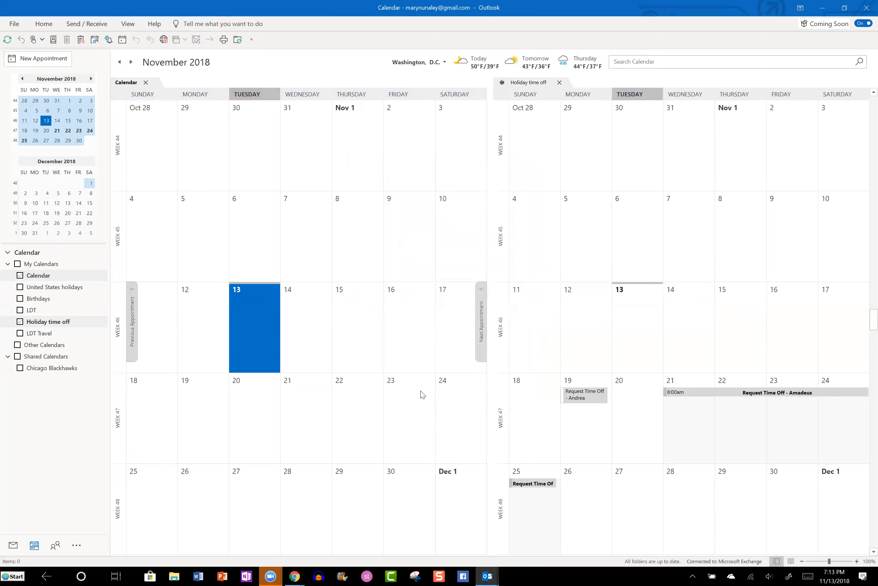
Share the Holiday time off calendar with one person chosen from the Contacts address book
right_click(55, 359)
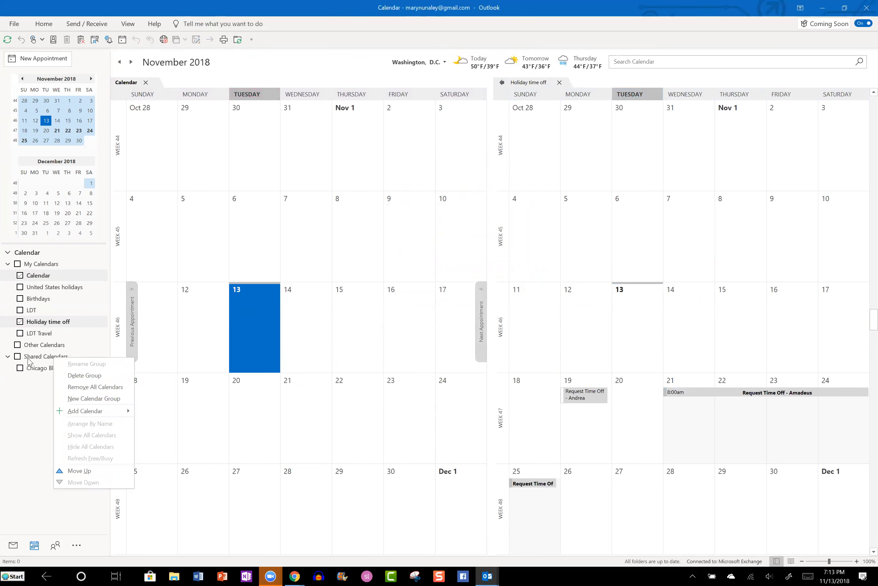
right_click(25, 321)
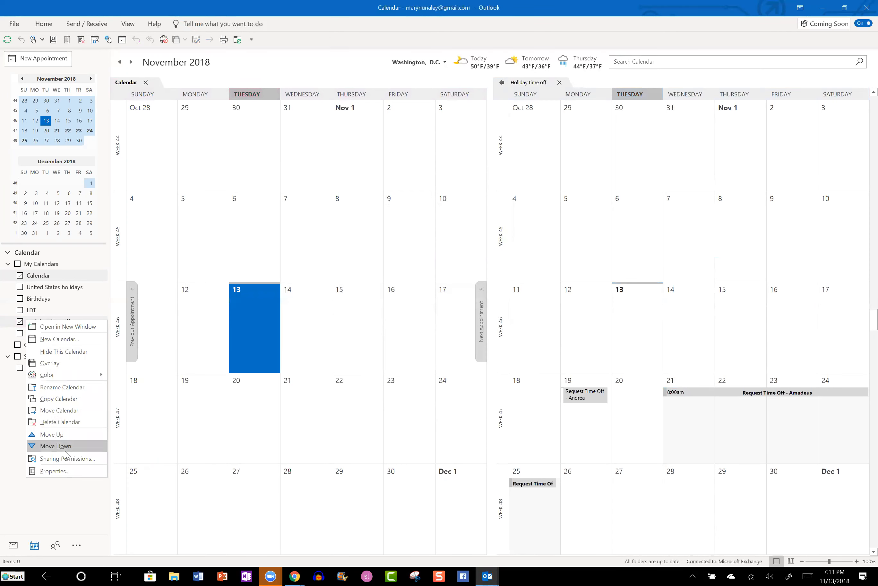
left_click(67, 458)
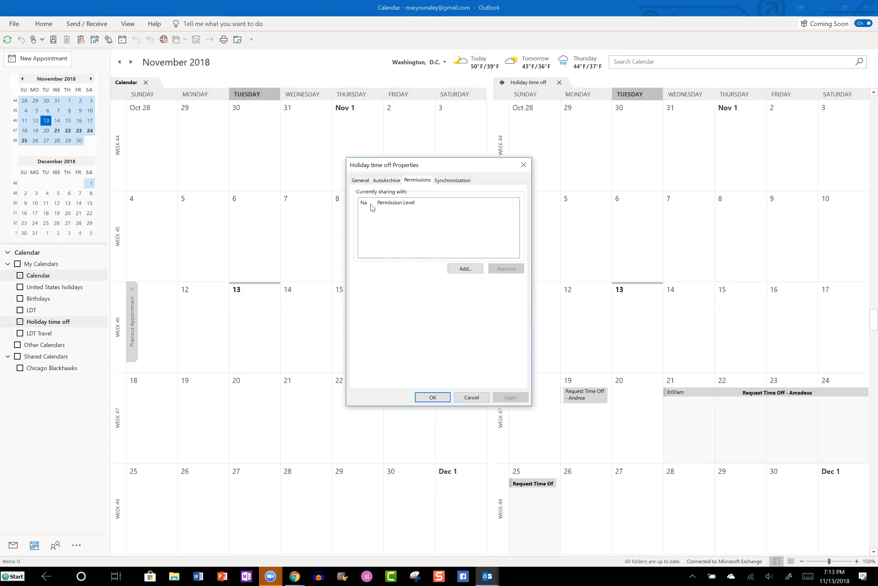
left_click(461, 271)
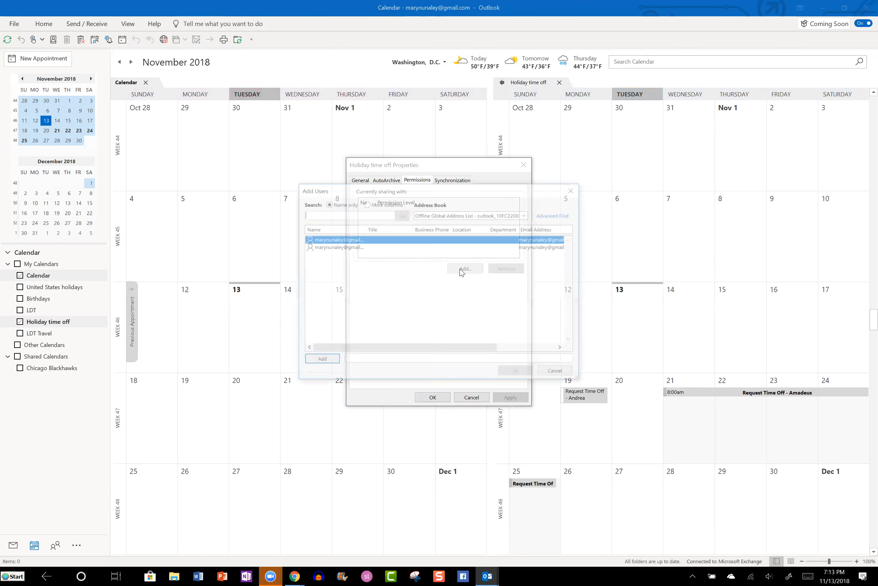
left_click(432, 217)
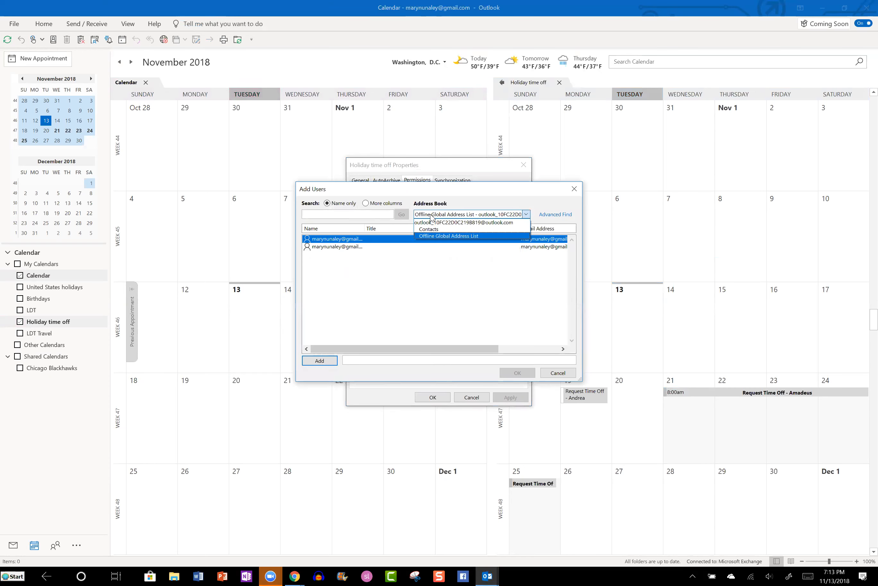
left_click(435, 231)
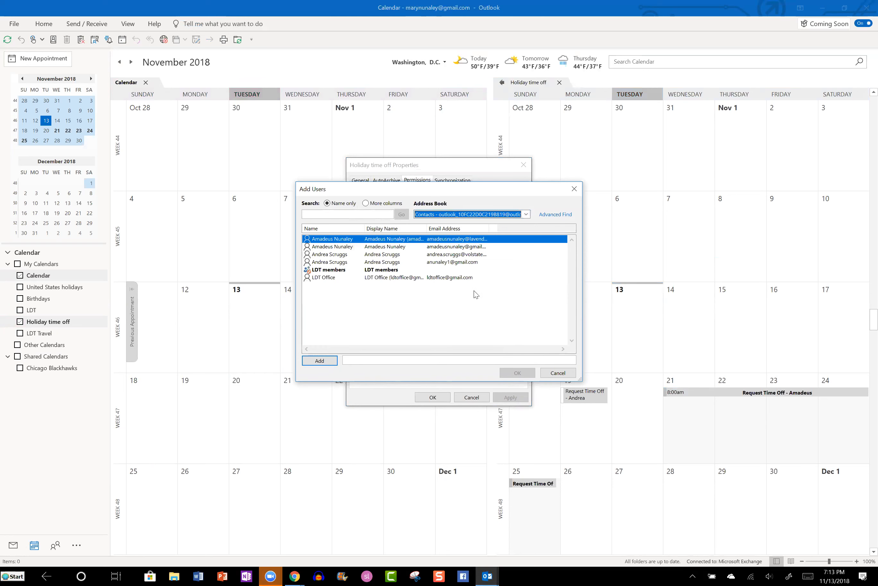
left_click(389, 270)
left_click(369, 262)
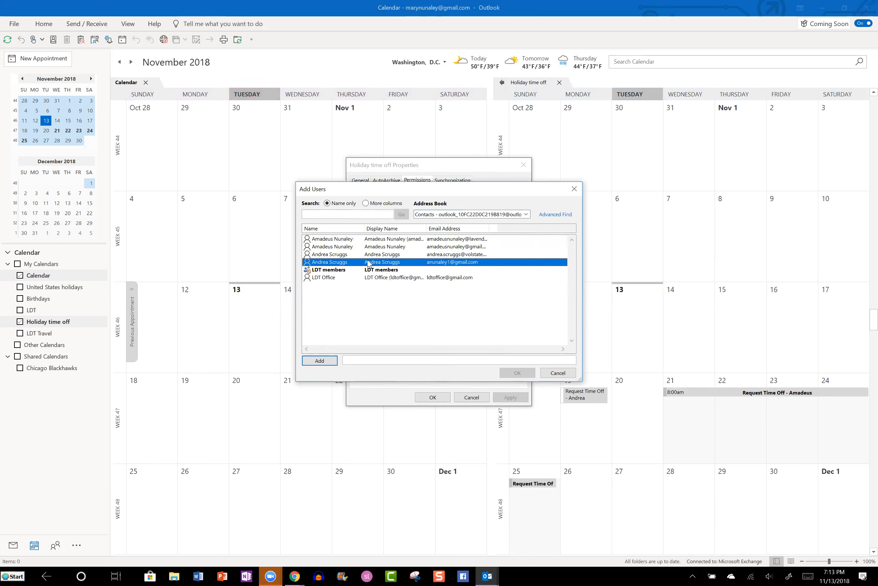
left_click(329, 361)
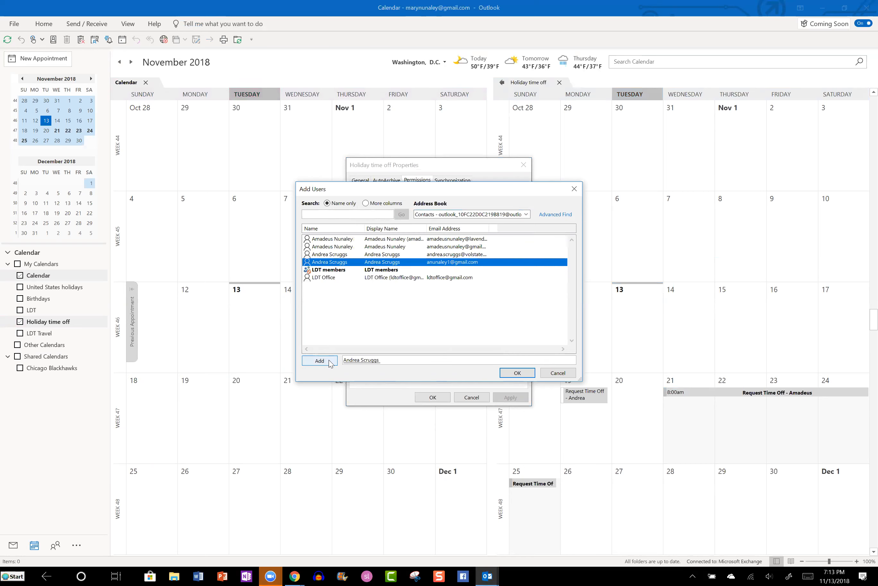
left_click(514, 374)
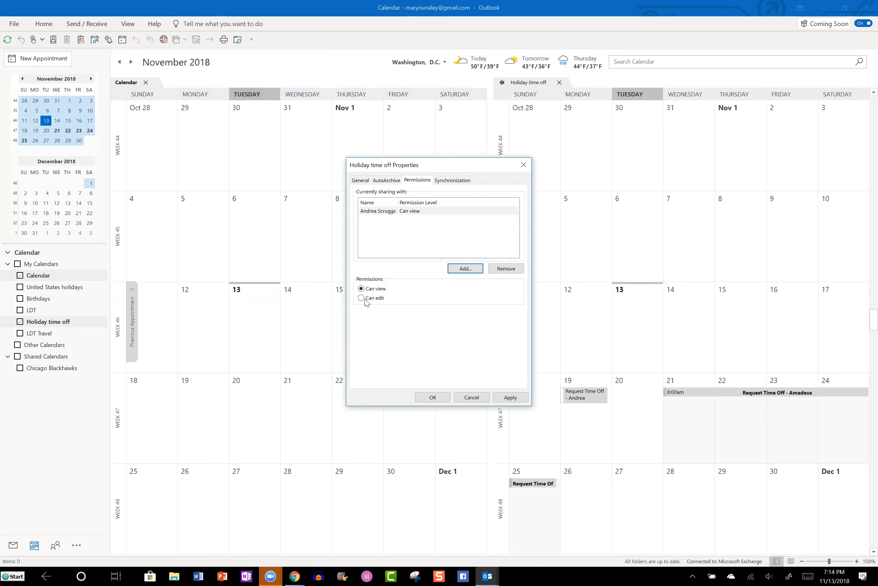
Give the added person the Can edit permission on the Holiday time off calendar and apply it
left_click(361, 298)
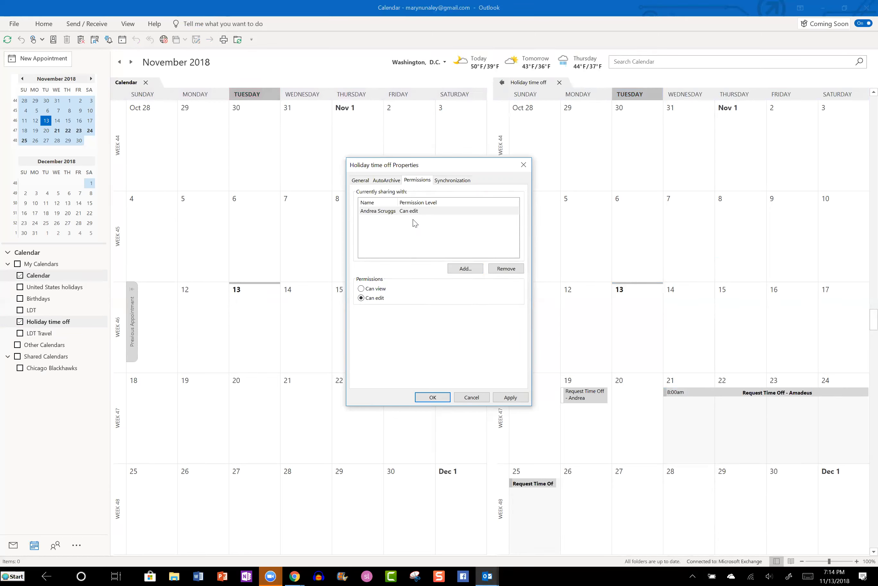
left_click(507, 398)
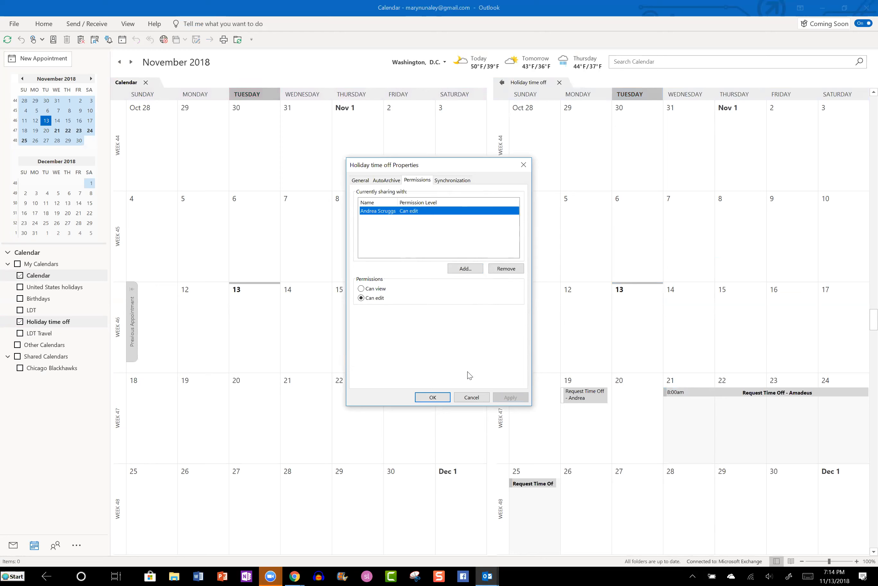
left_click(433, 397)
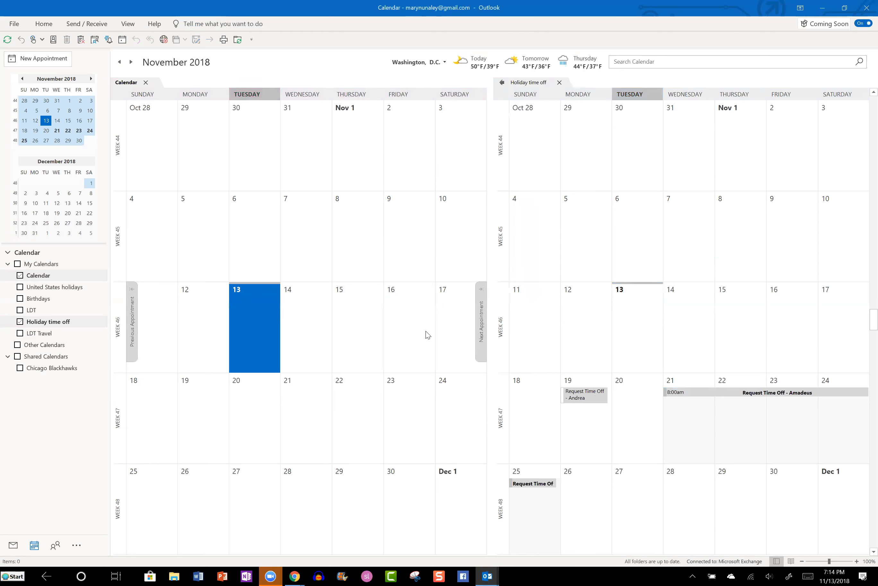
Remove the shared person from the Holiday time off calendar's permissions and apply the change
right_click(69, 320)
left_click(109, 457)
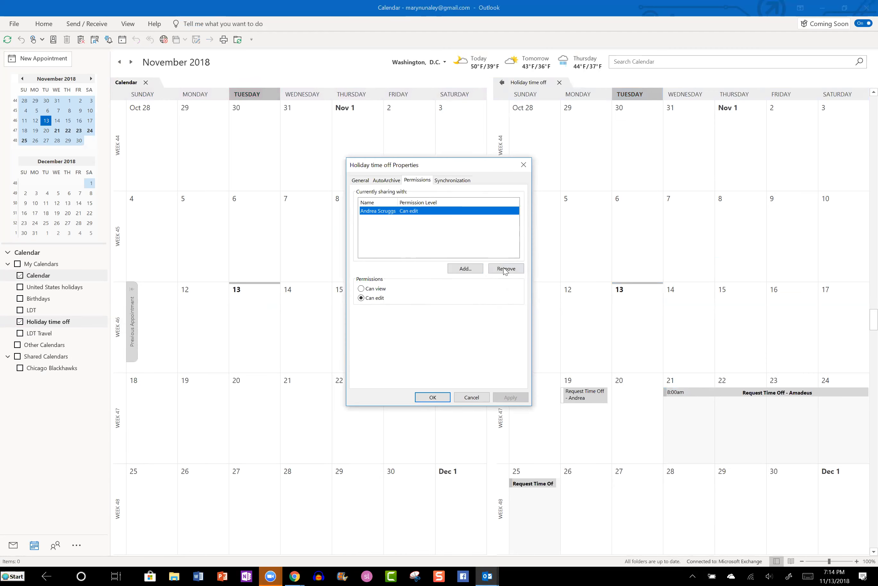
left_click(505, 269)
left_click(508, 397)
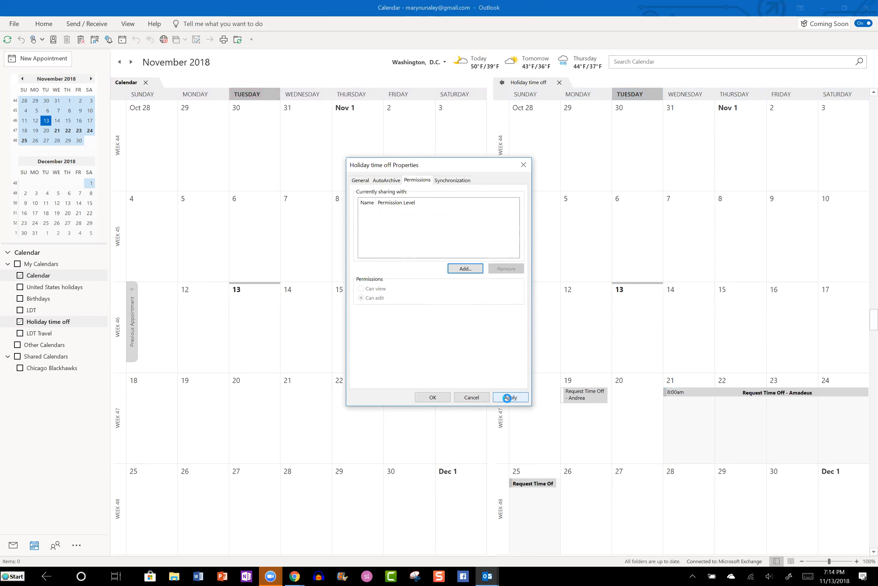
Review the Holiday time off calendar's synchronization settings and close its properties
left_click(455, 181)
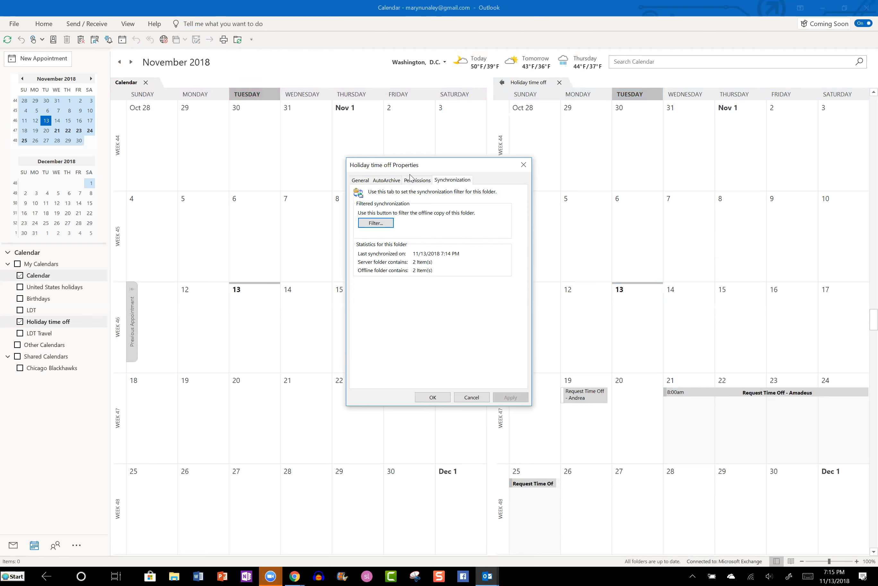
left_click(526, 165)
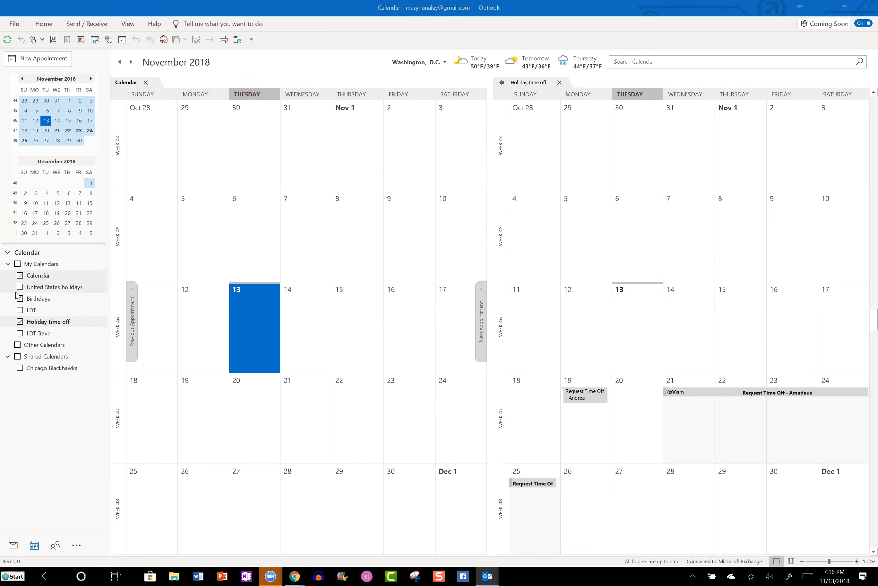
Show the LDT and Chicago Blackhawks calendars side by side with the calendars already on display
right_click(45, 304)
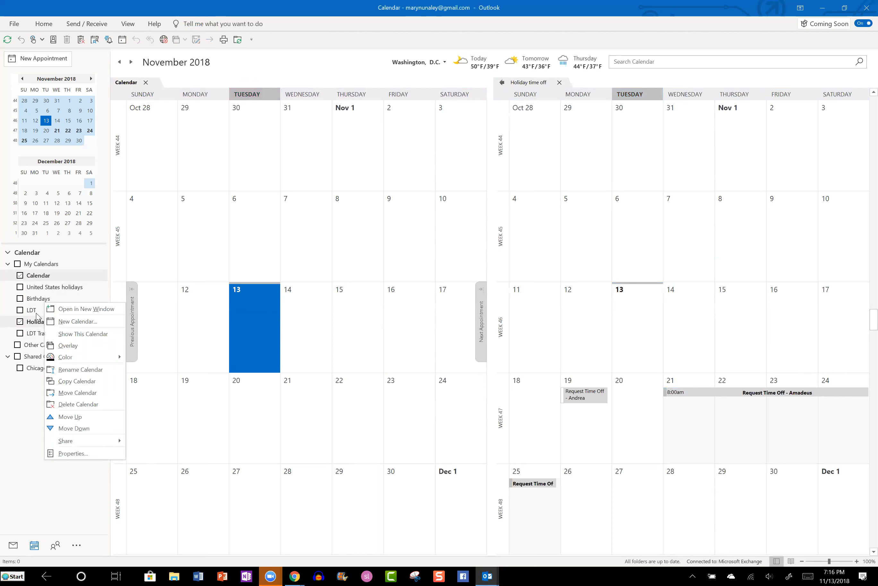
left_click(19, 311)
left_click(20, 310)
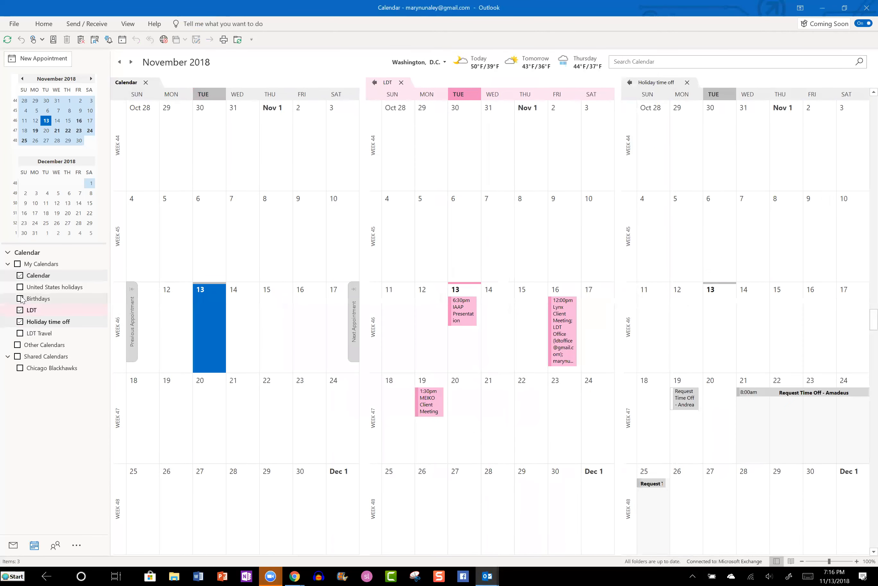
left_click(21, 298)
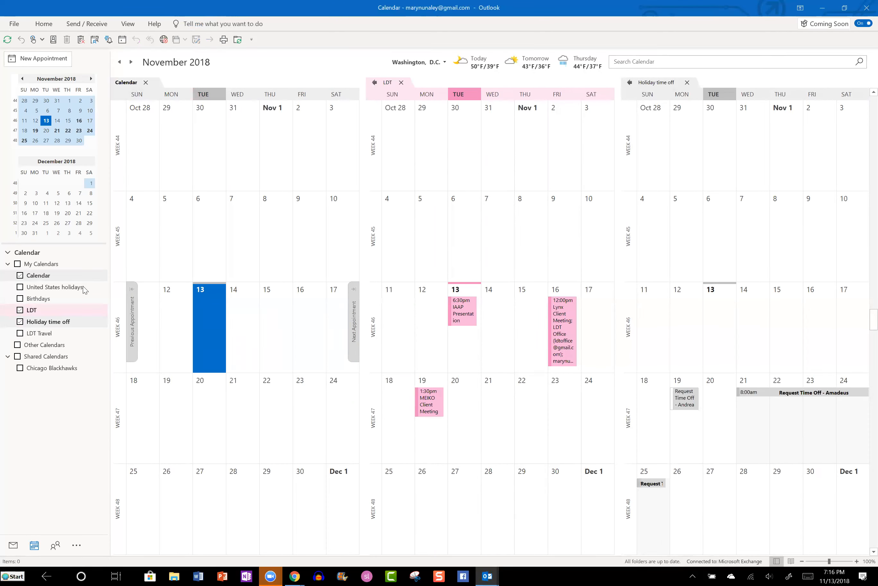
left_click(19, 368)
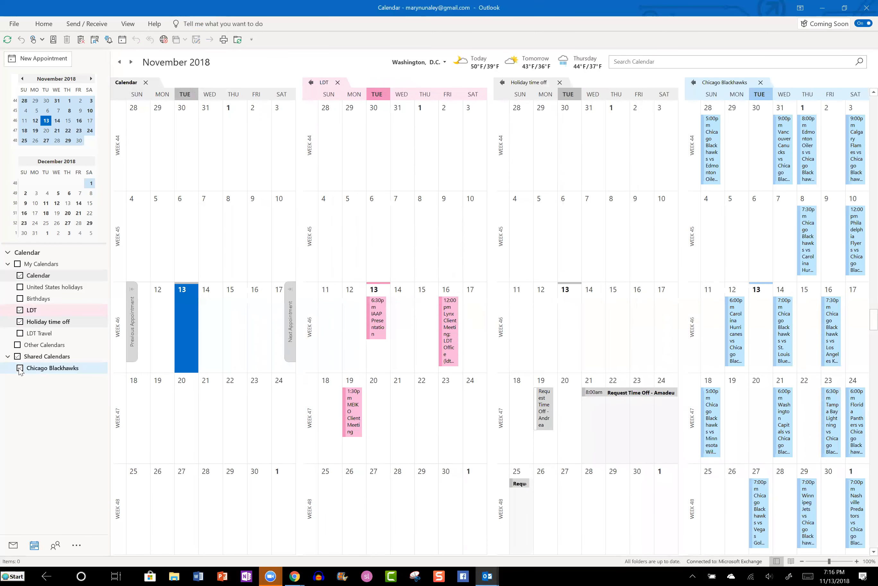
Change the LDT calendar's color to yellow
right_click(322, 90)
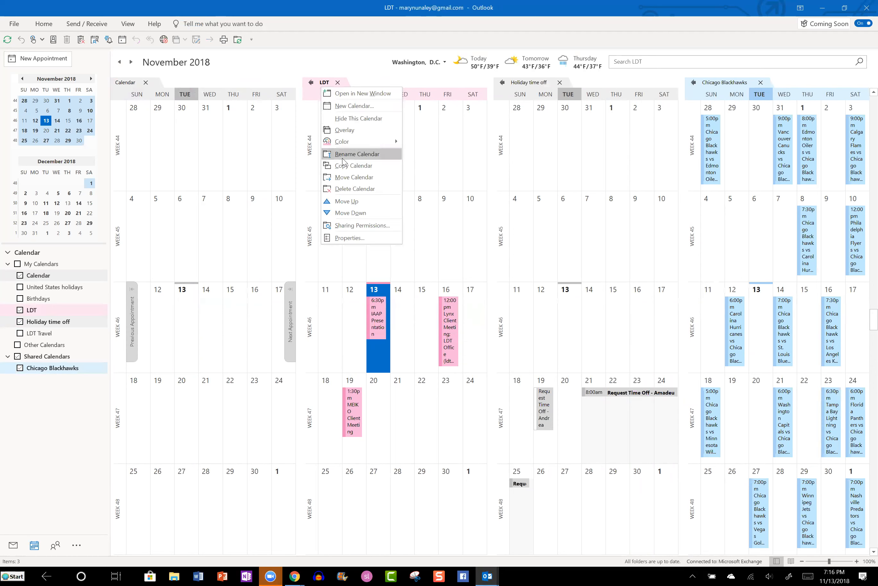
mouse_move(342, 145)
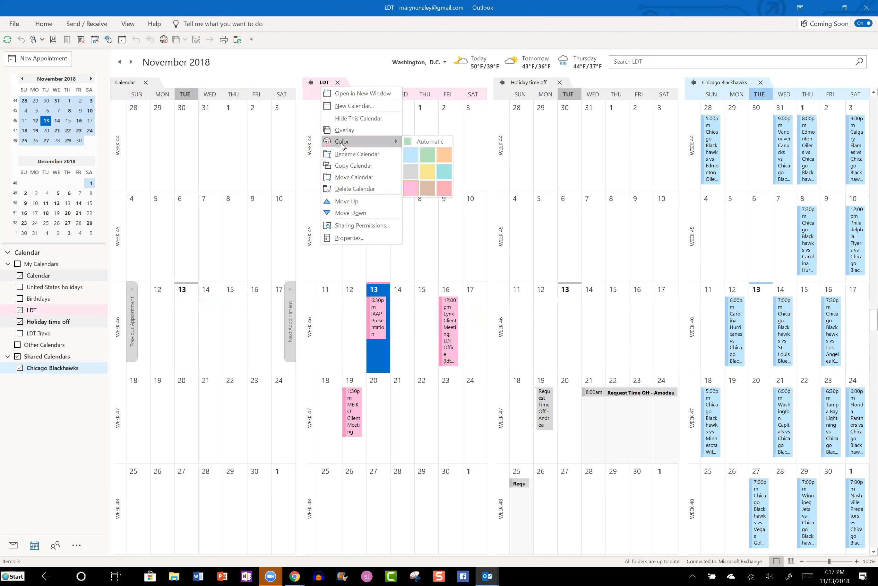
left_click(428, 171)
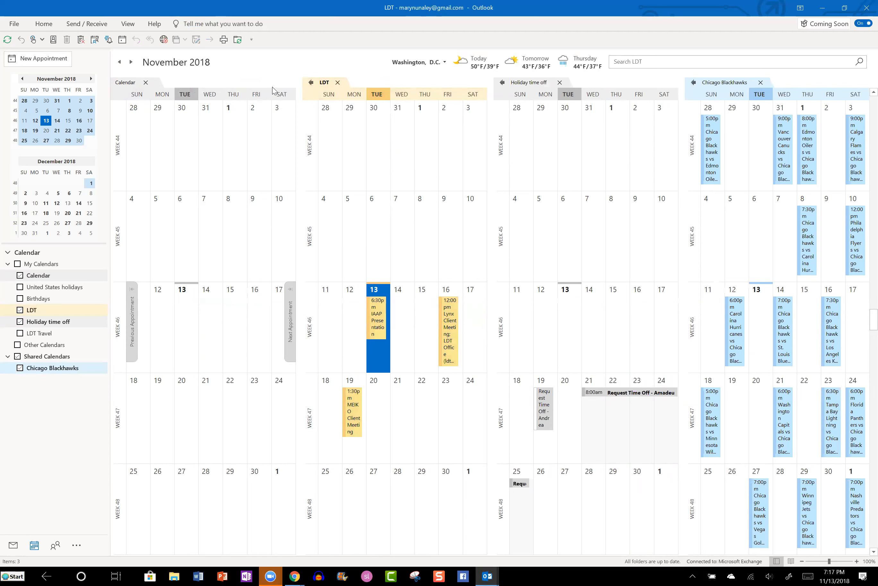
Change the Holiday time off calendar's color to brown
left_click(509, 98)
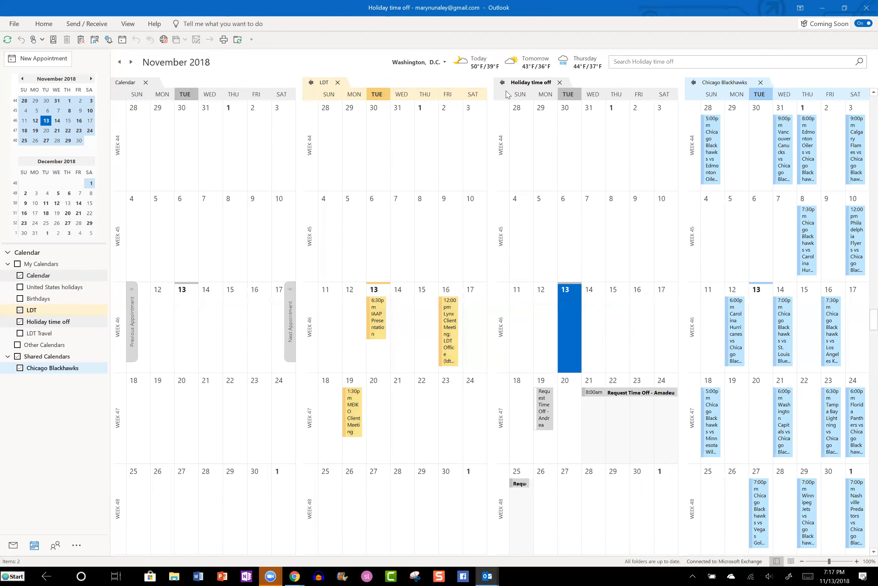
right_click(527, 85)
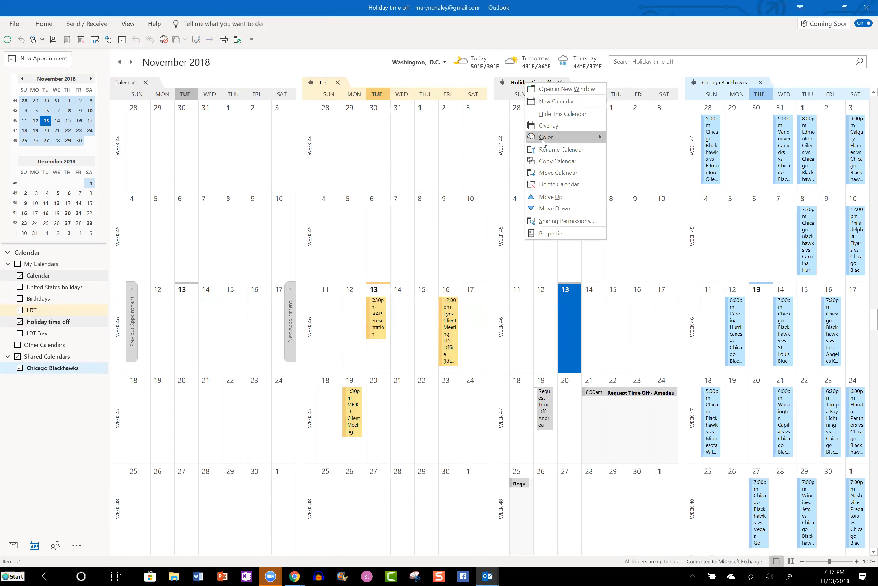
mouse_move(542, 137)
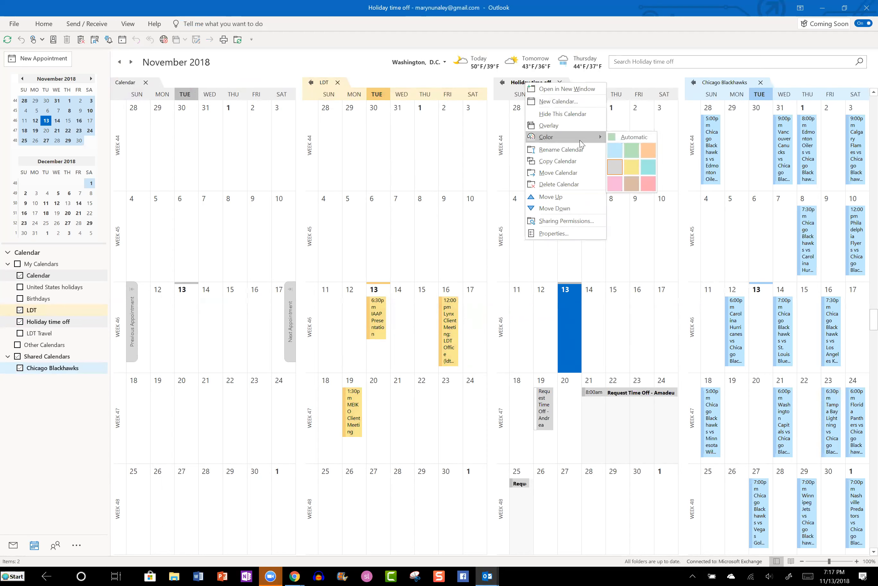
left_click(634, 182)
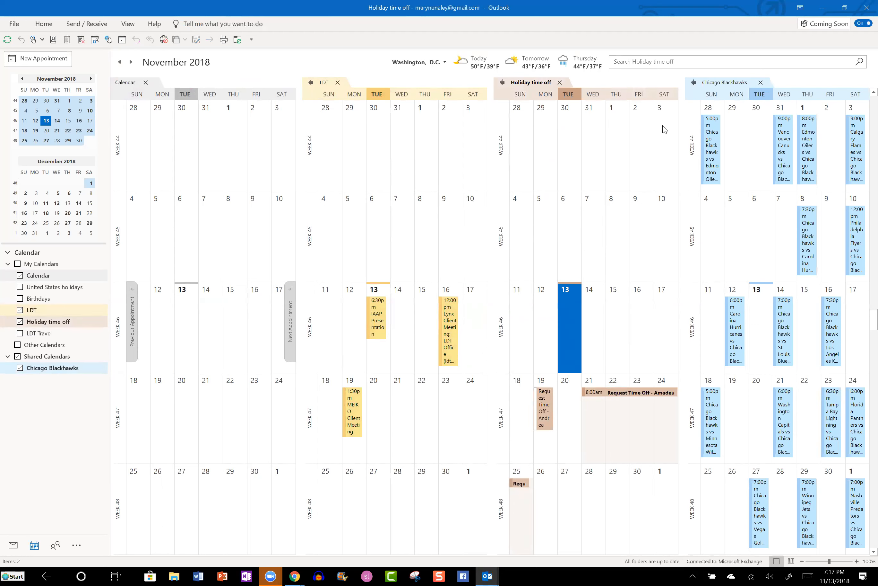
Open the October 28 Chicago Blackhawks vs Edmonton Oilers event, view its Scheduling Assistant and dismiss the welcome tip
mouse_move(713, 145)
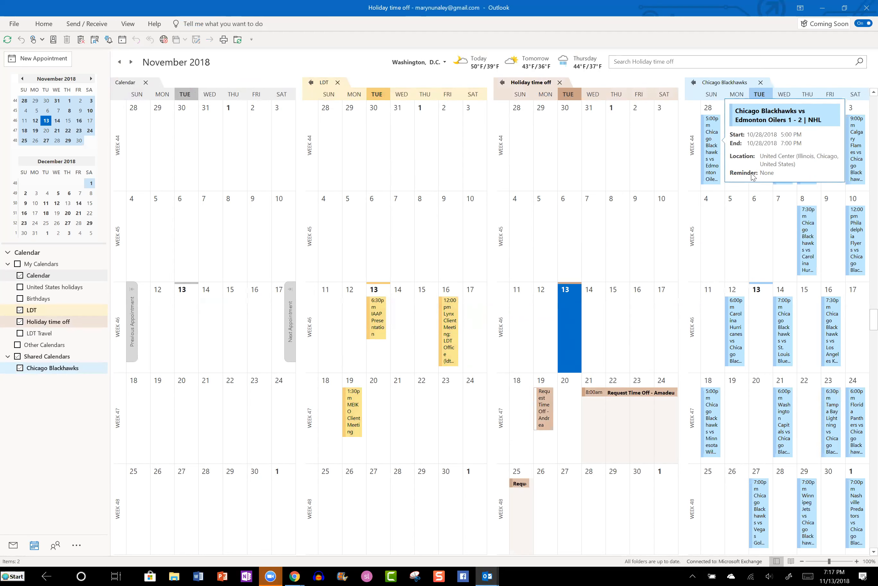
left_click(712, 169)
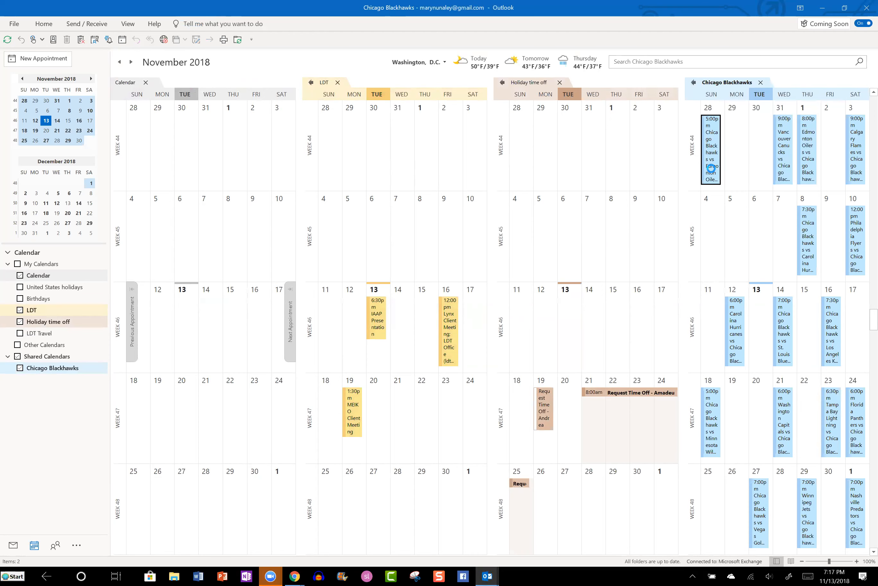
double_click(711, 168)
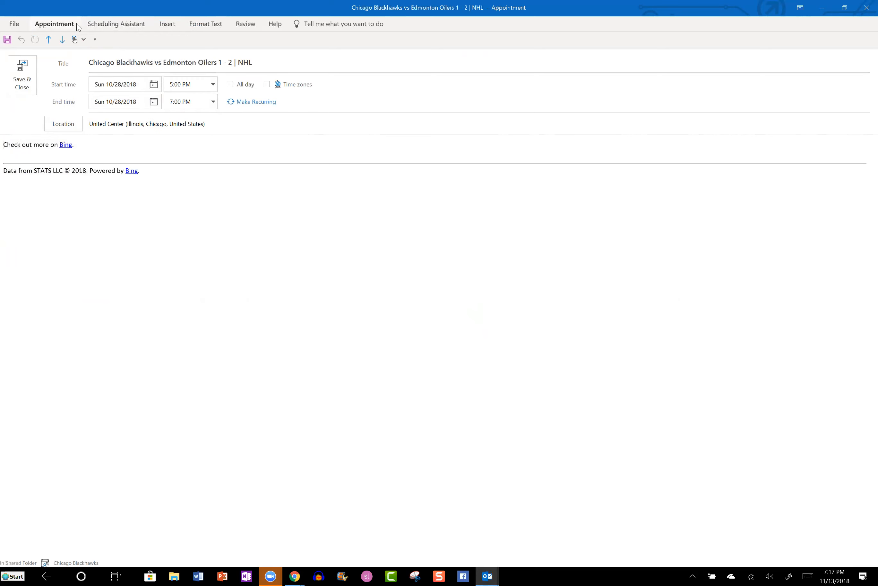
left_click(132, 25)
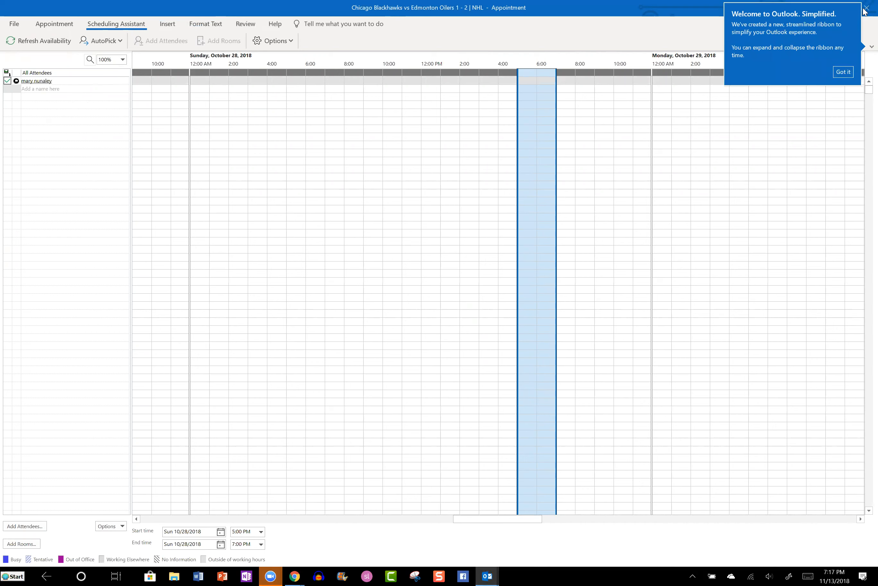
left_click(844, 72)
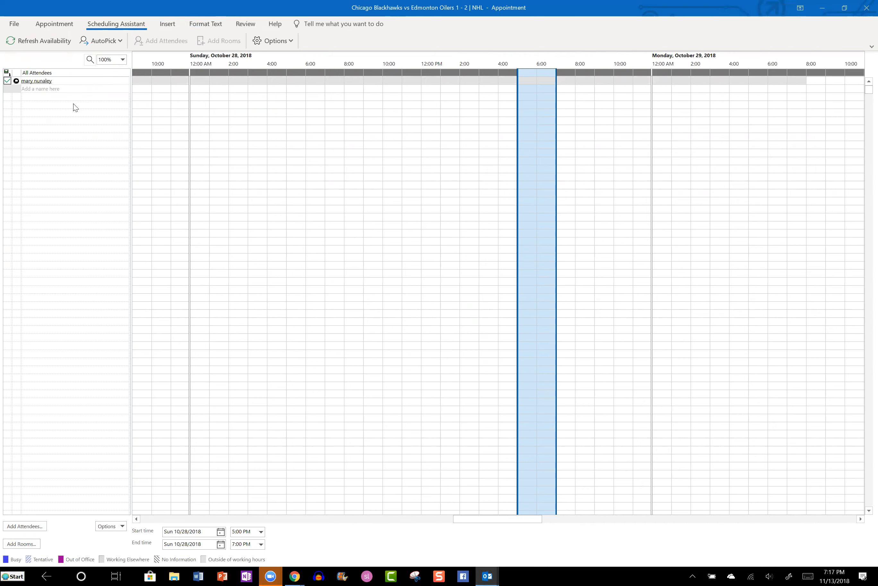
Add two contacts as attendees of the Blackhawks vs Oilers event in the Scheduling Assistant
left_click(50, 90)
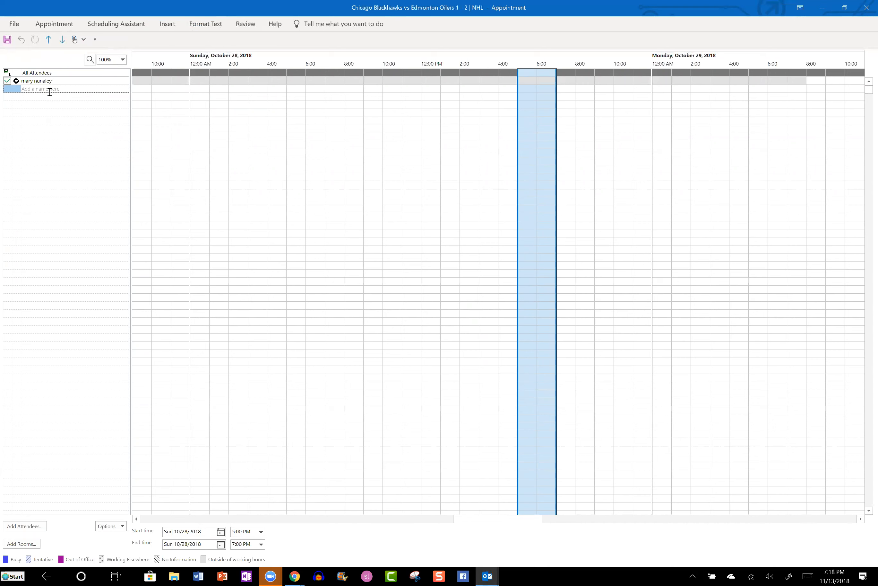
type("ama")
left_click(52, 93)
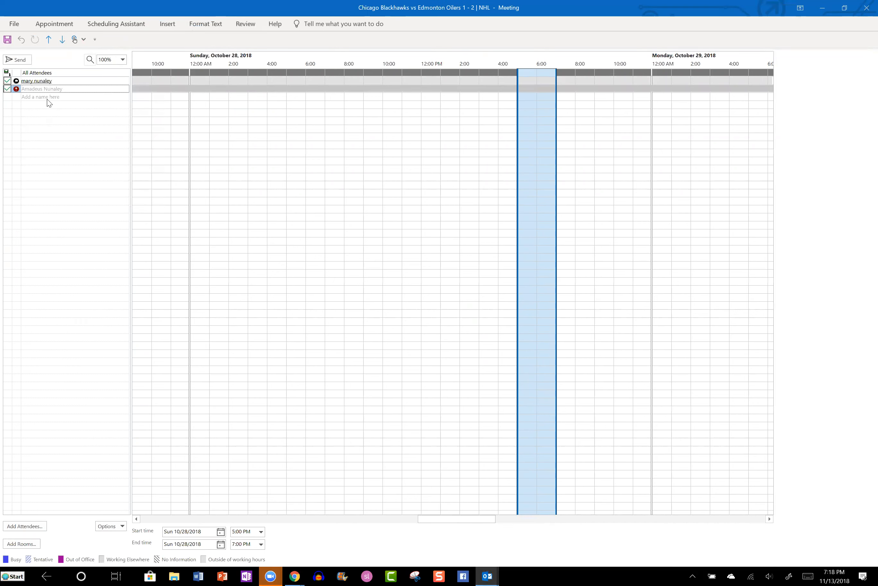
type("ana")
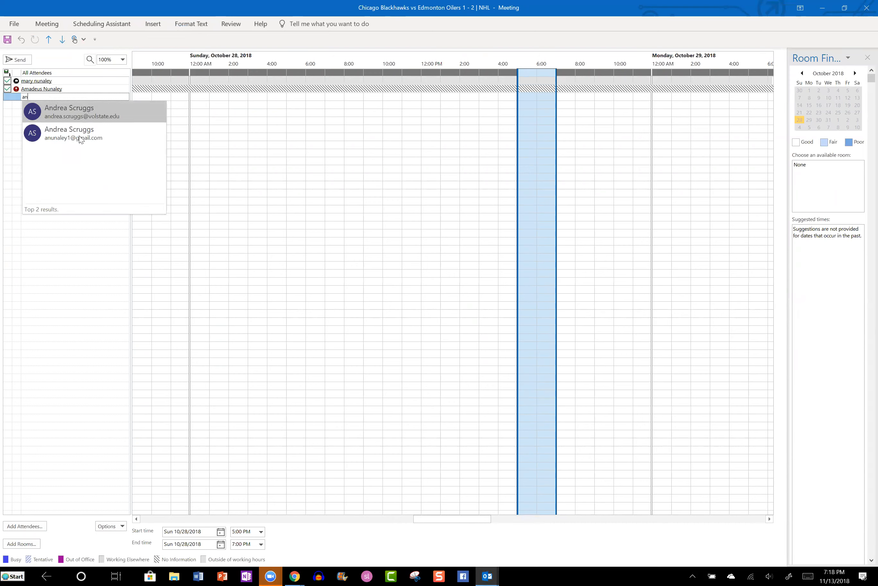
left_click(79, 137)
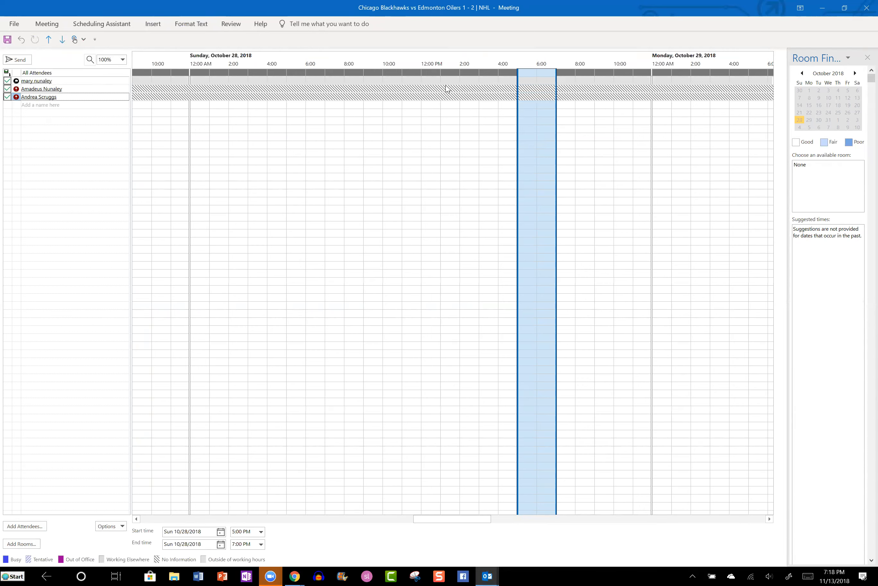
Check the first attendee's contact options, try to save the Blackhawks vs Oilers event, and close it without saving
right_click(44, 82)
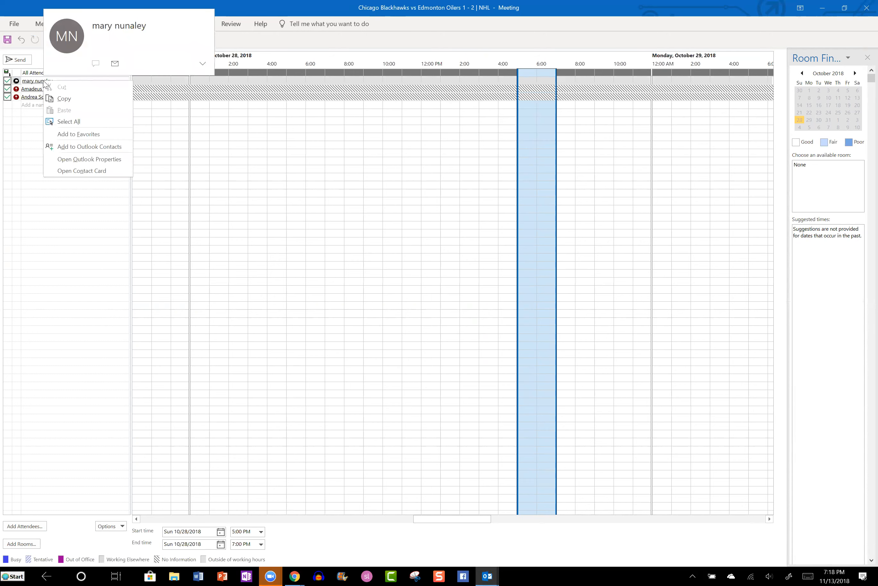
left_click(21, 86)
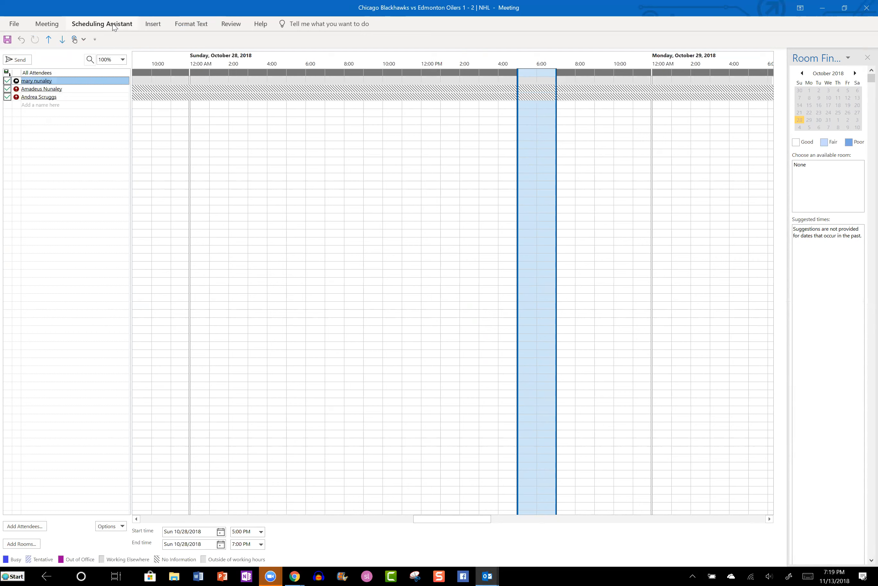
left_click(7, 39)
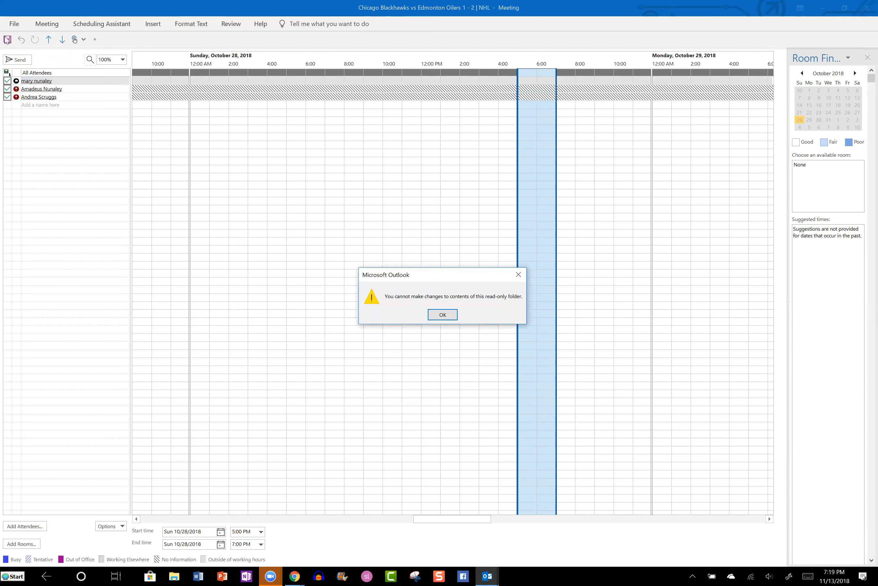
left_click(446, 315)
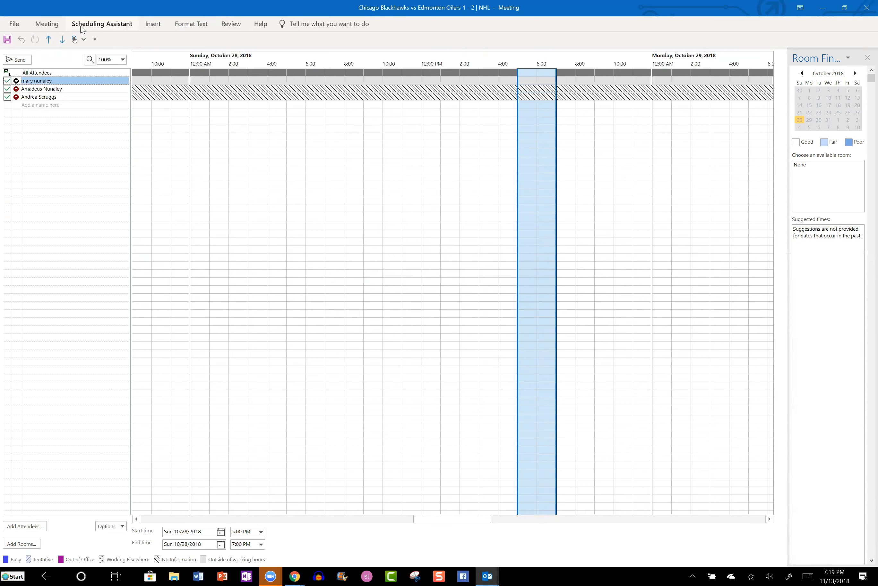
left_click(867, 8)
left_click(429, 316)
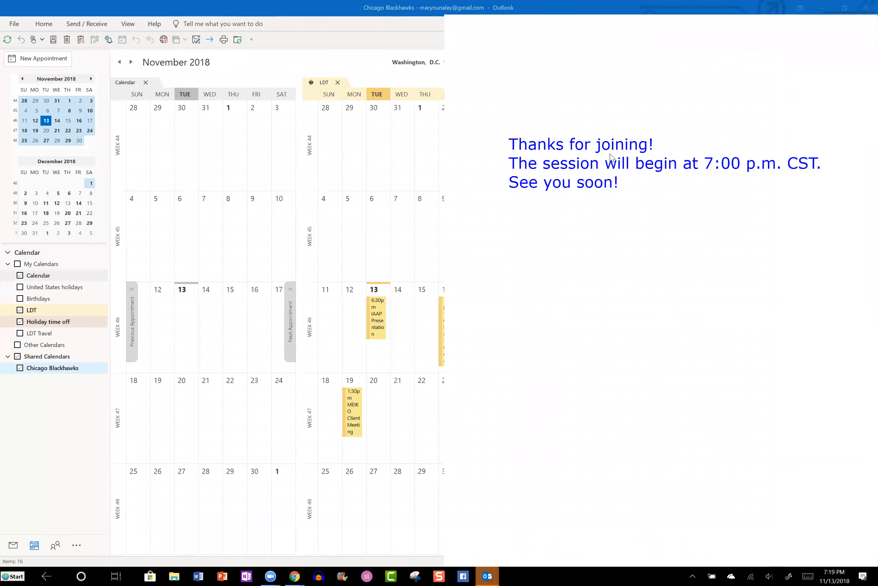
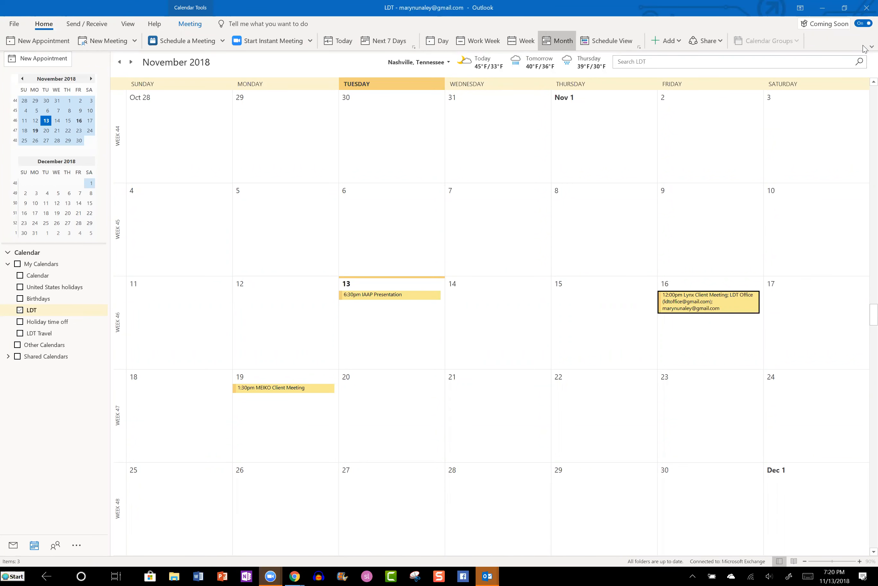
Create a new meeting titled Practice in the LDT calendar
left_click(867, 47)
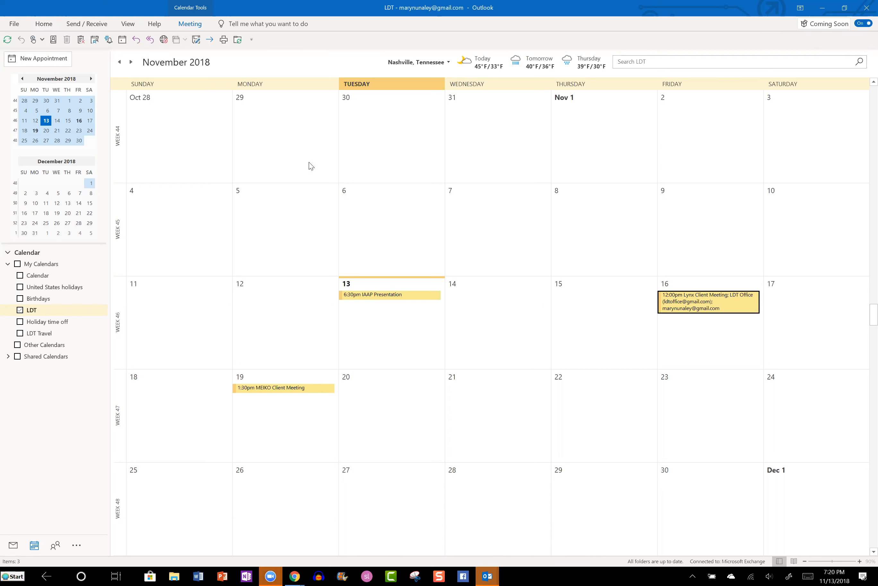
left_click(44, 25)
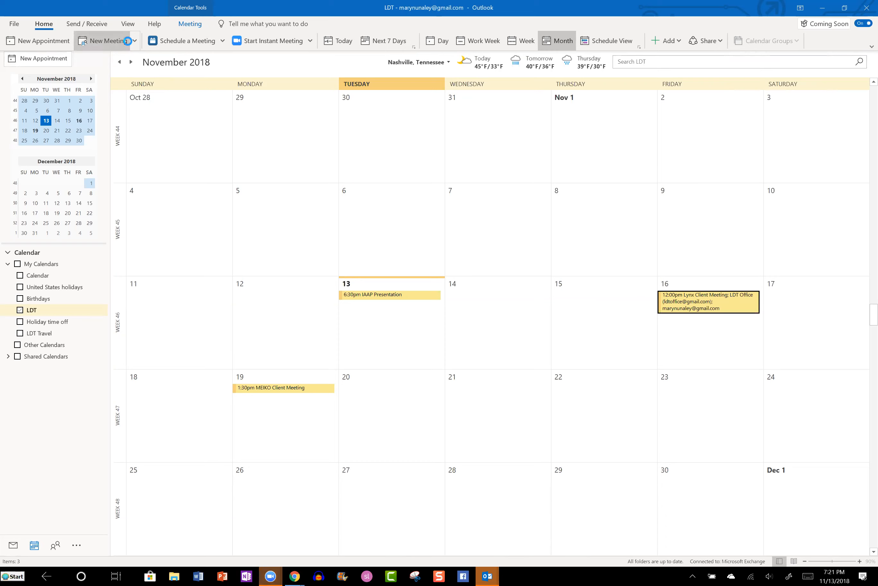
key("ctrl+F1")
left_click(125, 40)
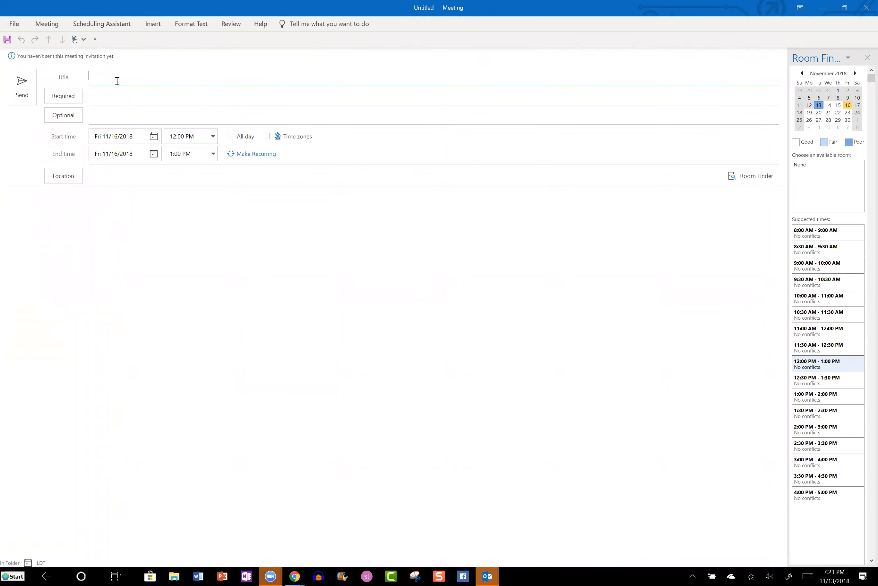
type("Practice")
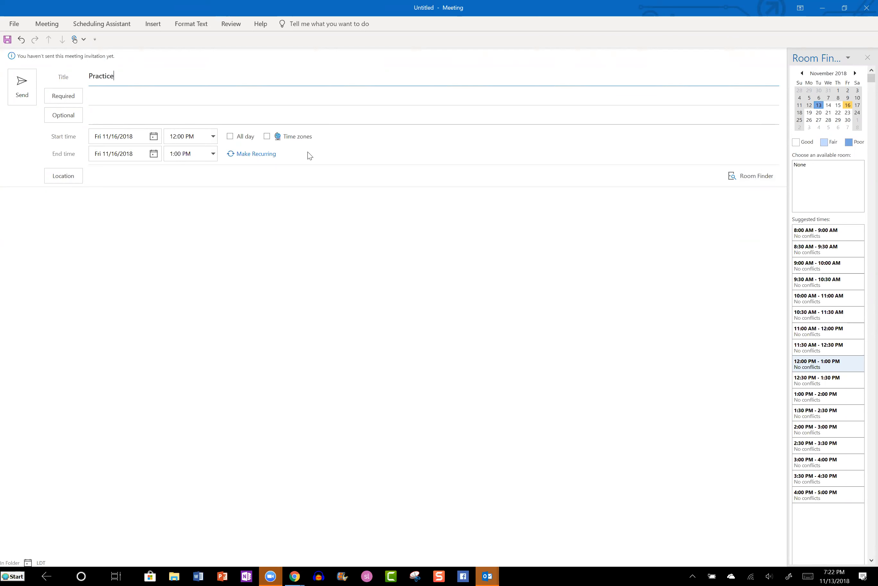
Make the Practice meeting recur weekly on Friday and end after 6 occurrences
left_click(260, 157)
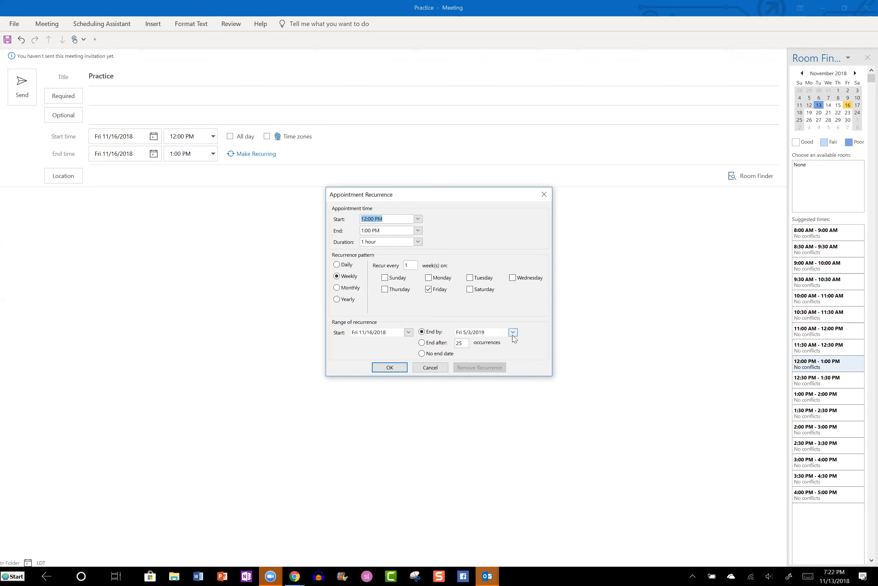
left_click(421, 343)
type("6")
left_click(401, 367)
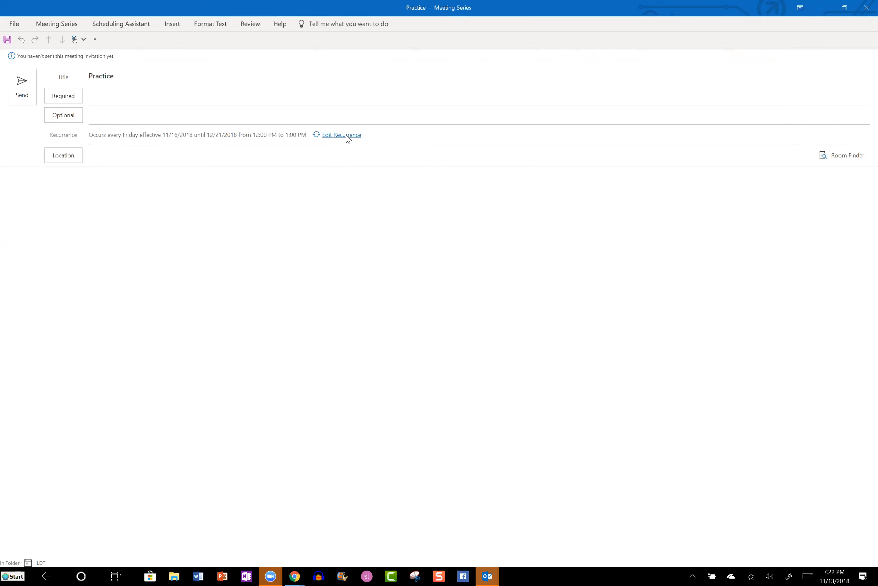
Add a recent contact as a required attendee of the Practice meeting and check the room list for its location
left_click(145, 101)
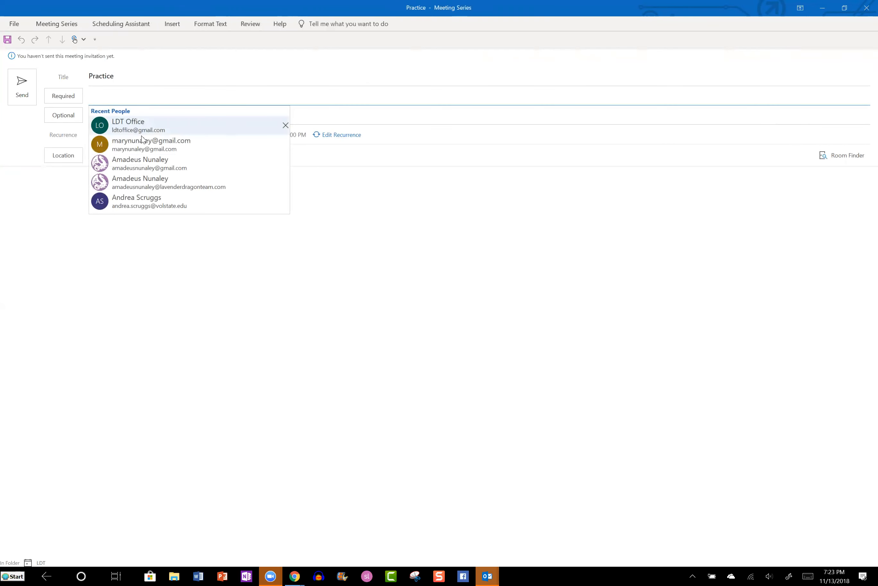
left_click(143, 143)
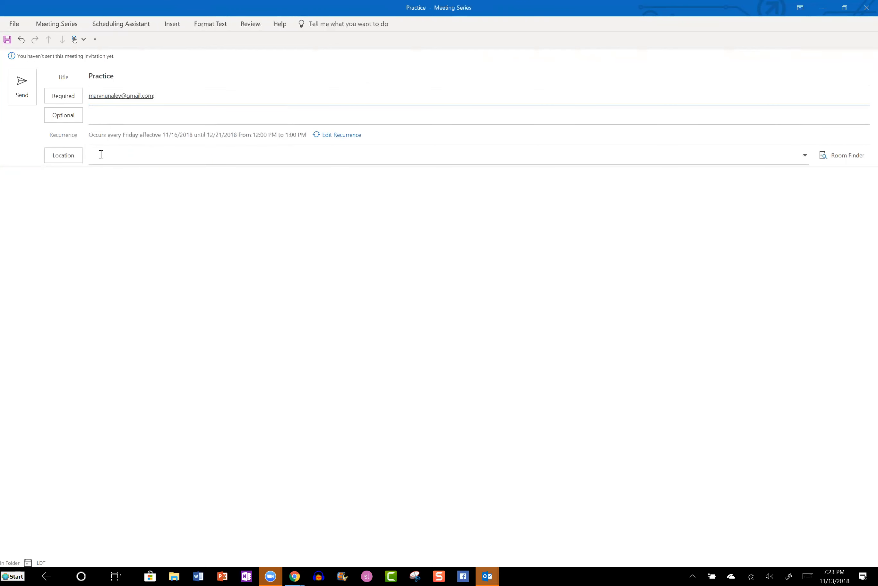
left_click(74, 159)
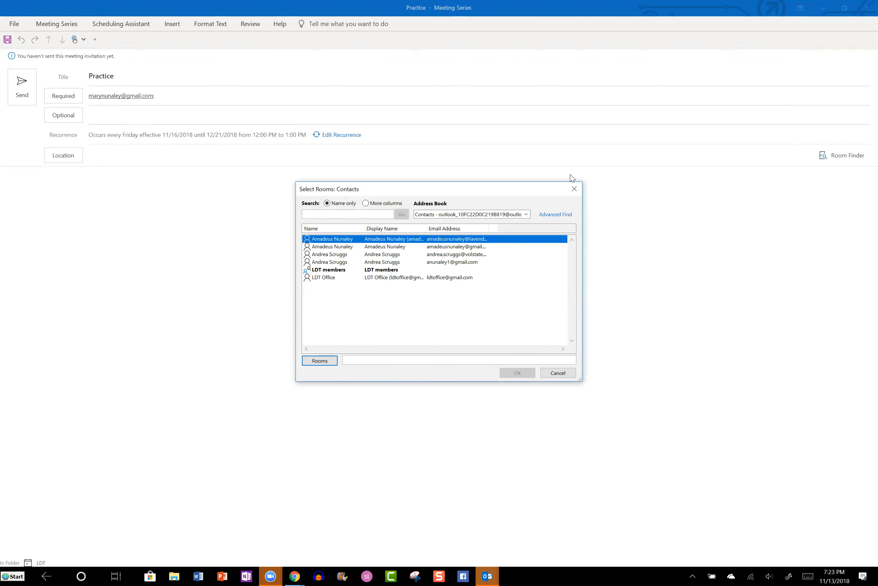
left_click(574, 188)
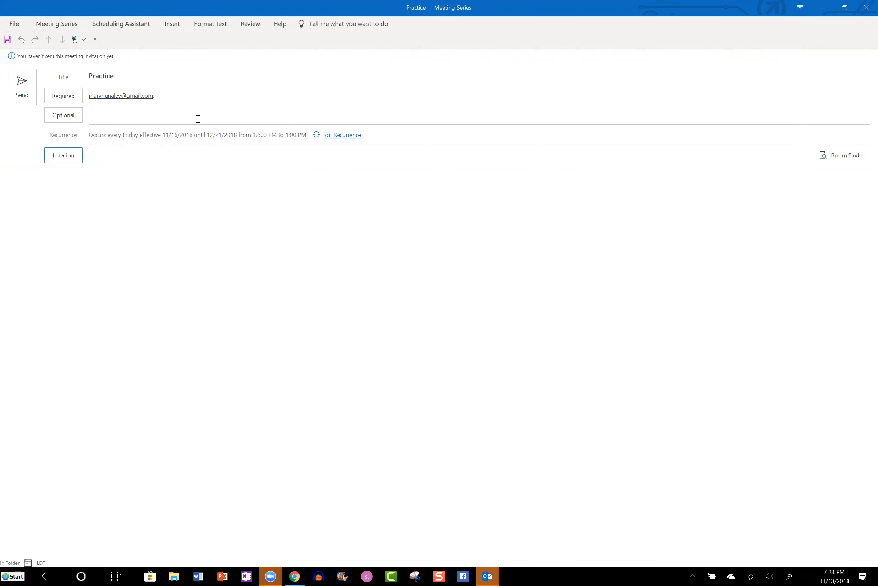
Review the Scheduling Assistant's display options and refresh attendee availability, and close the Practice meeting without saving changes
left_click(117, 25)
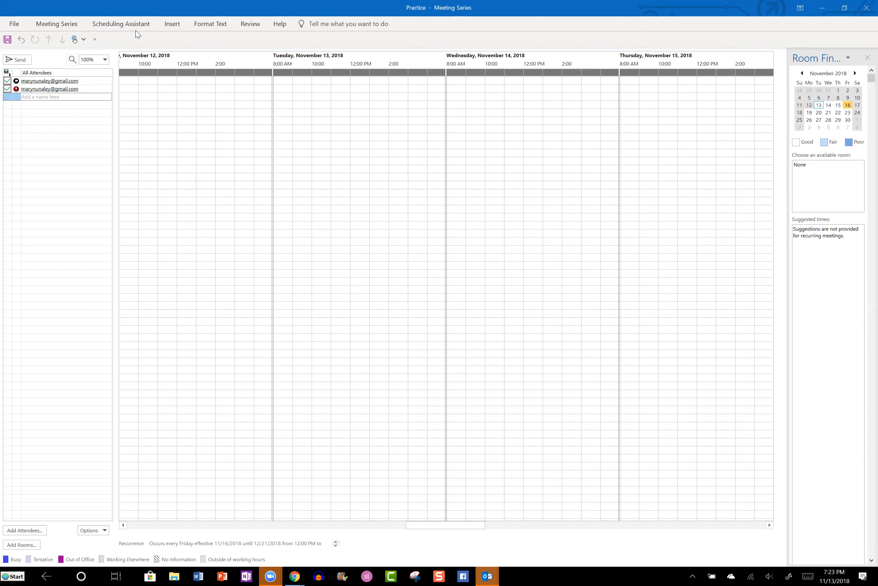
left_click(143, 26)
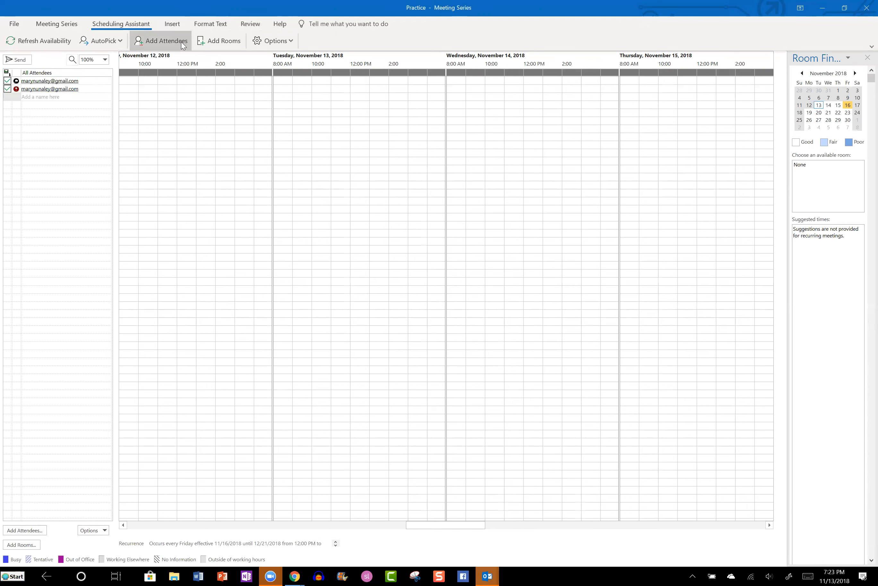
left_click(284, 41)
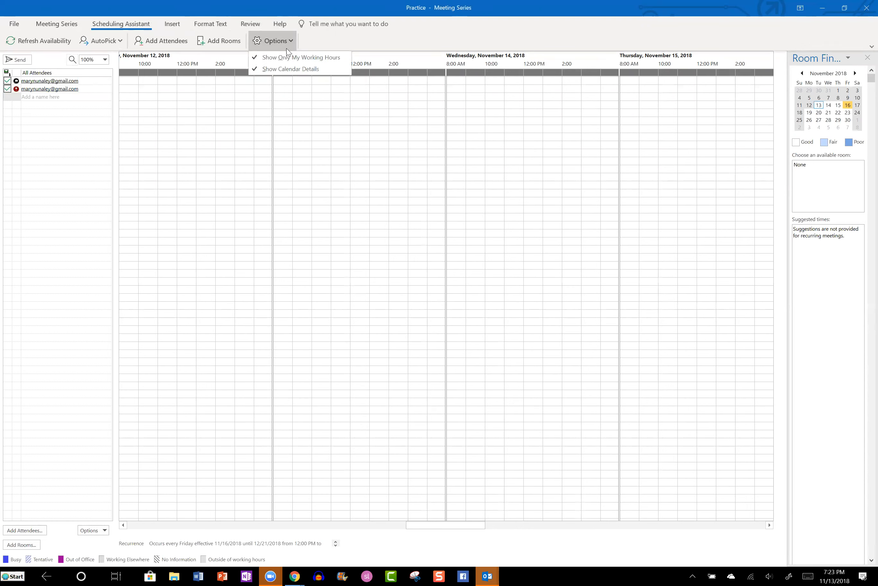
left_click(46, 42)
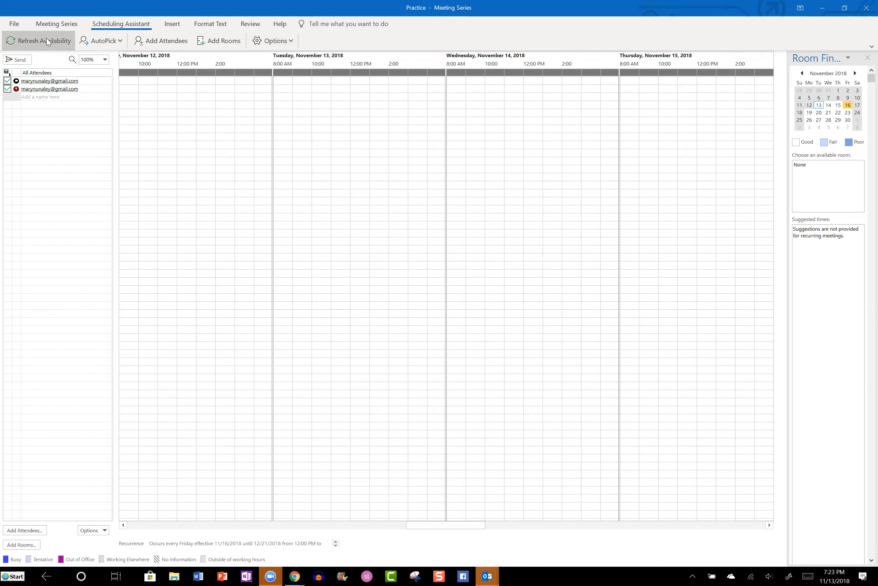
left_click(46, 39)
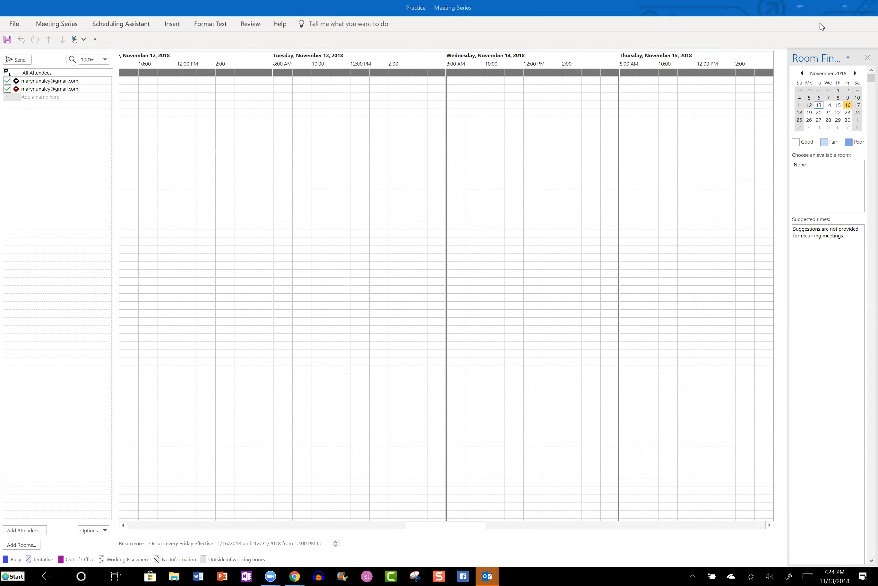
left_click(865, 8)
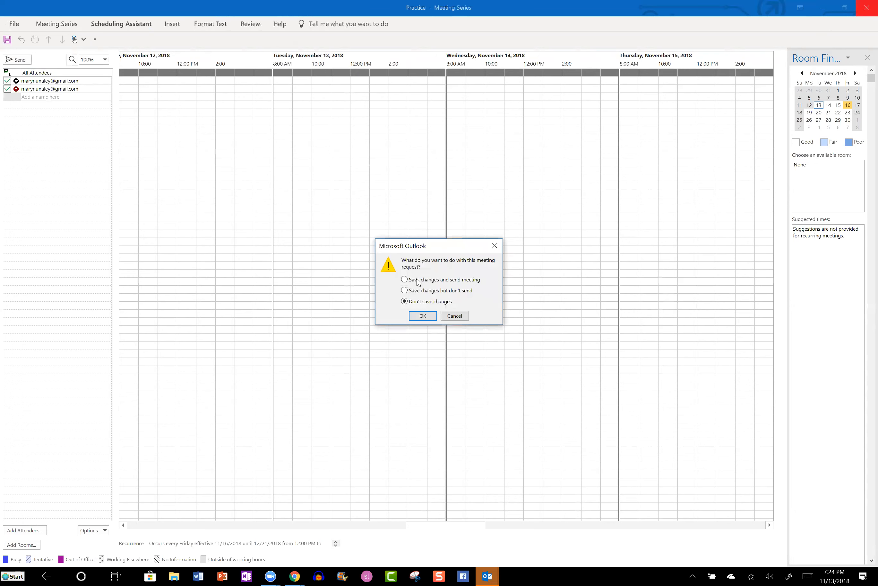
left_click(421, 315)
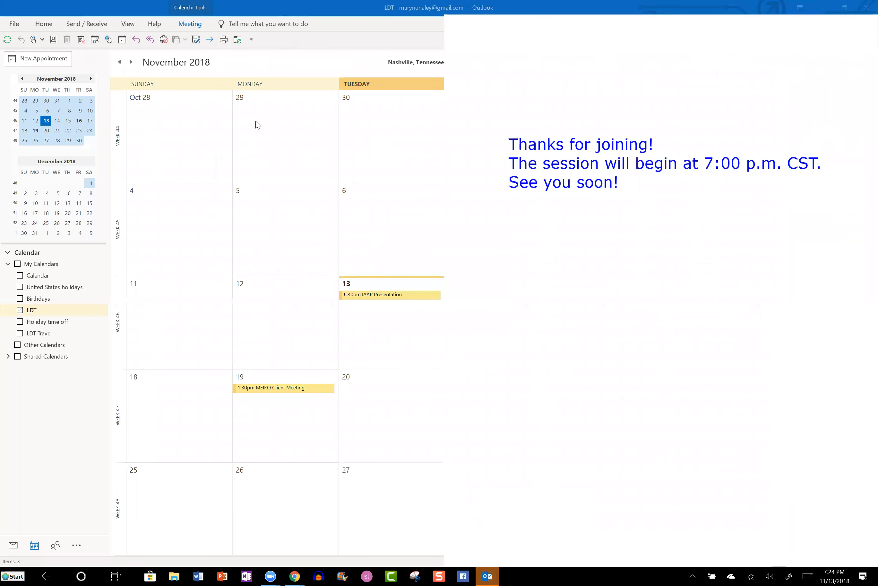
Create an LDT calendar appointment titled 1:1 with Boss on Monday 11/12/2018, ending at 12:30 PM
left_click(54, 59)
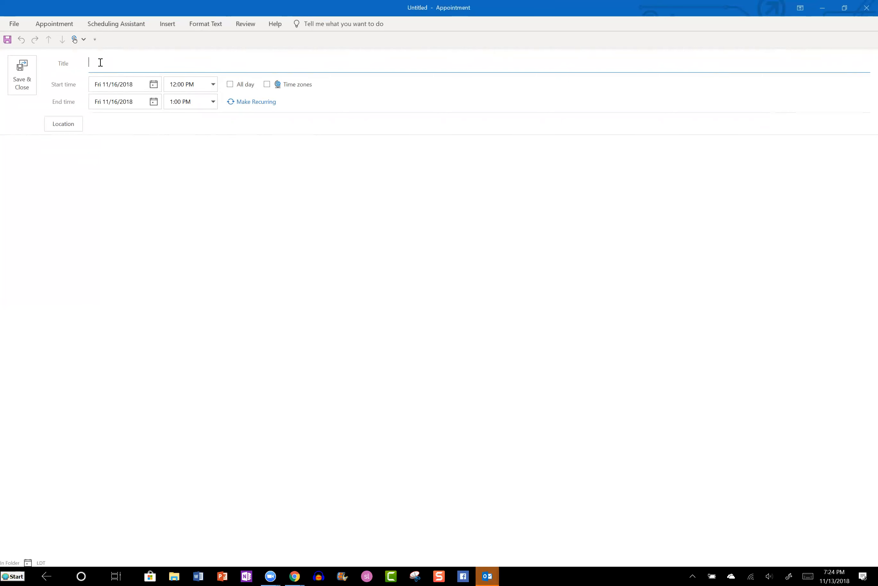
type("1:1 with Boss")
left_click(153, 83)
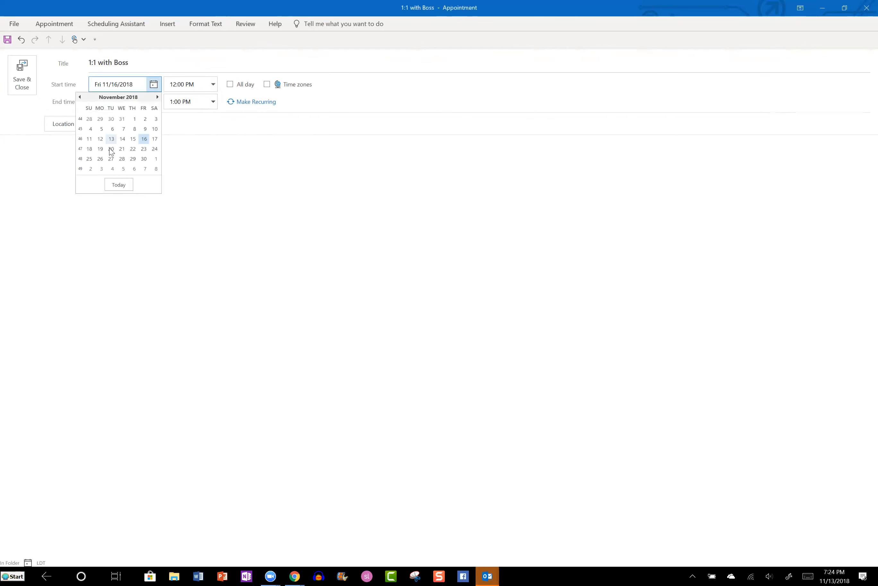
left_click(100, 138)
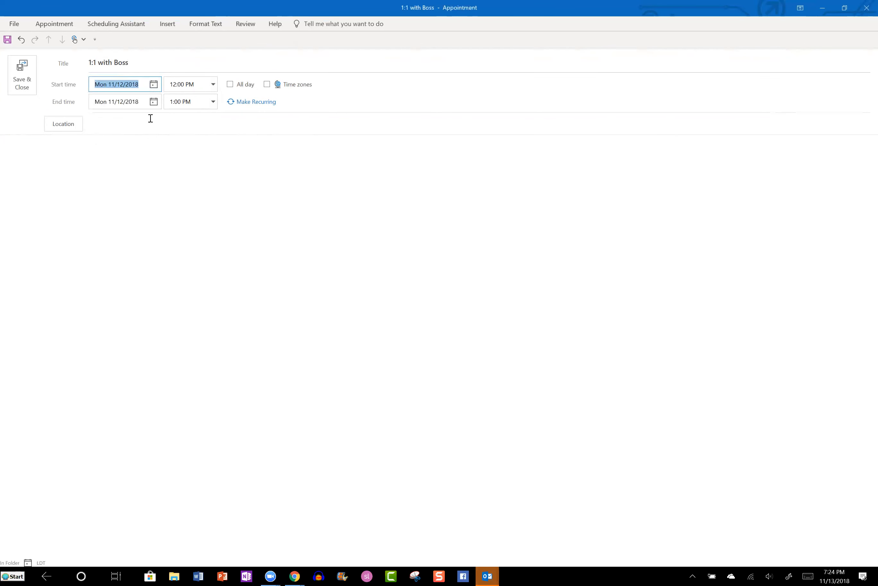
left_click(213, 101)
scroll(203, 116, "up", 1)
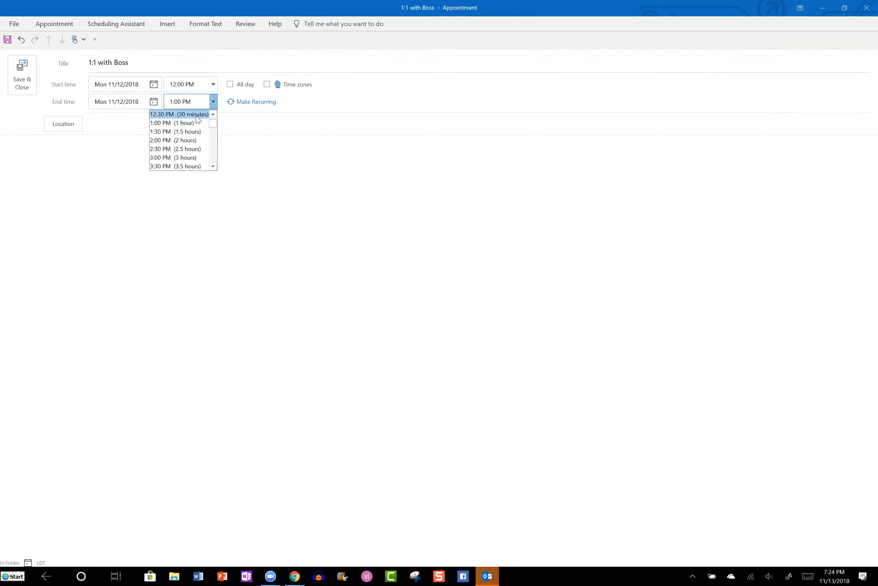
left_click(196, 114)
Make the 1:1 with Boss appointment recur weekly on Monday with no end date, and save and close it
left_click(238, 102)
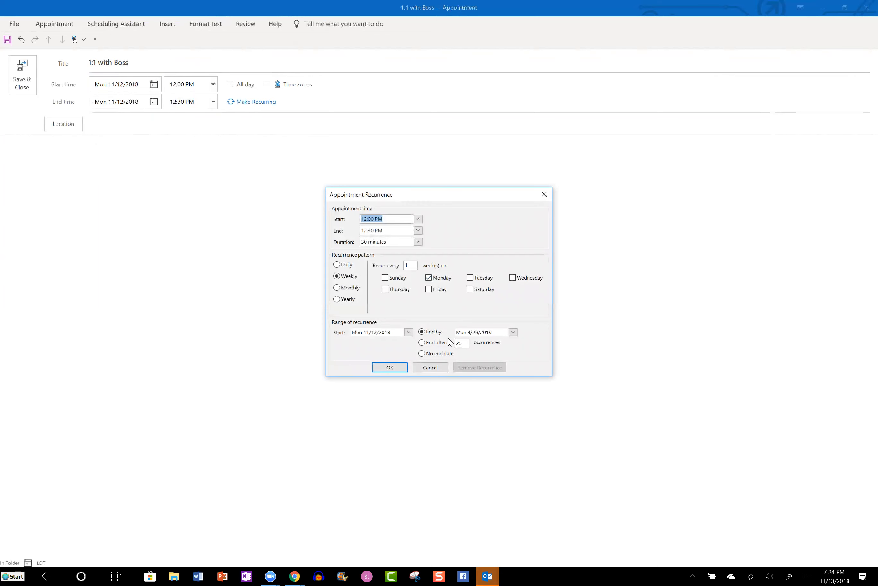
left_click(422, 353)
left_click(393, 370)
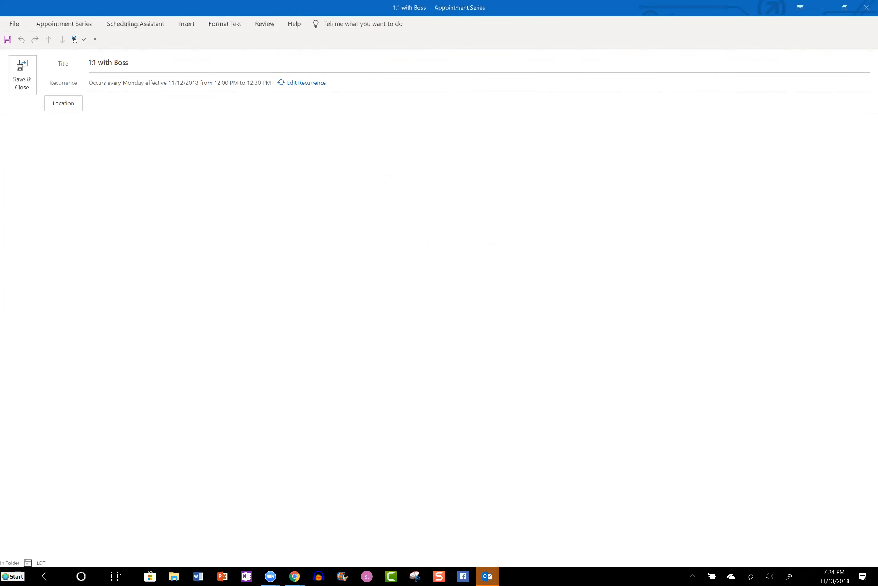
left_click(23, 77)
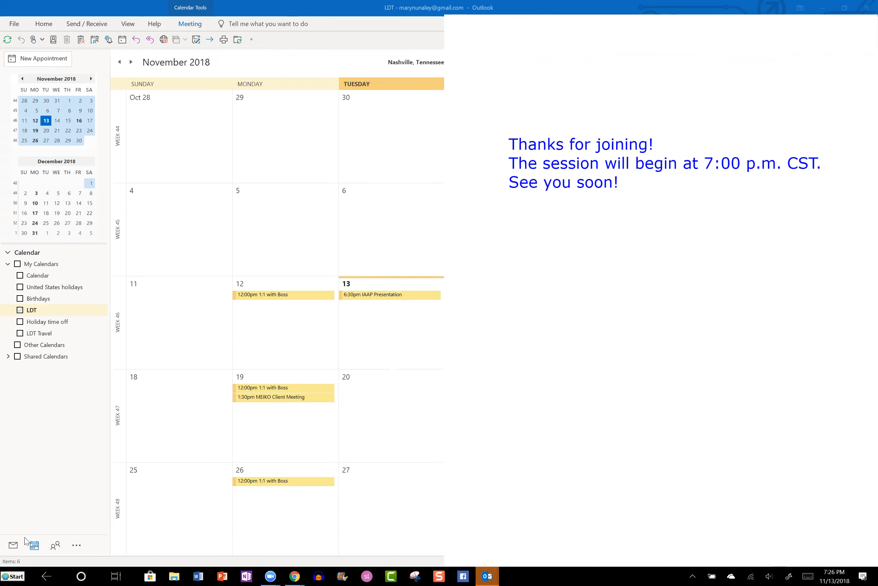
Create a new mail folder named The Boss under Folders
left_click(14, 545)
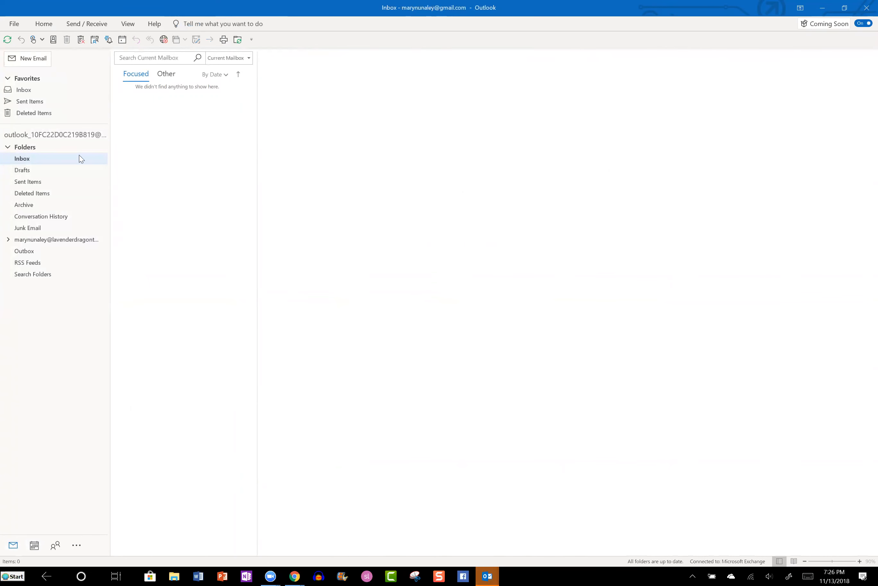
right_click(31, 150)
left_click(45, 156)
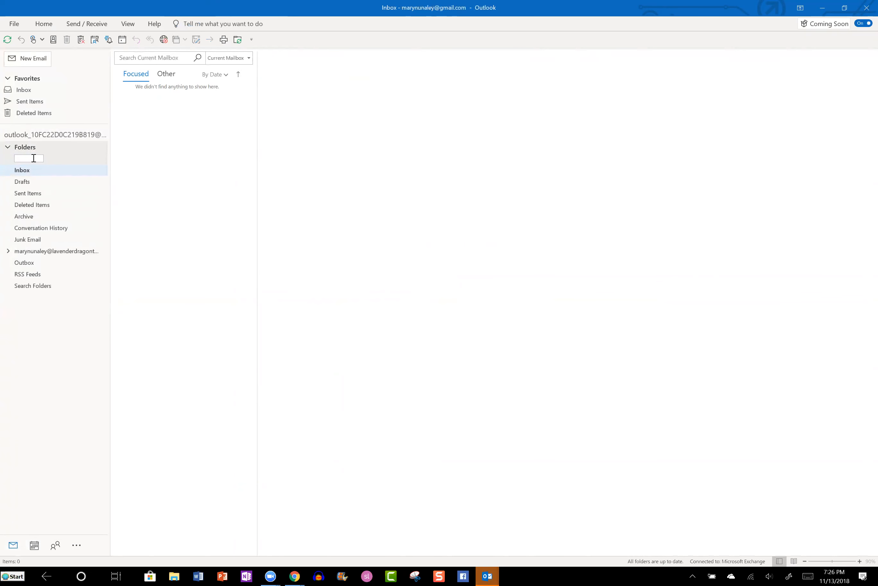
type("The Boss")
key("Return")
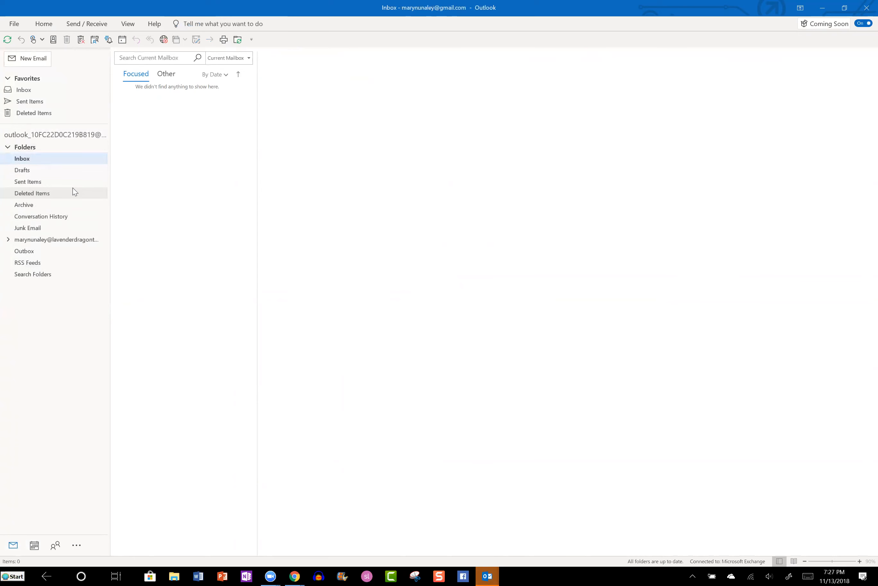
Flag the Sent Items message about removed shared calendar permissions for follow-up and assign it the Work Projects category
left_click(73, 187)
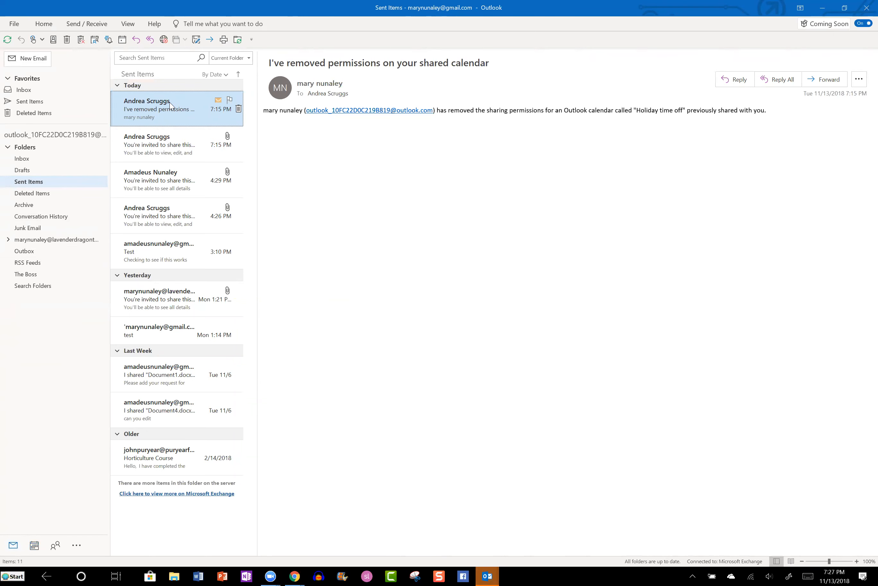
left_click(230, 100)
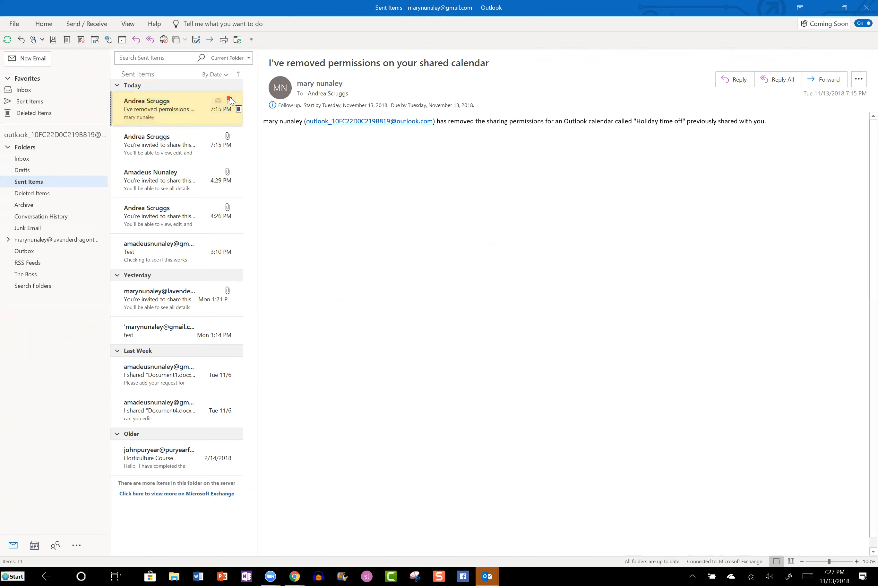
right_click(197, 104)
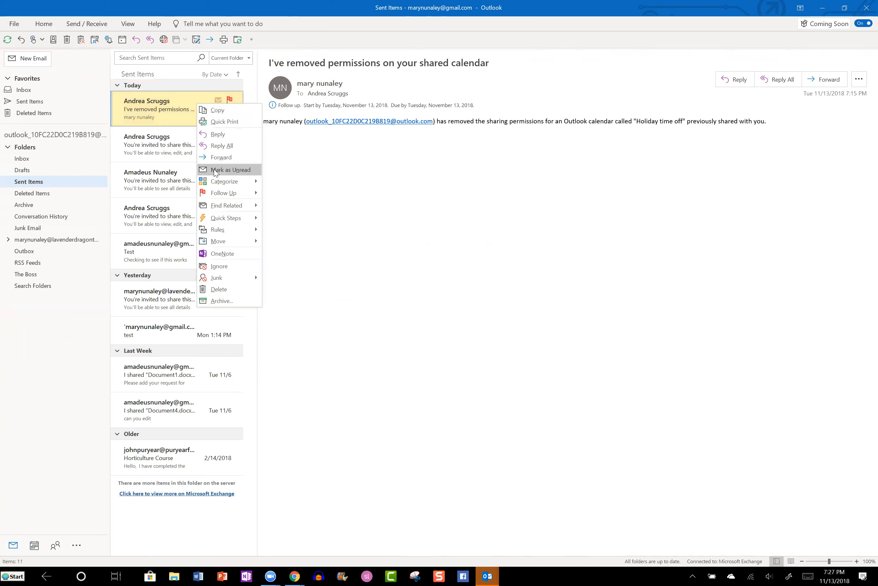
mouse_move(216, 179)
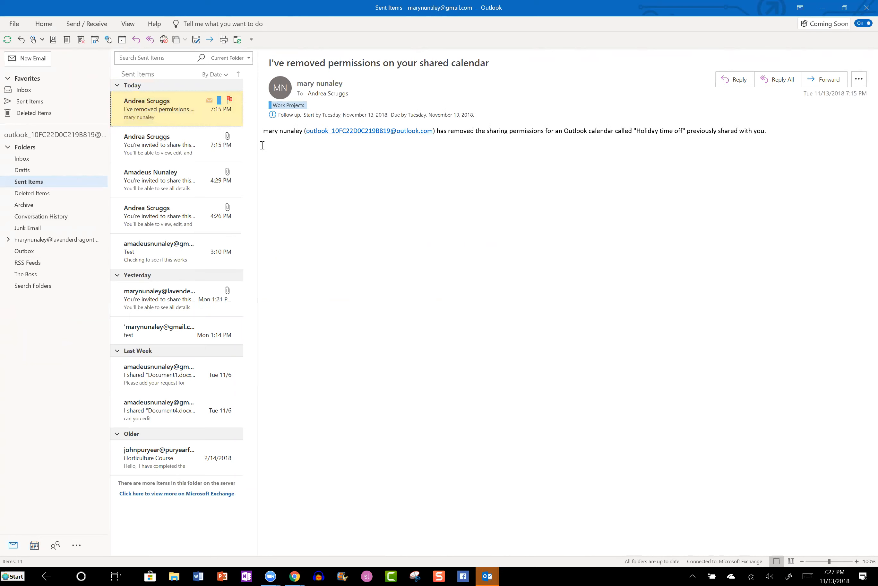
Start a custom follow-up flag for the removed permissions message and set its flag type to No Response Necessary
right_click(200, 105)
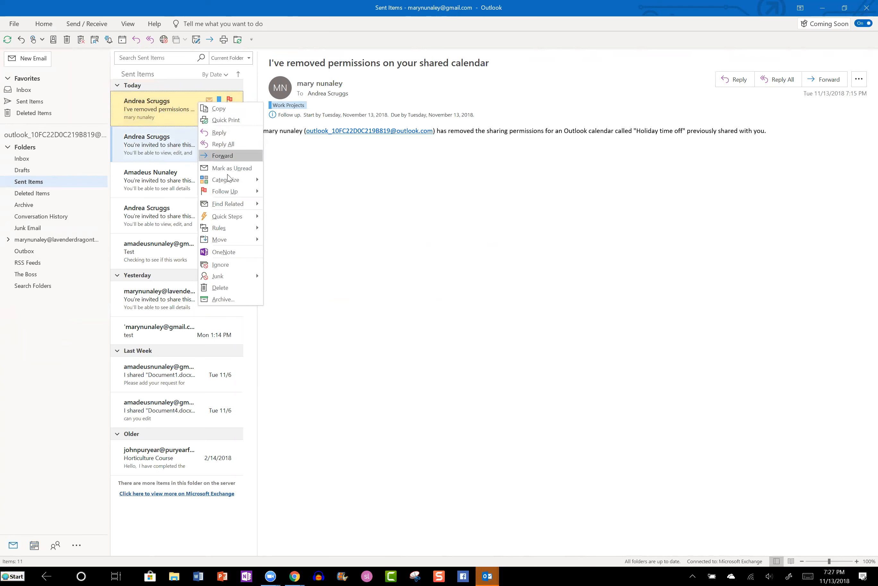
mouse_move(232, 189)
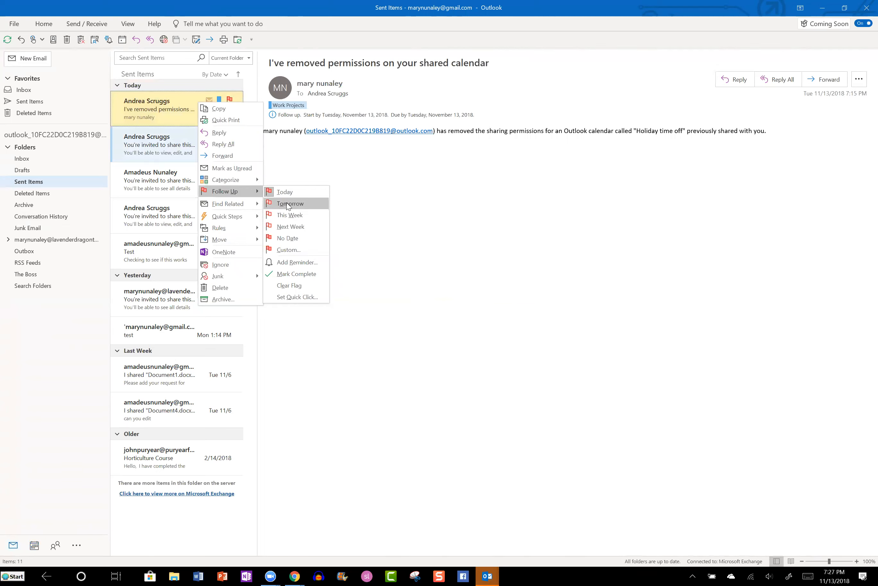
left_click(284, 250)
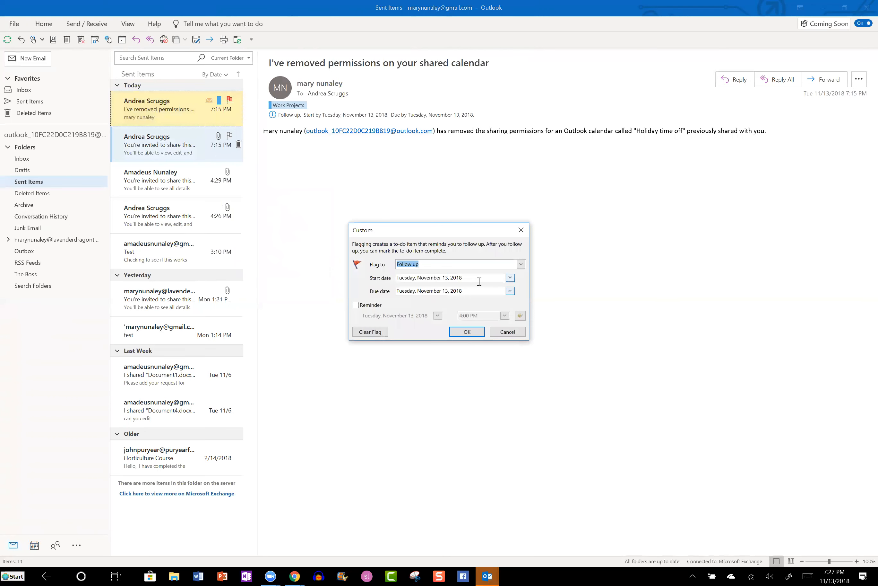
left_click(521, 264)
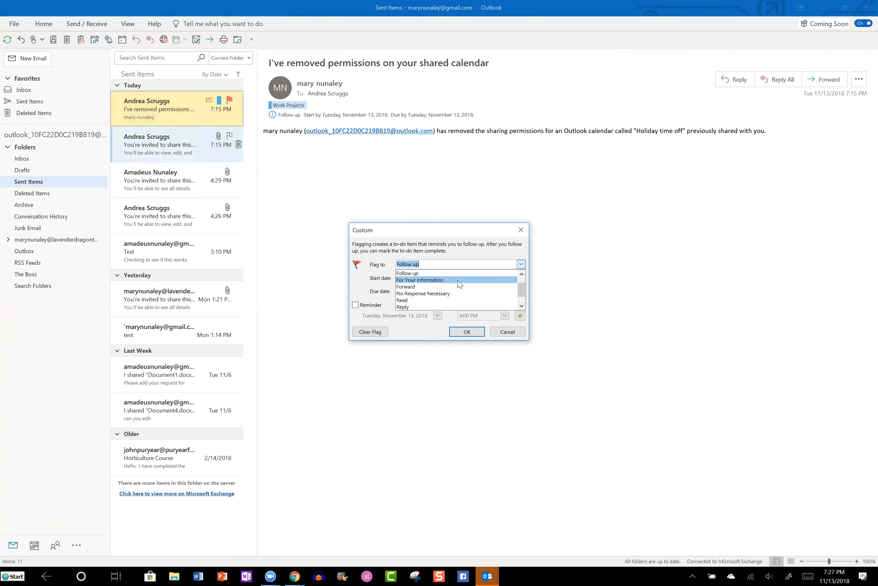
left_click(456, 293)
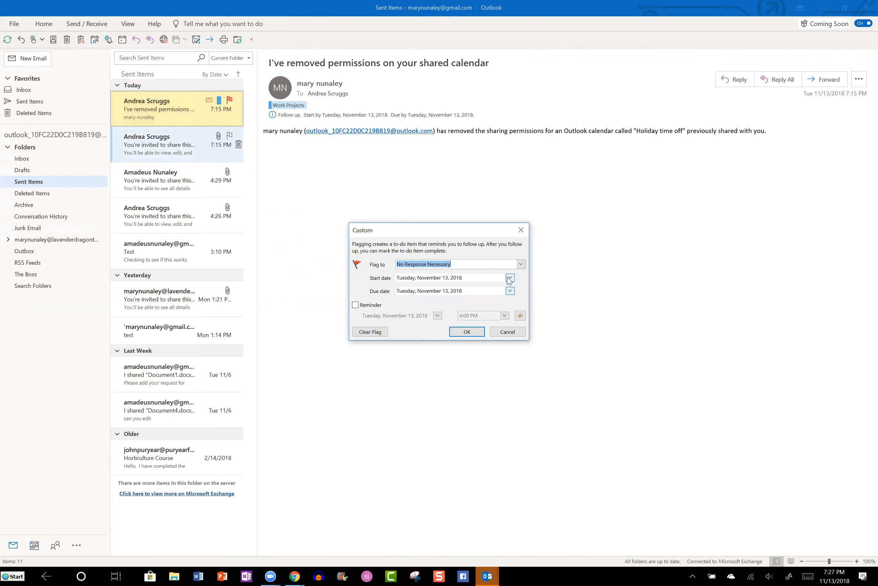
Enable the custom flag's reminder and set it to Wednesday, November 14, 2018 at 8:30 AM
left_click(357, 306)
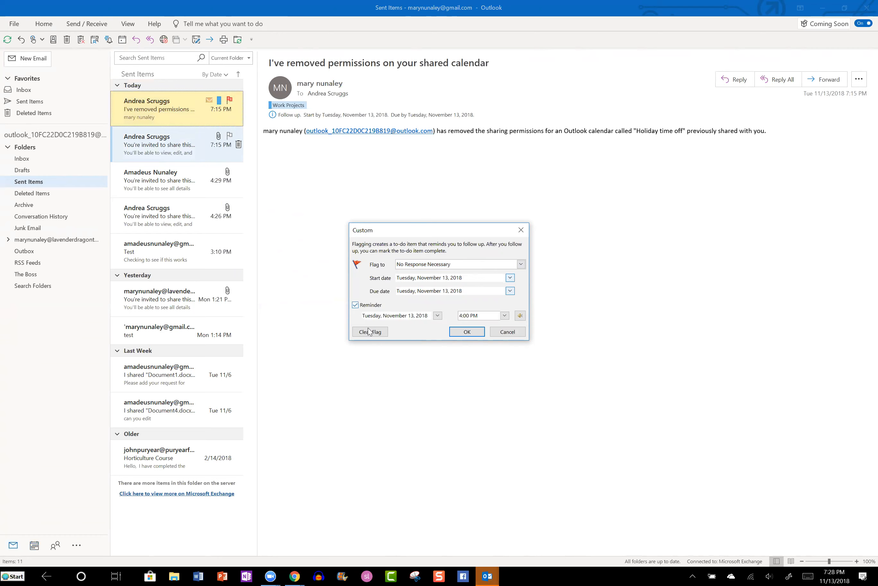
left_click(438, 316)
left_click(404, 367)
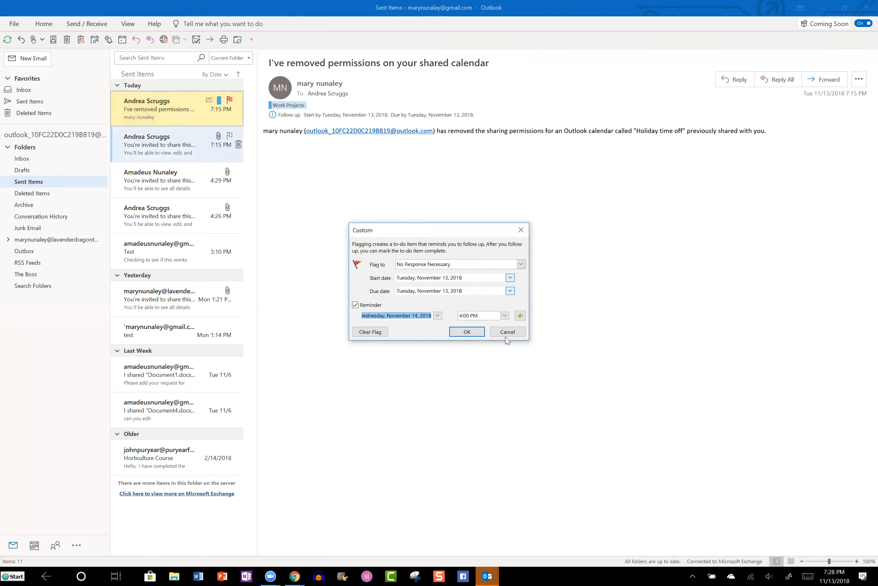
left_click(505, 315)
scroll(507, 351, "up", 6)
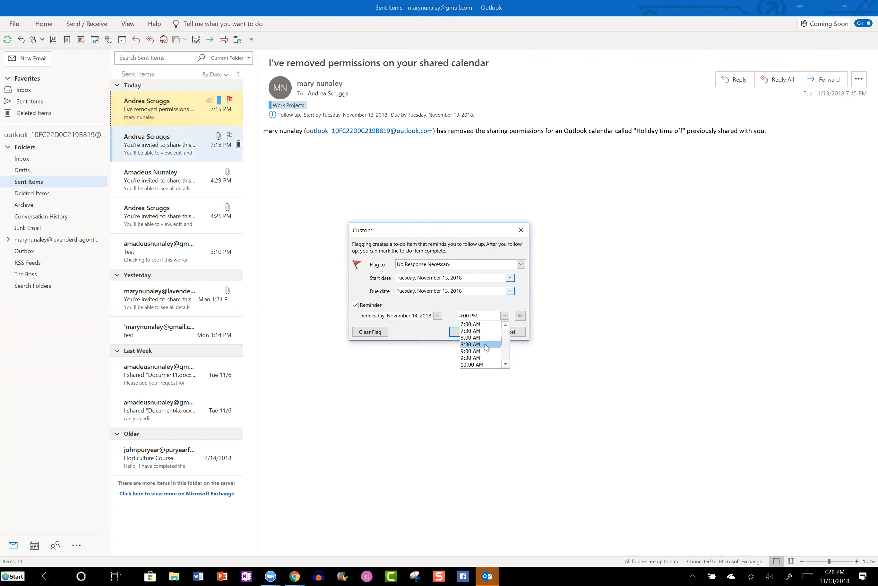
left_click(484, 344)
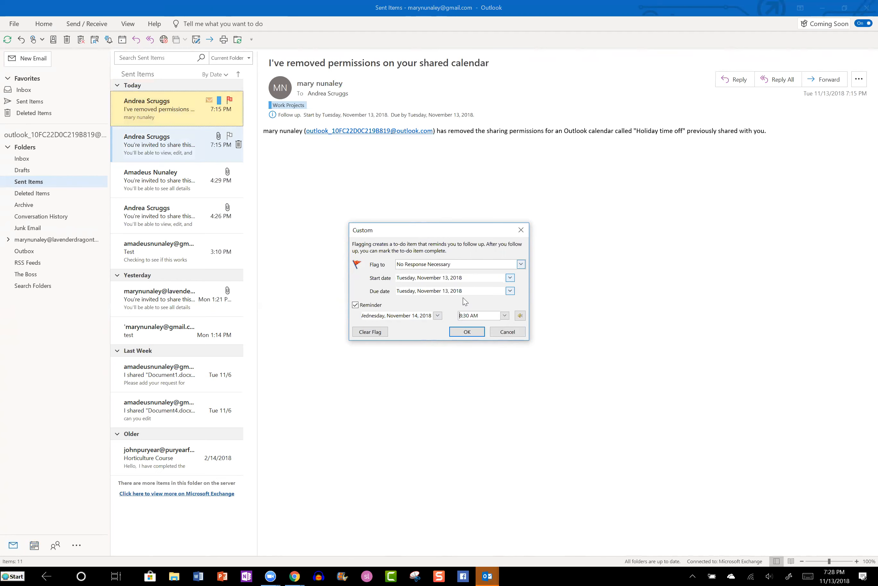
Set the custom flag to Review, due Thursday, November 15, 2018, with a reminder on Wednesday, November 14, 2018, and apply it
left_click(521, 264)
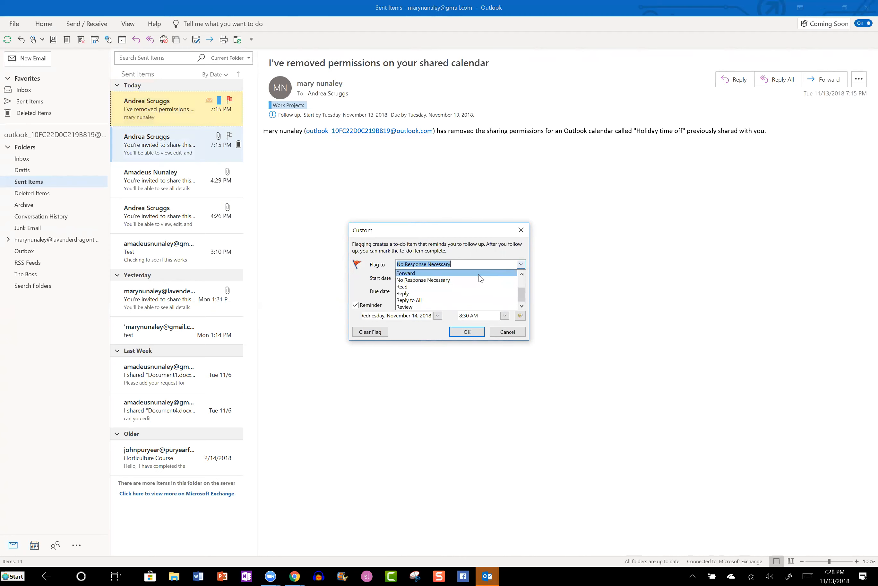
left_click(433, 307)
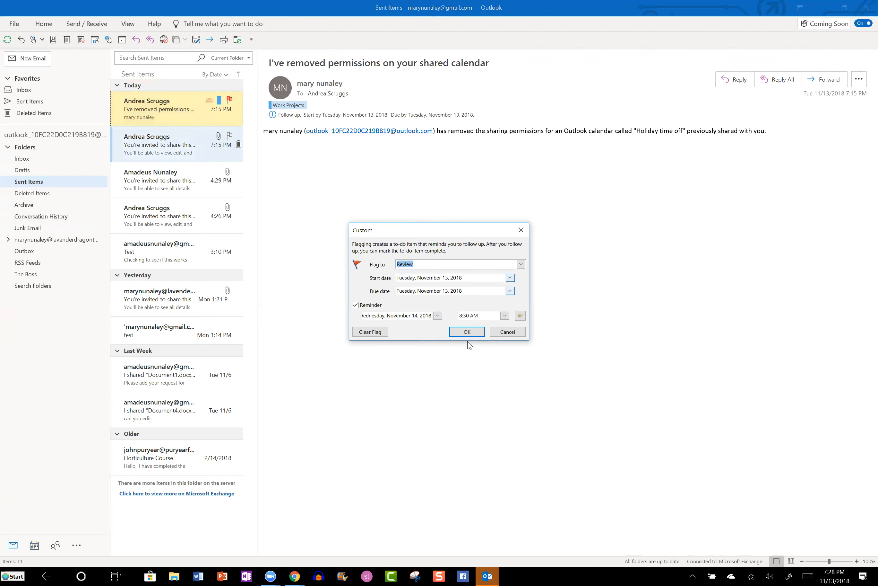
left_click(510, 290)
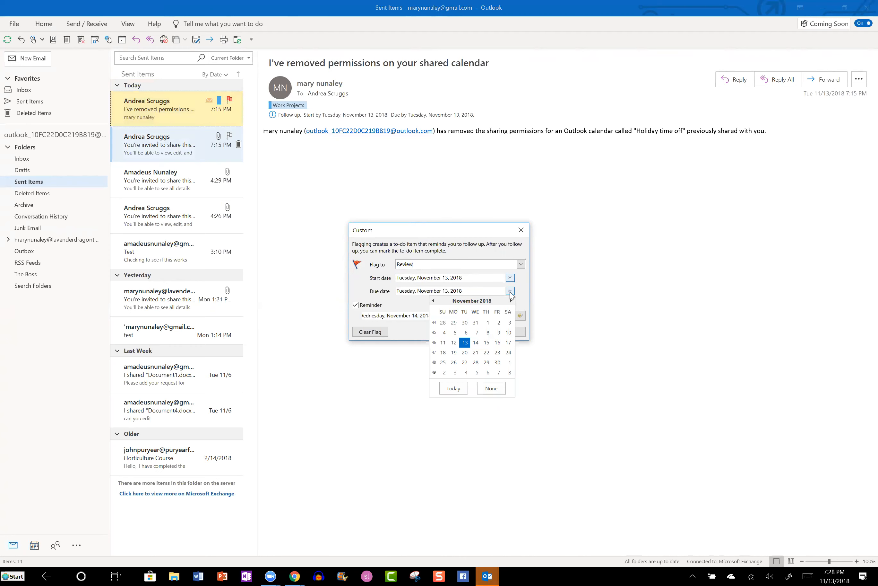
left_click(487, 343)
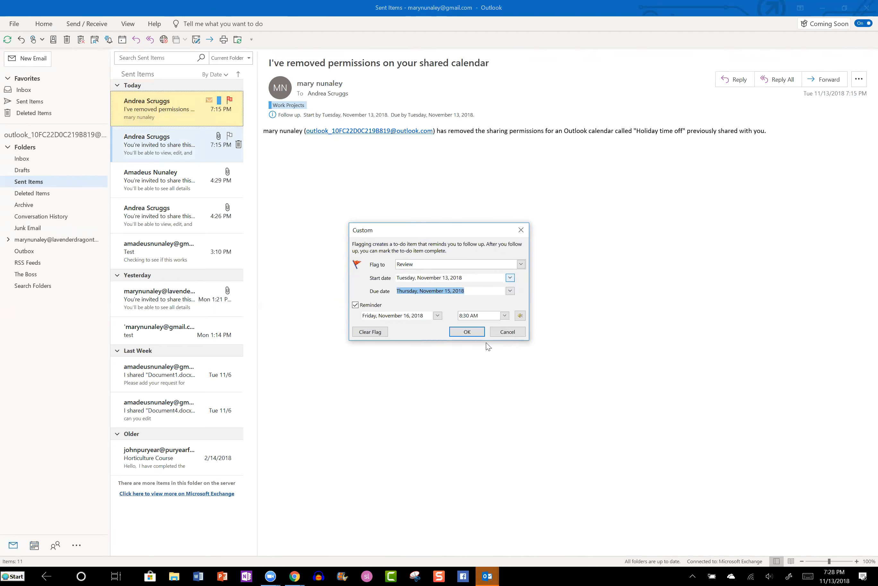
left_click(437, 315)
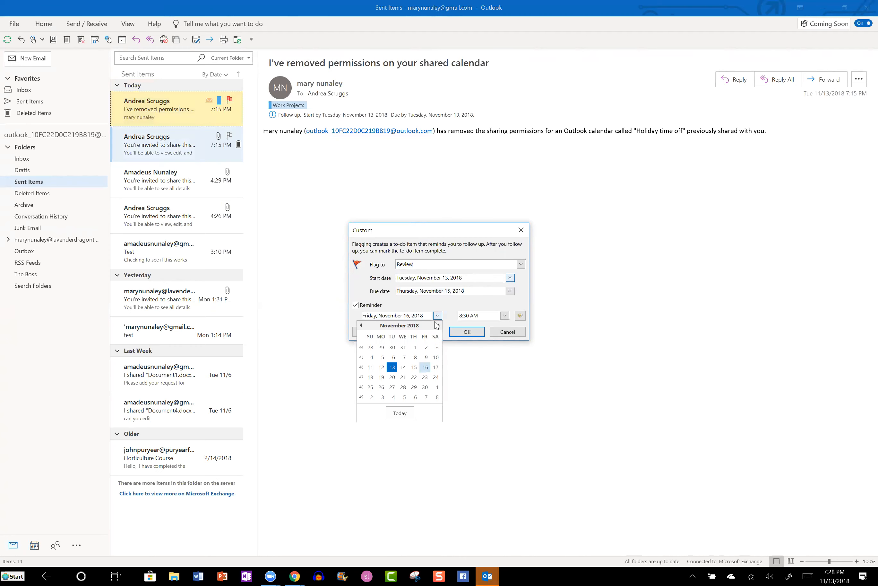
left_click(405, 368)
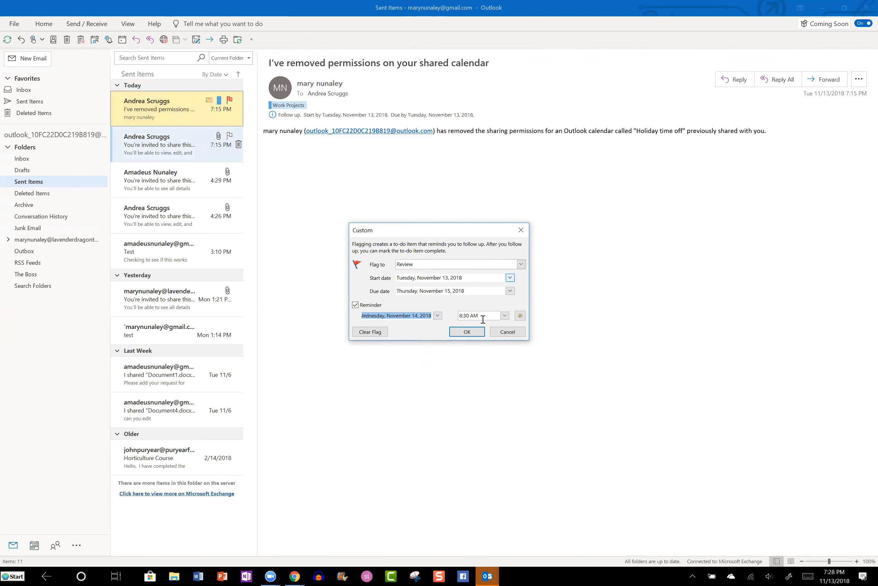
left_click(470, 333)
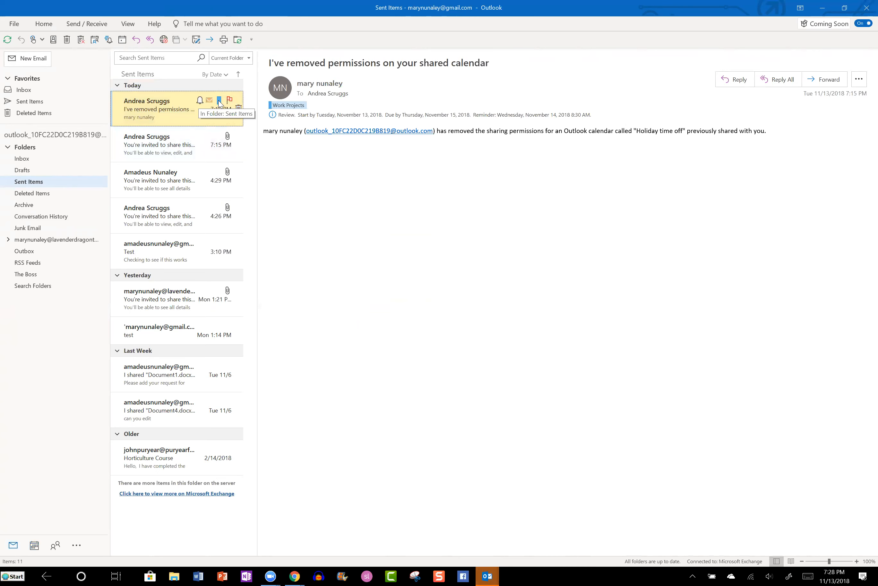
Start a new rule from the removed permissions message, with subject contains newsletter as its only condition
right_click(200, 104)
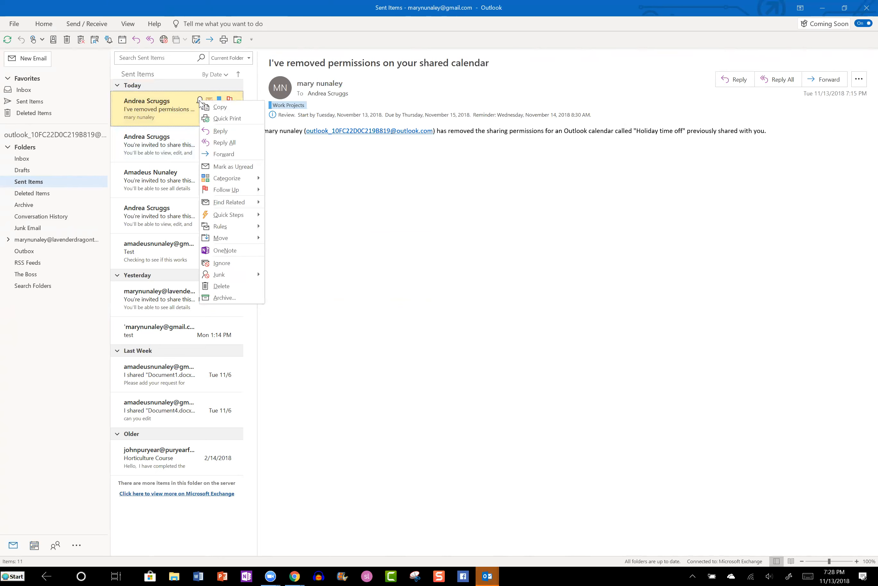
mouse_move(227, 231)
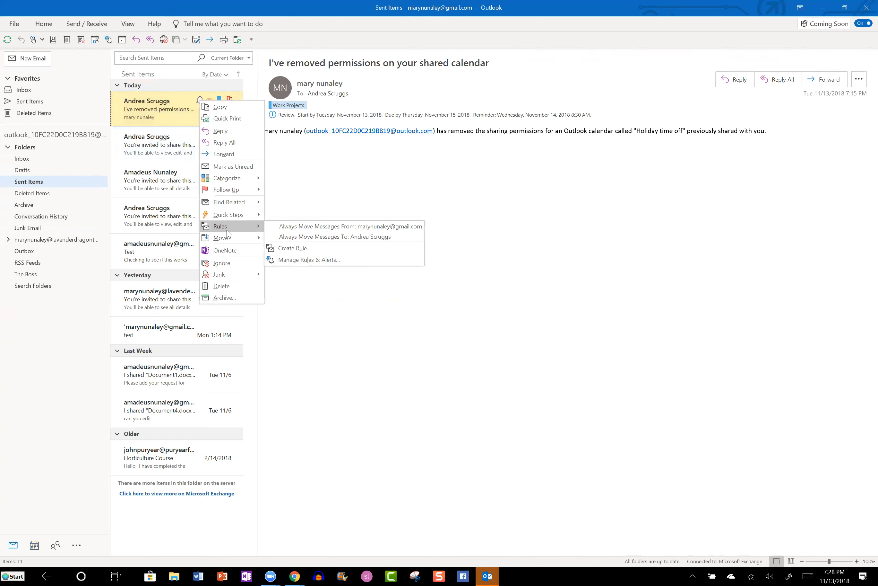
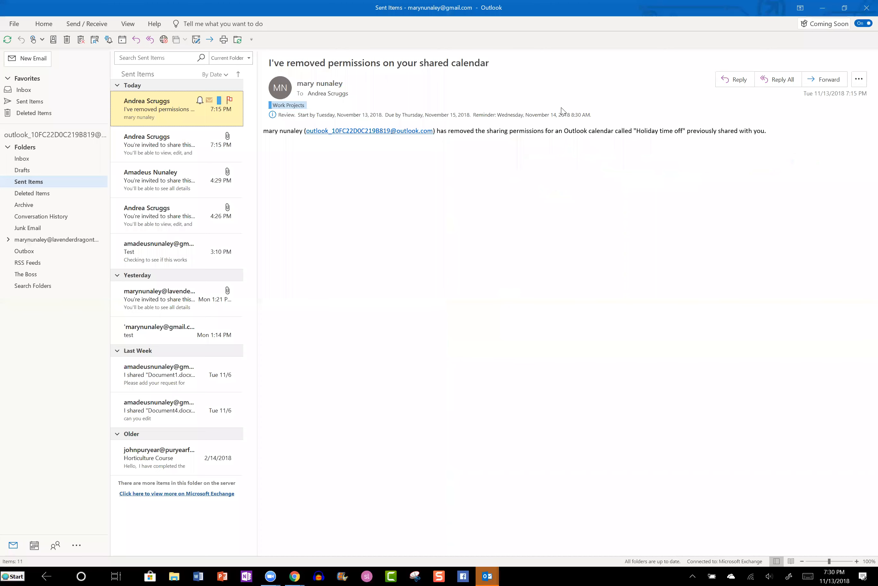
right_click(153, 115)
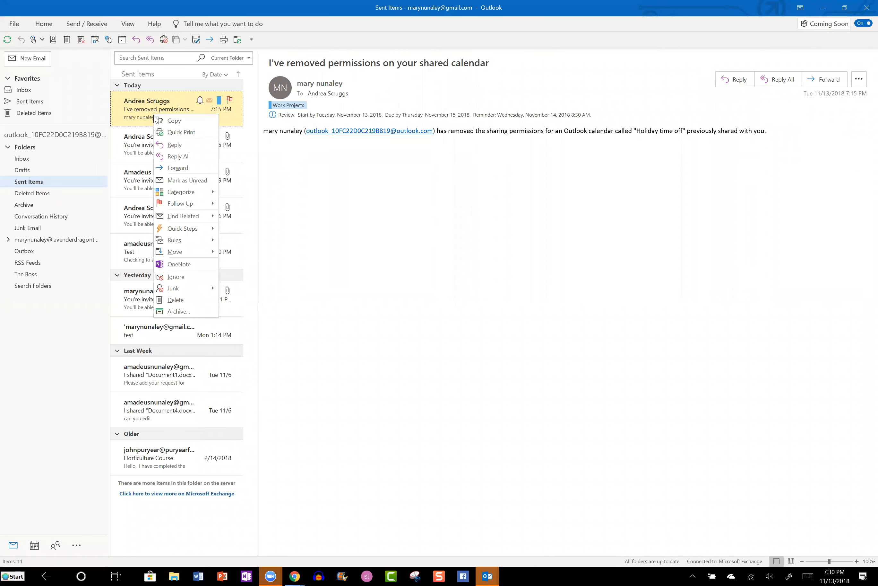
mouse_move(196, 241)
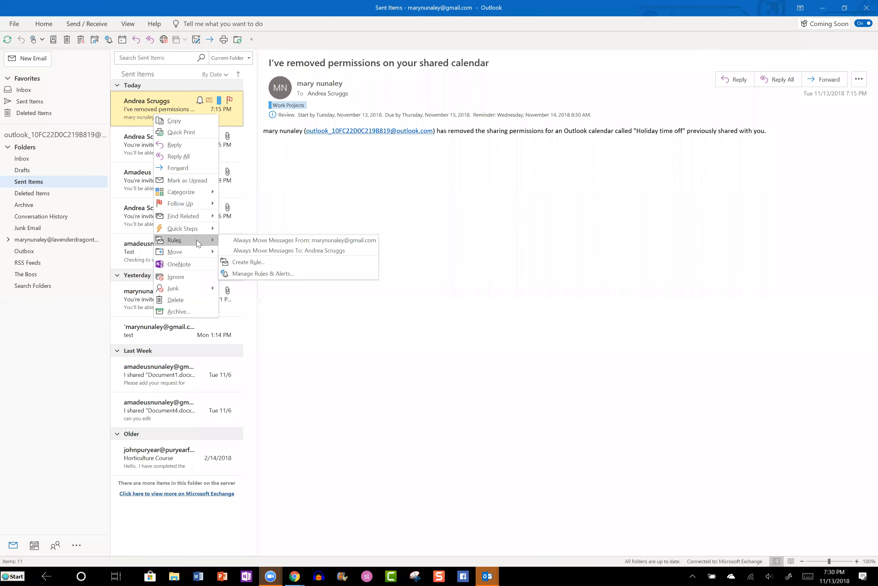
left_click(254, 261)
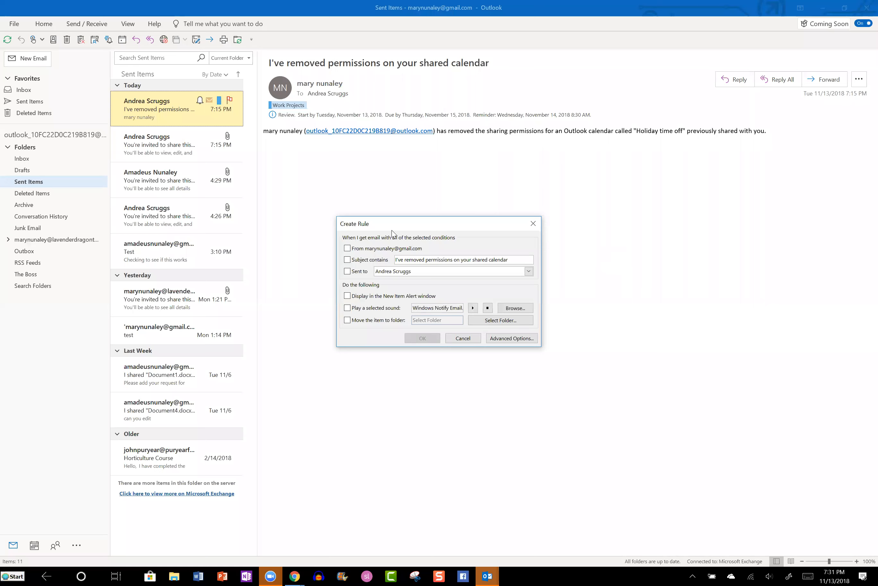
left_click(347, 250)
left_click(347, 260)
left_click_drag(519, 260, 362, 256)
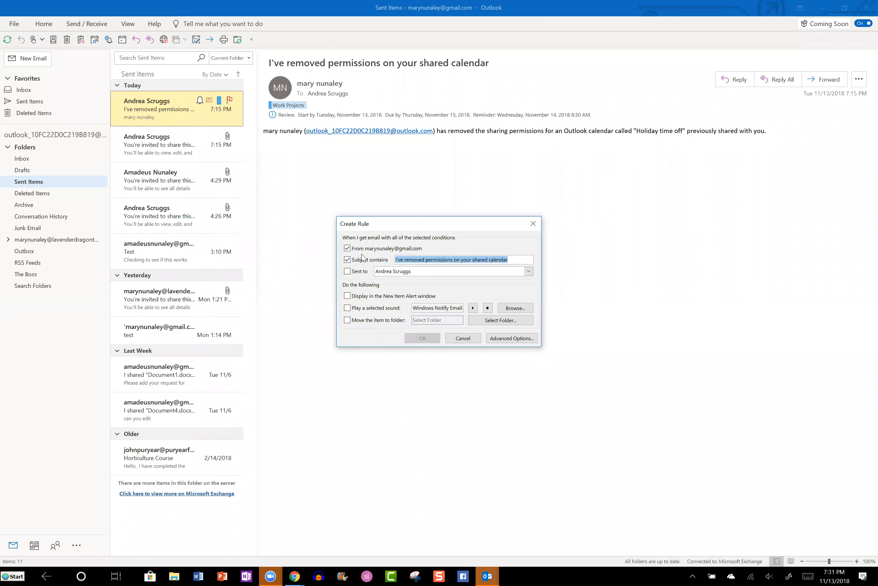
type("newsletter")
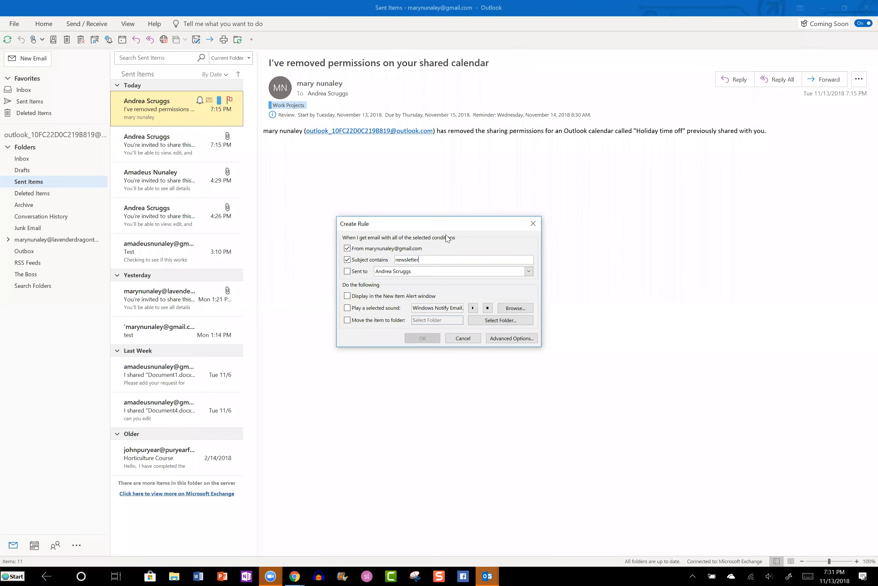
left_click(347, 248)
Have the rule move items to a new Newsletter folder inside the Inbox and display them in the New Item Alert window
left_click(348, 320)
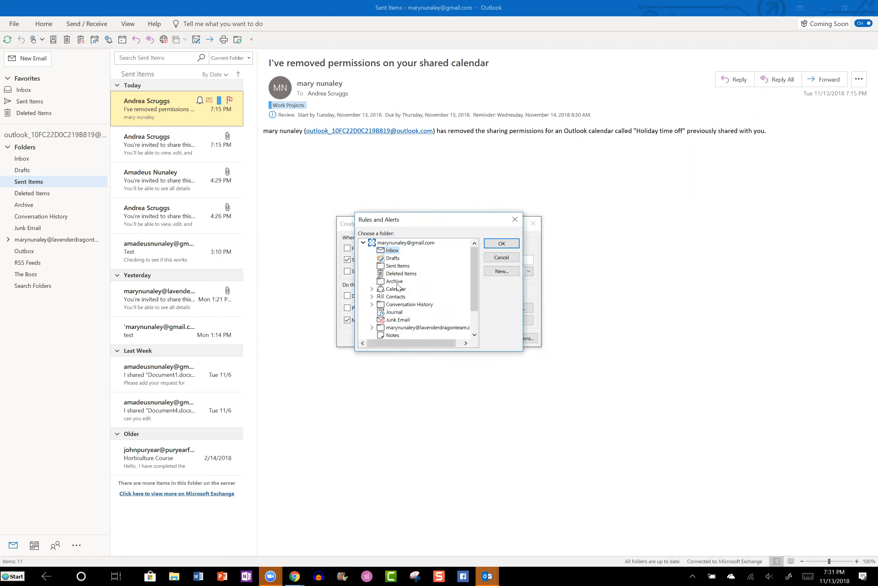
left_click_drag(474, 278, 475, 317)
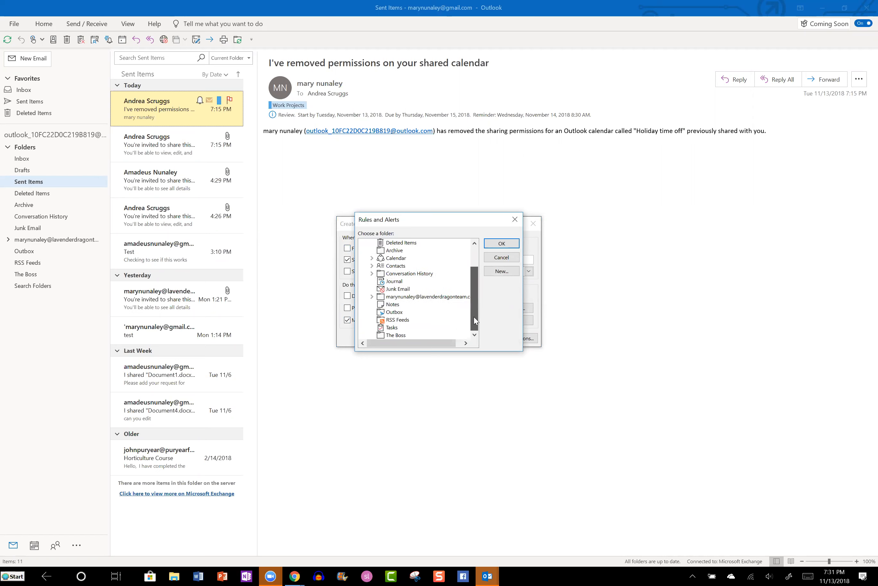
left_click(502, 272)
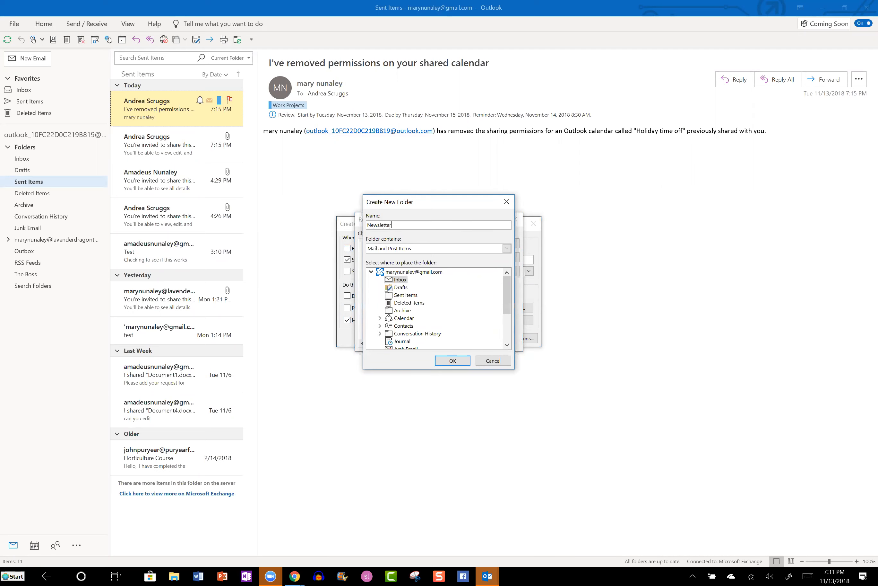
left_click(453, 360)
left_click(501, 244)
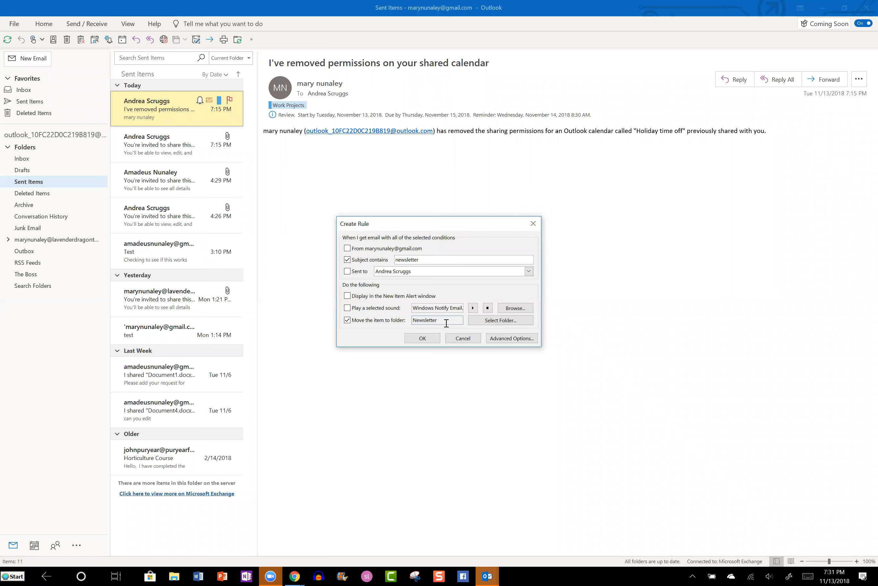
left_click(347, 296)
Add an advanced condition to the rule requiring the word IAAP in the message header
left_click(513, 338)
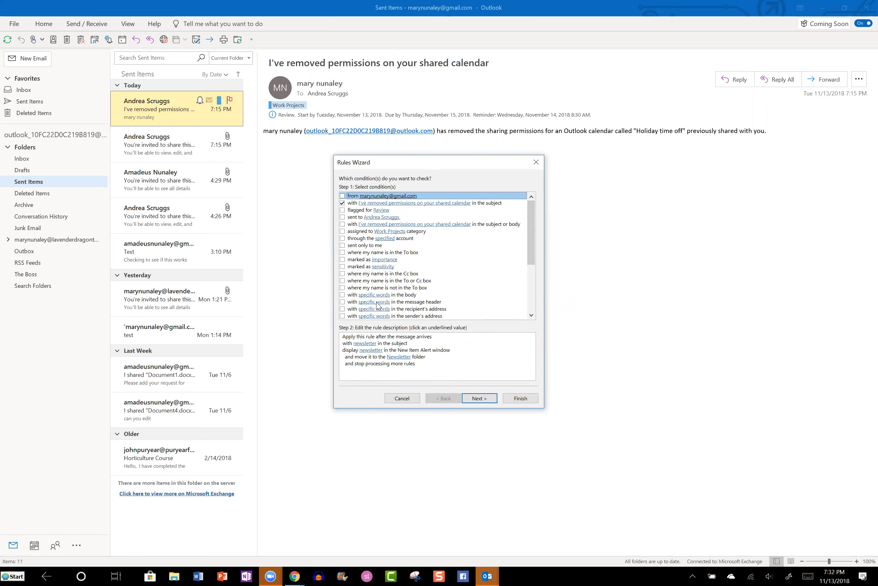
left_click(343, 302)
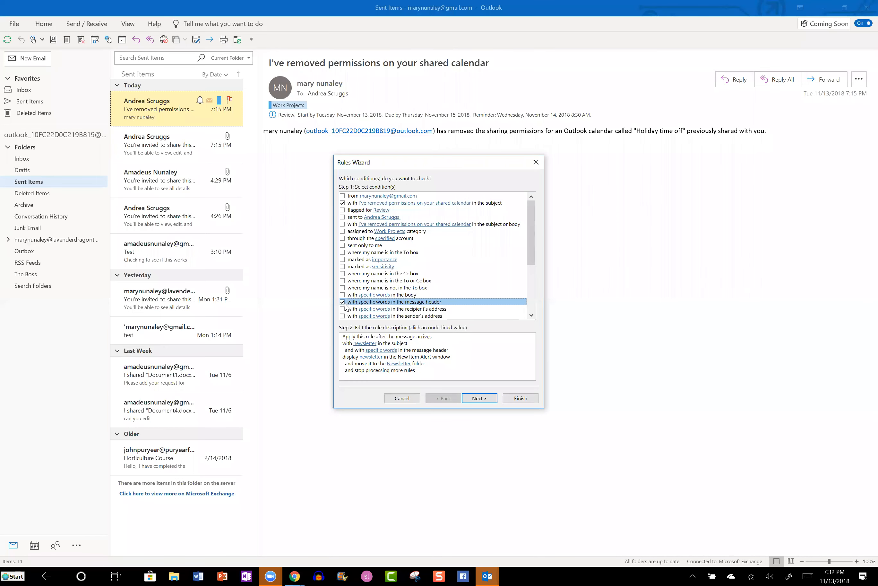
left_click(398, 350)
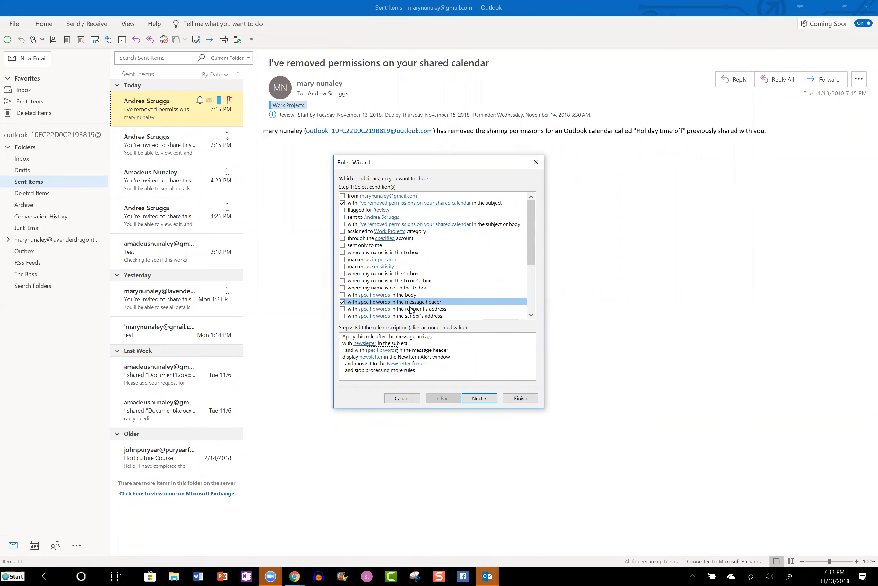
left_click_drag(529, 210, 518, 263)
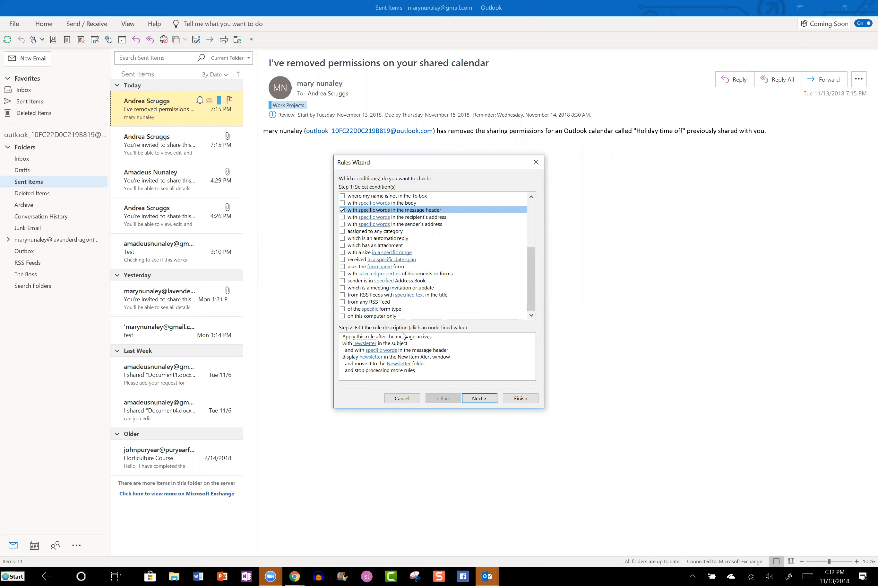
left_click(382, 350)
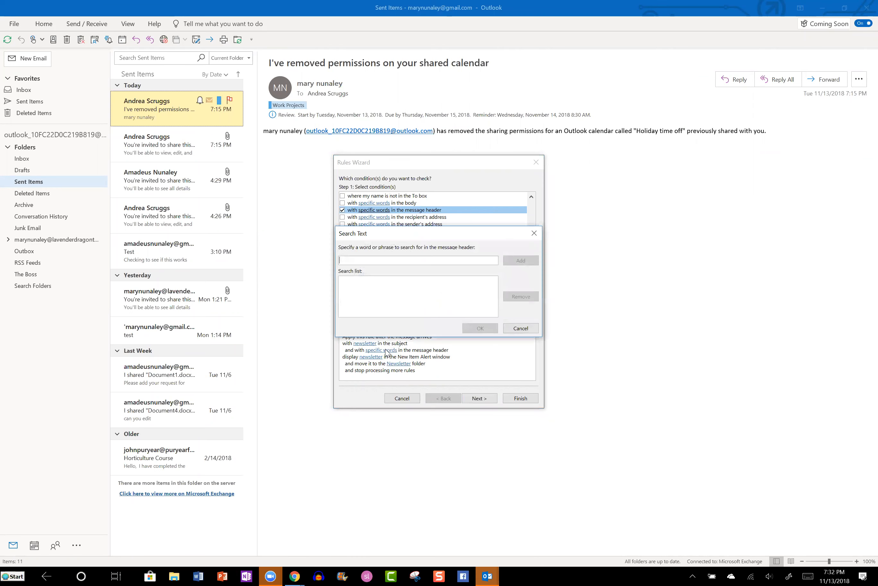
type("IAAP")
left_click(532, 261)
left_click(480, 328)
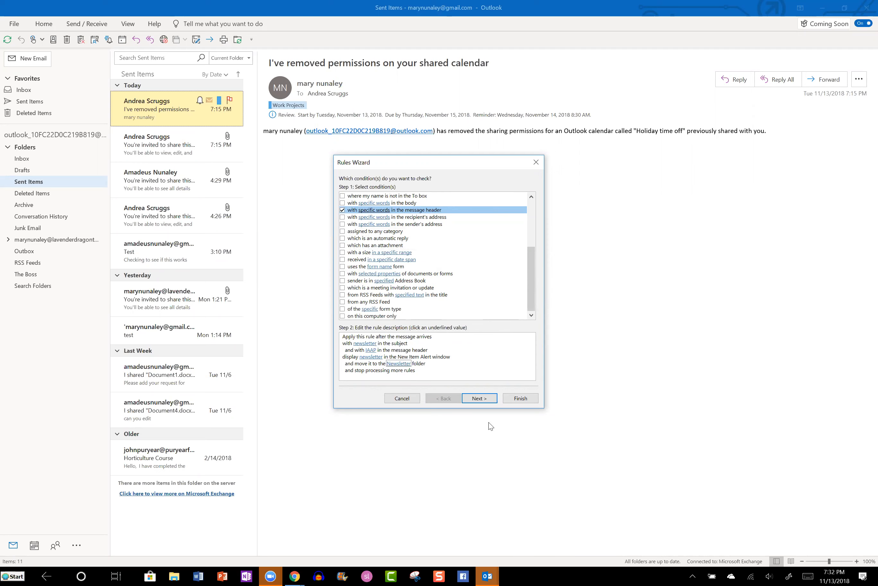
Keep the rule's selected actions and finish creating the newsletter rule
left_click(478, 399)
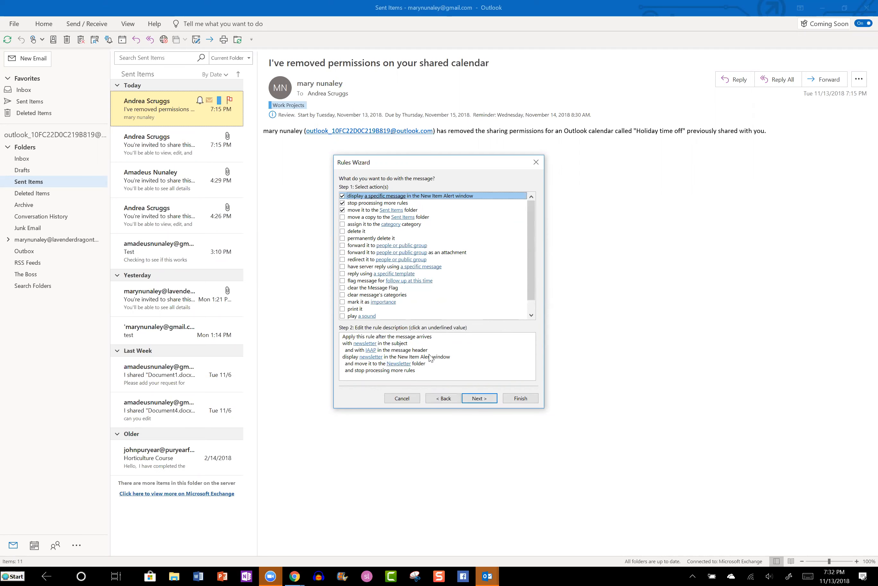
left_click(525, 398)
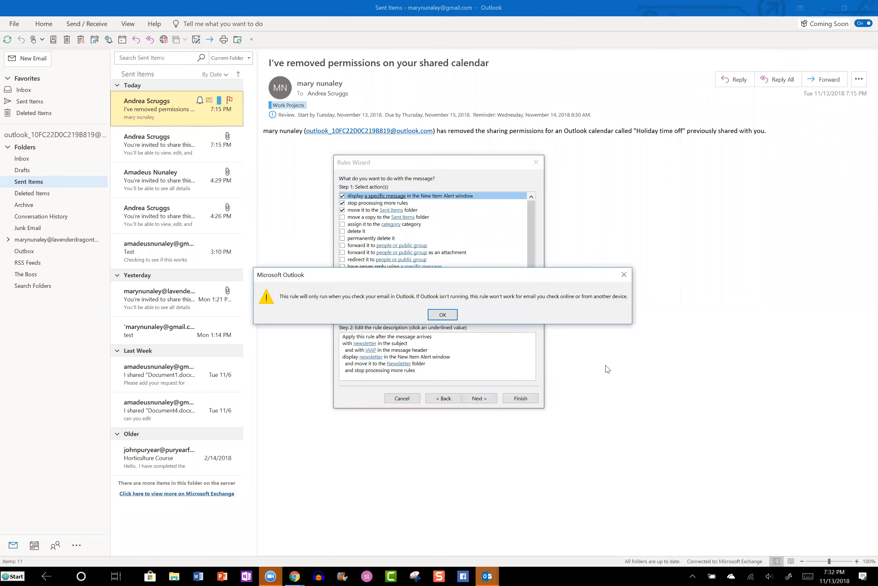
left_click(440, 315)
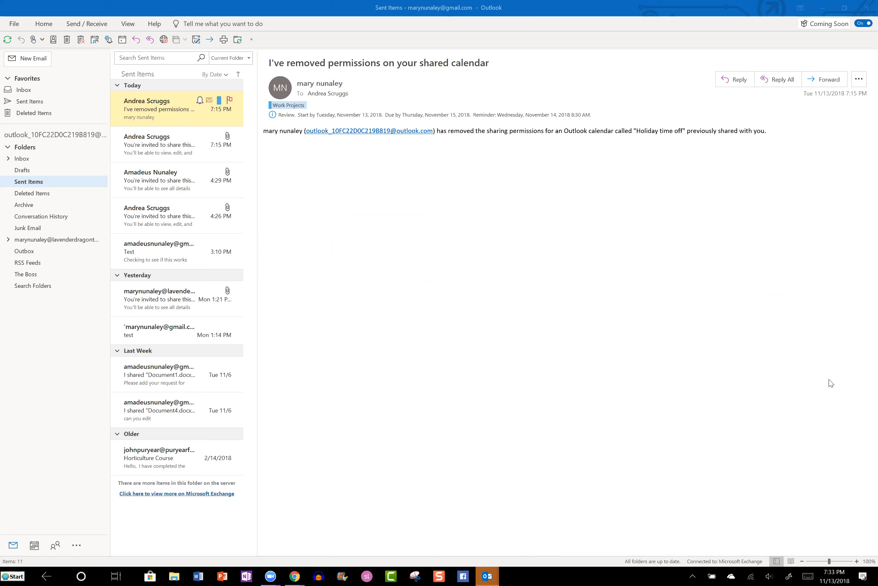
Examine the full list of advanced conditions for another new rule based on the removed permissions message, and close it without saving
right_click(173, 114)
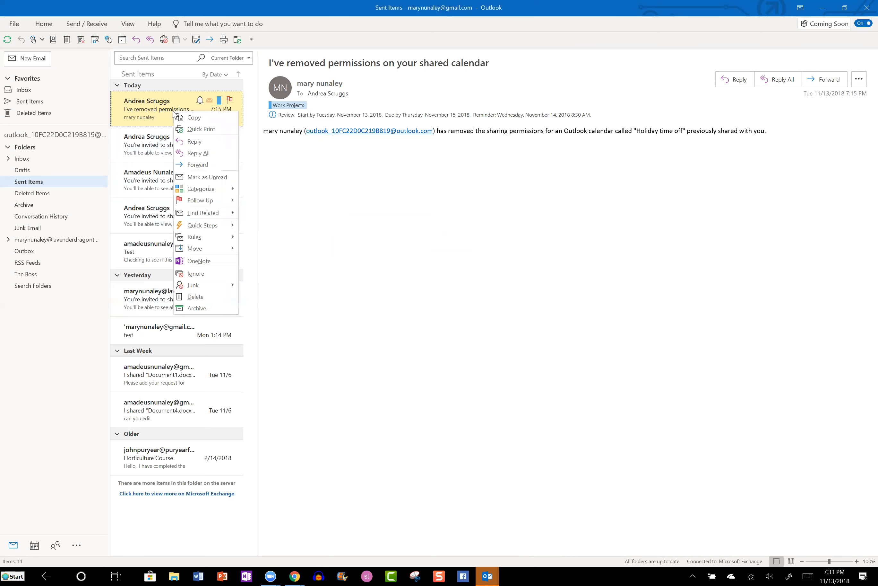
mouse_move(195, 237)
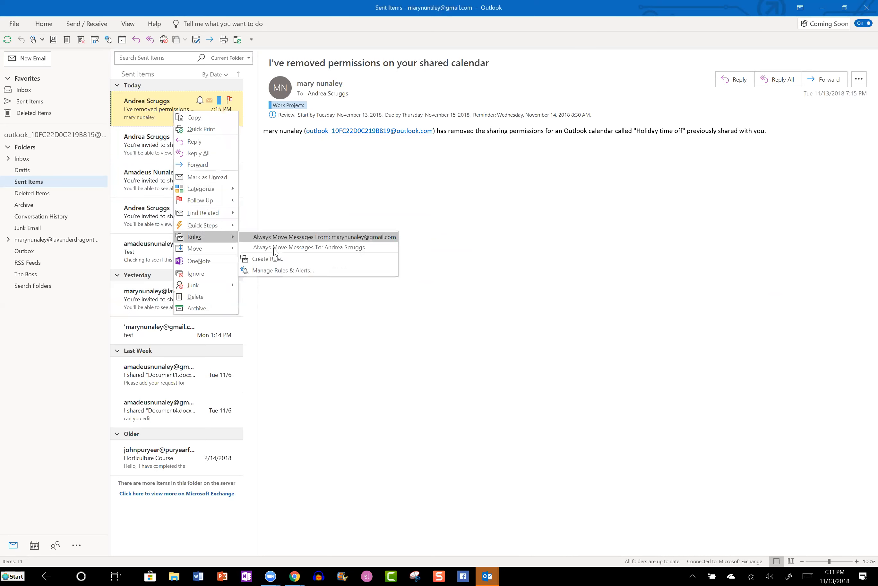
left_click(275, 258)
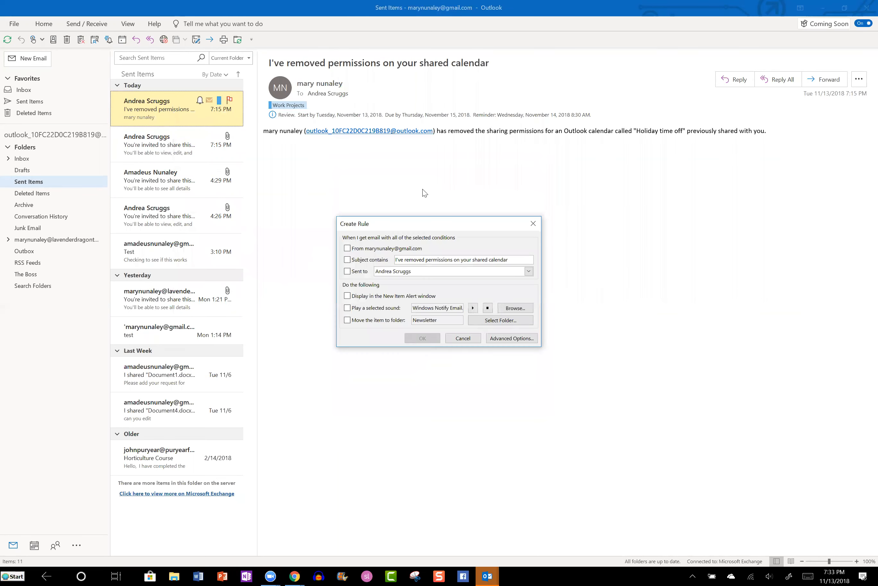
left_click(529, 339)
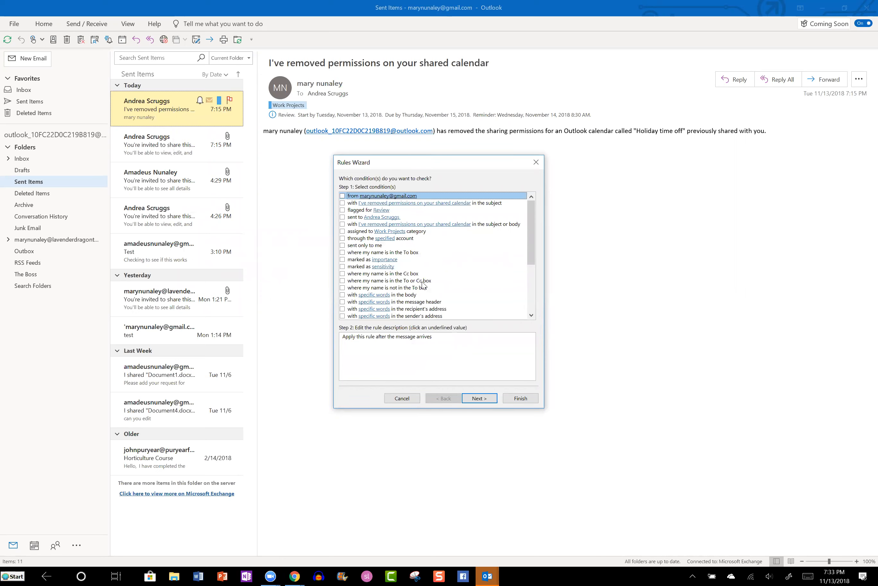
left_click_drag(528, 220, 534, 270)
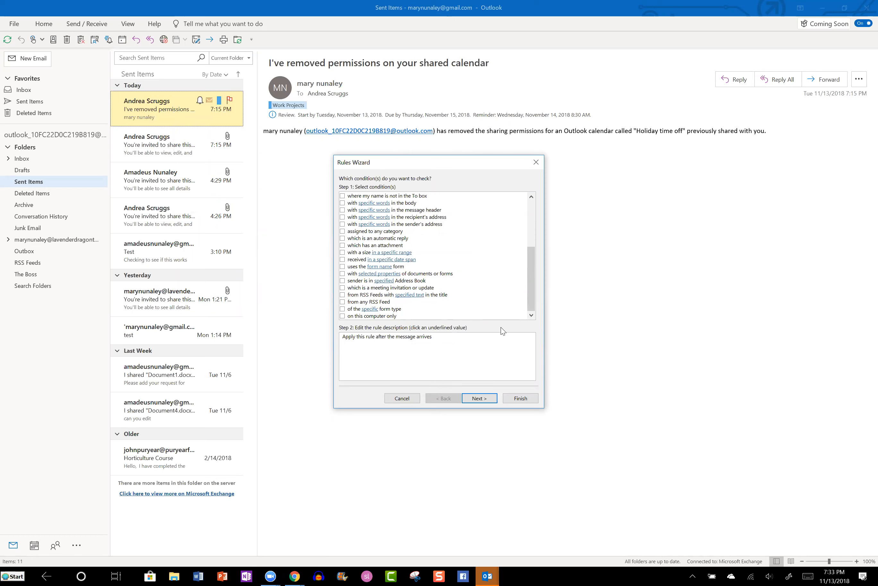
left_click(537, 163)
left_click(533, 225)
Review the newsletter rule, the rule import and export options, and the alerts list in Rules and Alerts, and close without changes
right_click(150, 112)
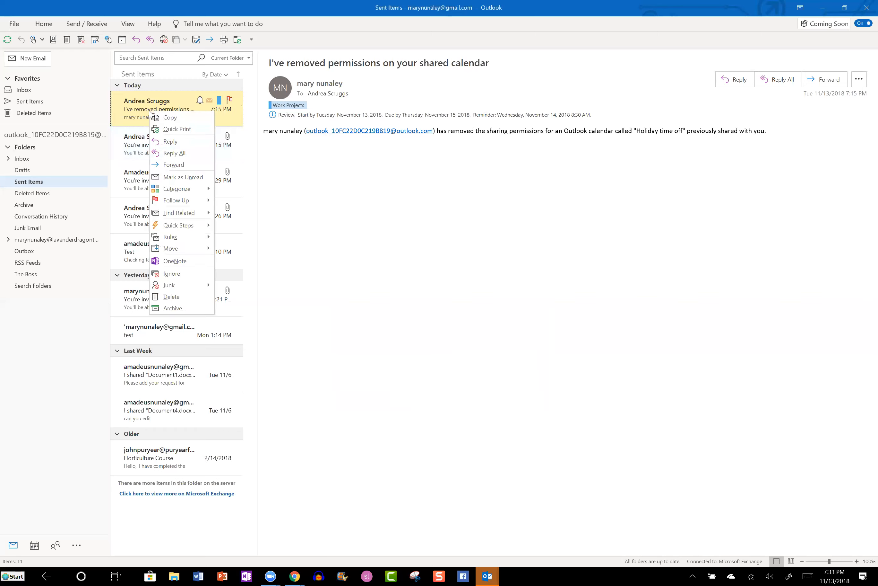
mouse_move(173, 238)
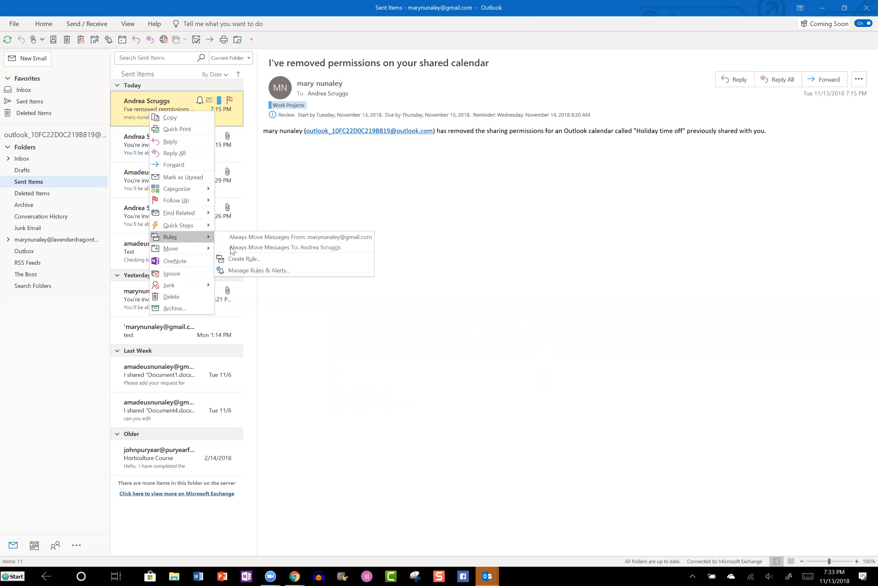
left_click(248, 270)
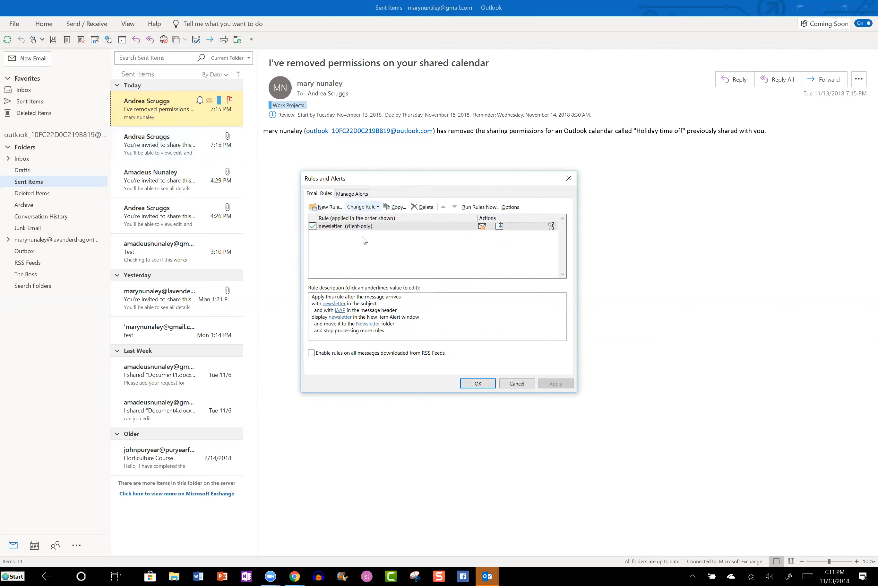
left_click(379, 209)
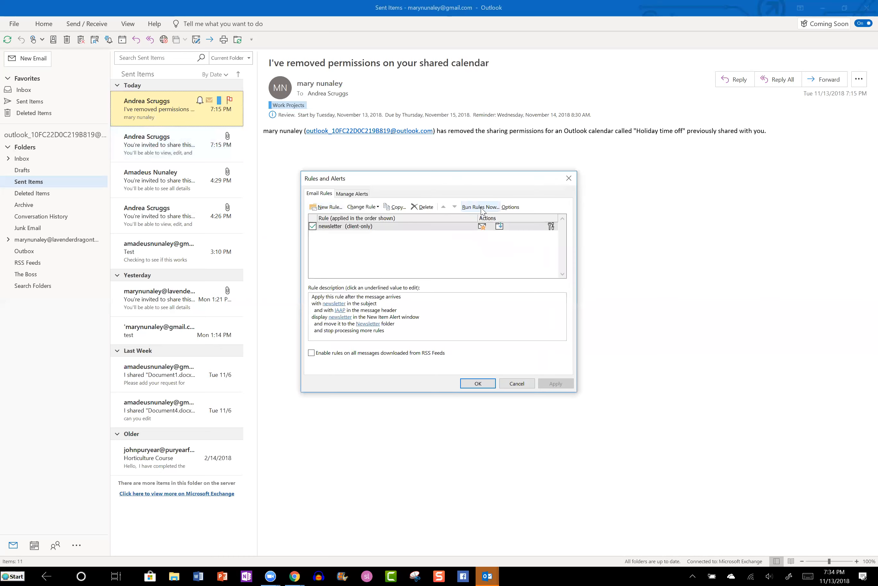
left_click(511, 206)
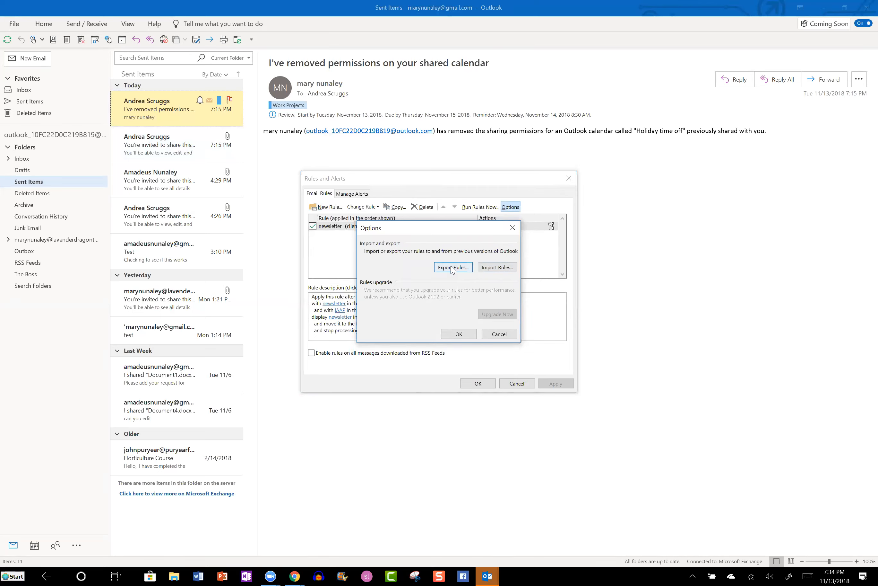
left_click(512, 230)
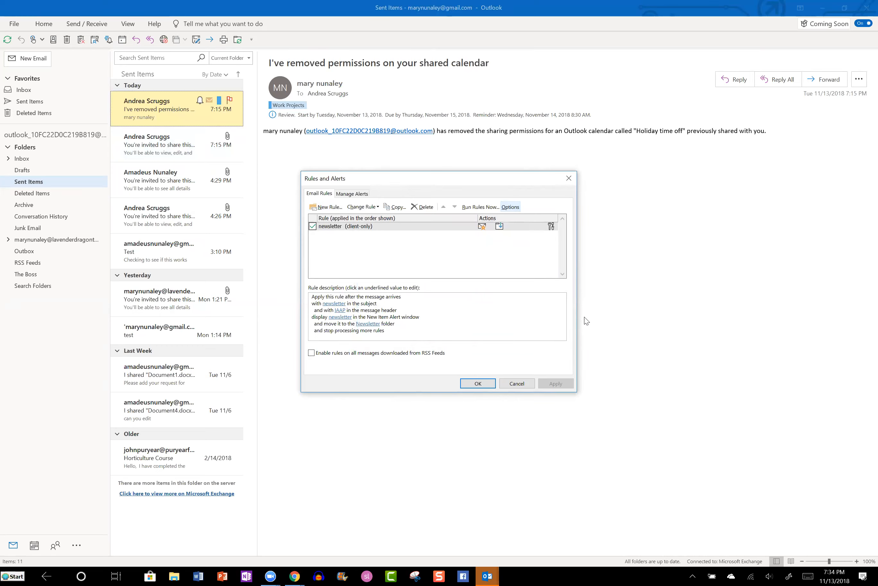
left_click(354, 193)
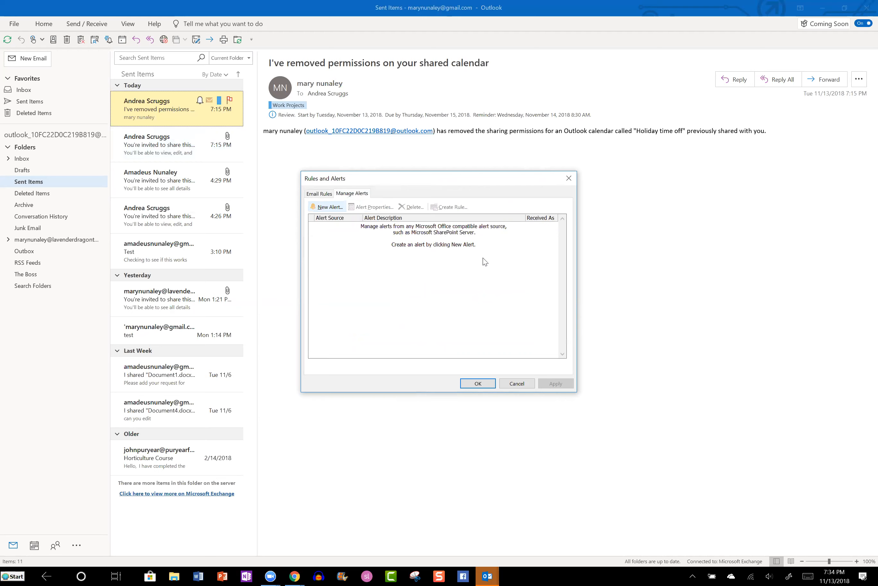
left_click(518, 383)
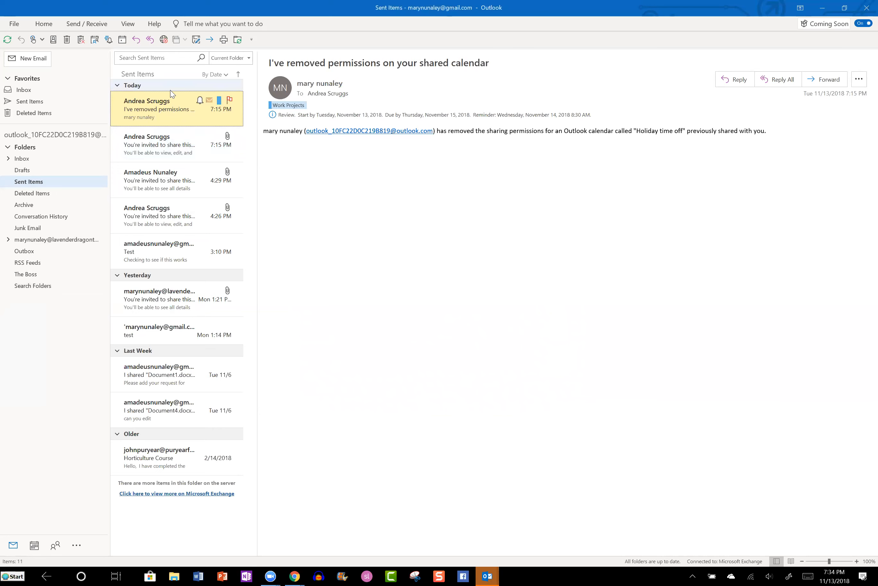
In the color categories for the removed permissions message, replace the Work Projects category with Orange category
right_click(188, 118)
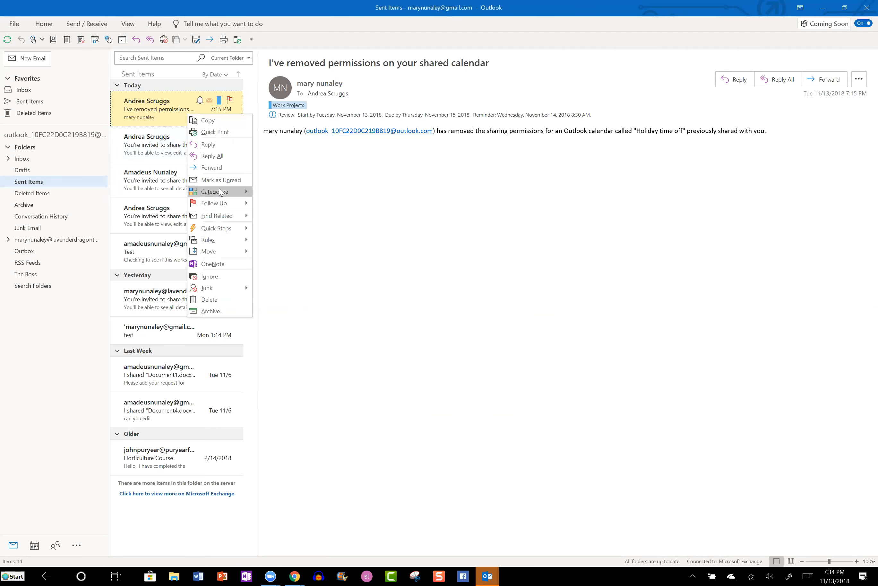
mouse_move(219, 188)
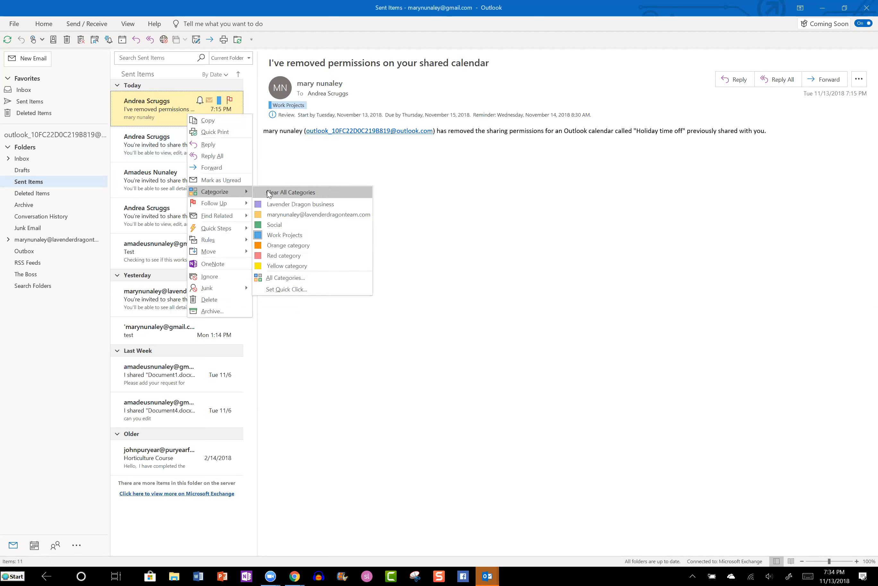
left_click(303, 278)
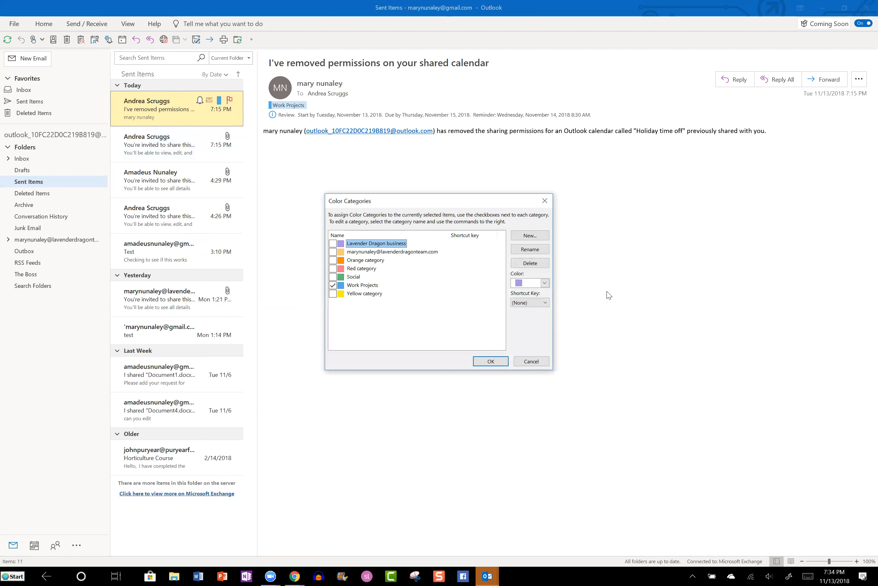
left_click(522, 303)
left_click(332, 285)
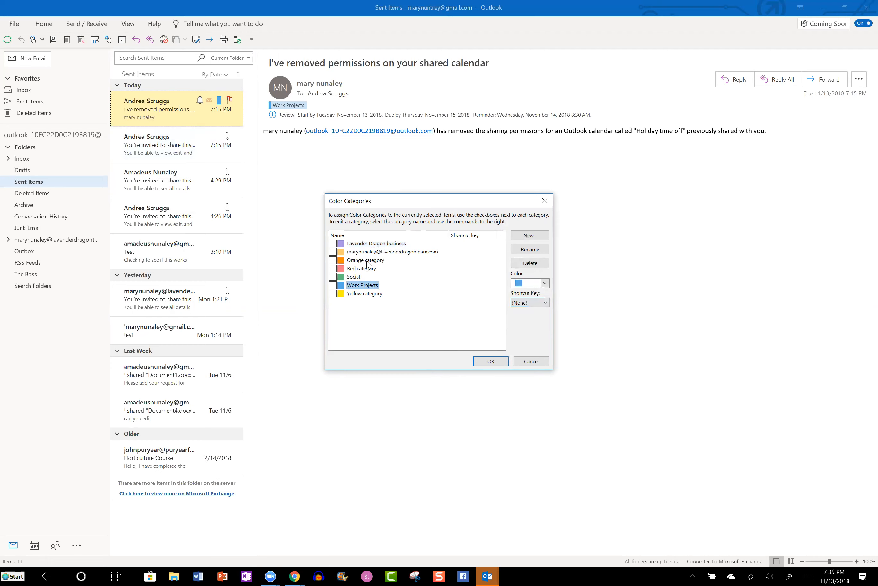
left_click(333, 261)
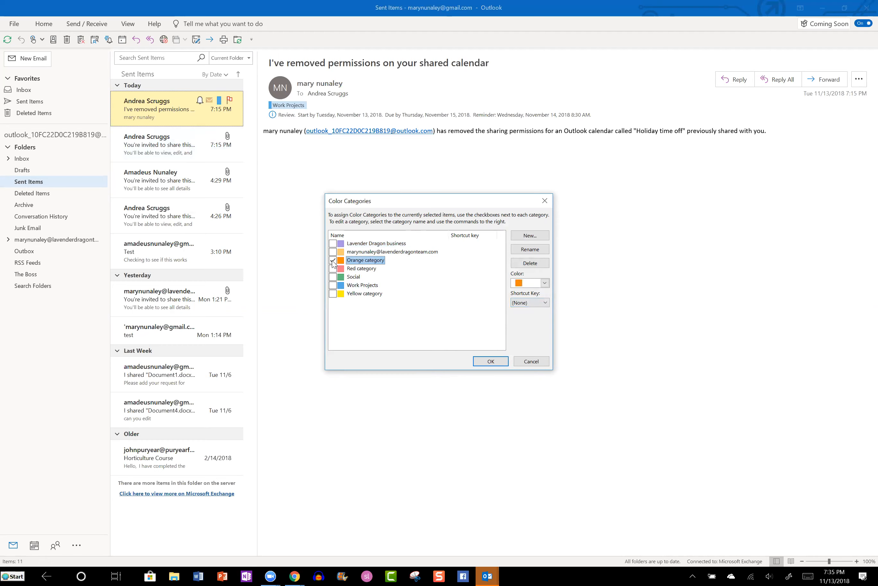
Rename Orange category to Presentations and change its color to dark green
left_click(524, 251)
type("Presentations")
left_click(545, 283)
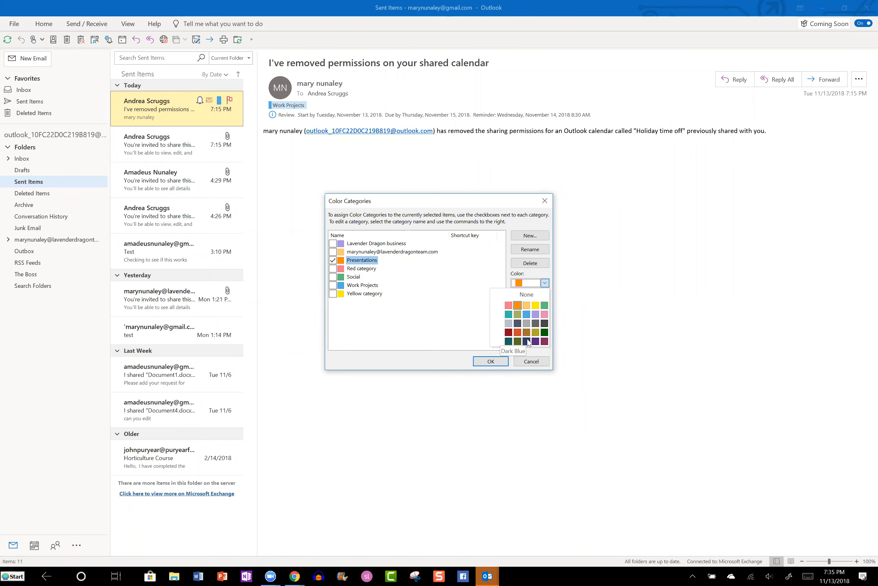
left_click(544, 332)
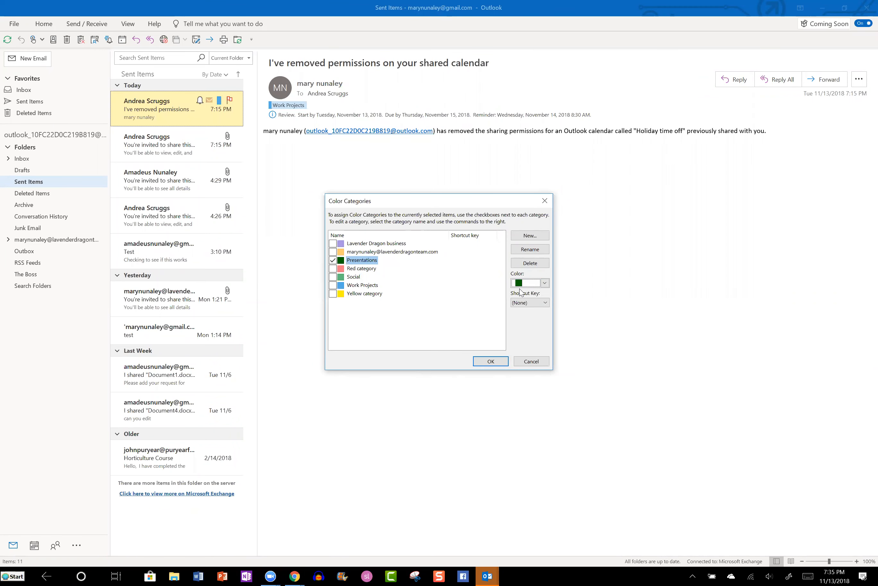
Assign the shortcut key CTRL+F2 to the Presentations category and apply the category changes to the message
left_click(546, 303)
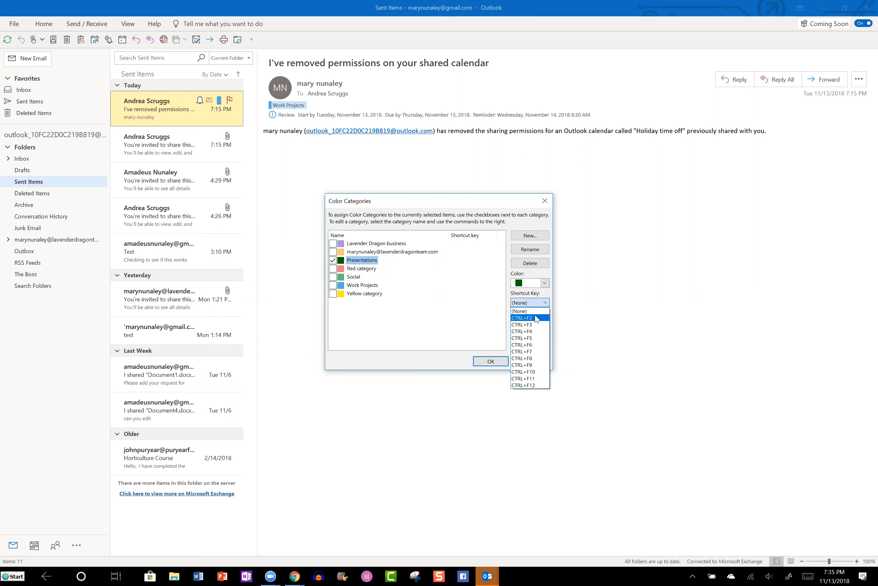
left_click(537, 318)
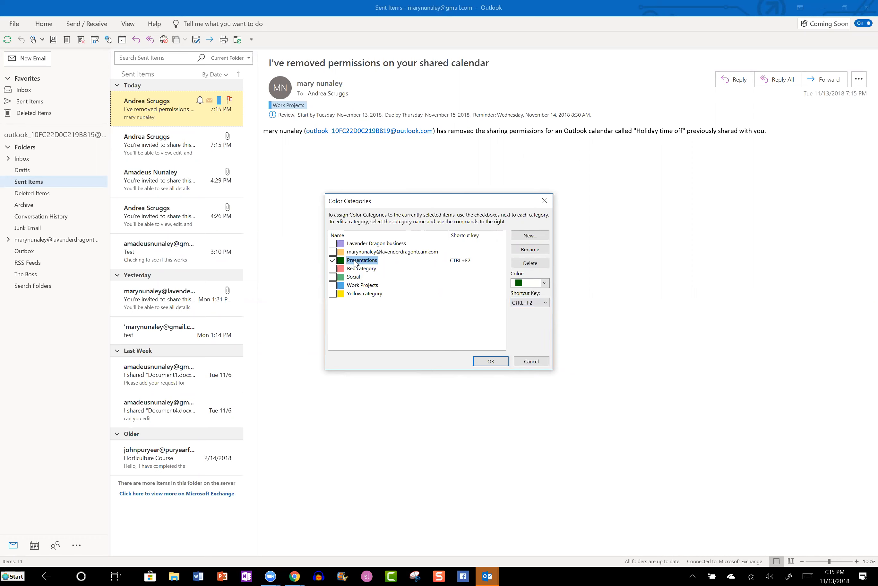
left_click(496, 359)
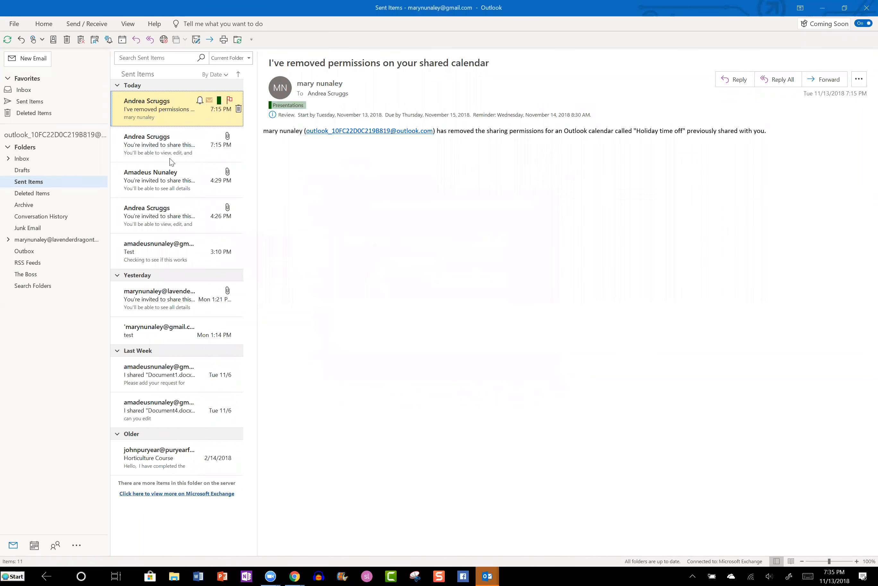
Assign the Presentations category to the 7:15 PM calendar-sharing invitation in Sent Items
left_click(207, 143)
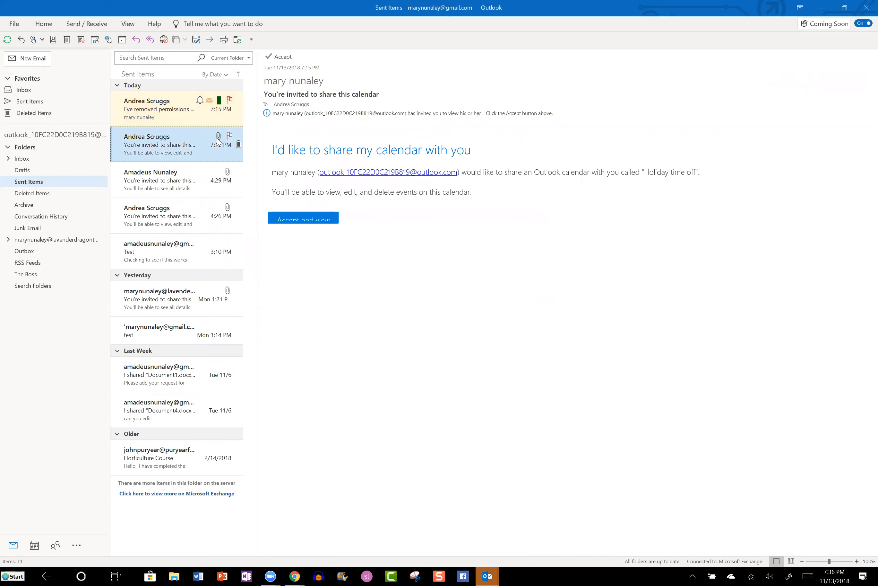
right_click(207, 143)
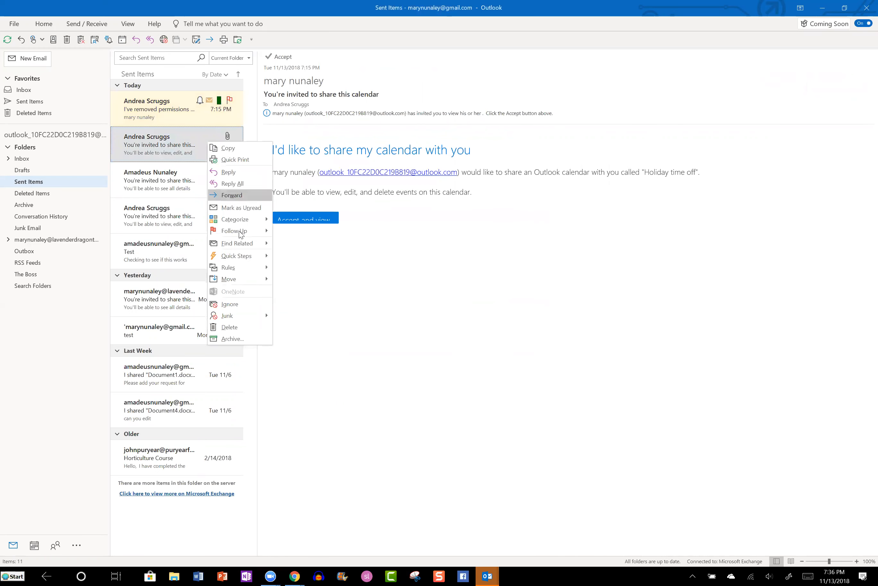
mouse_move(242, 220)
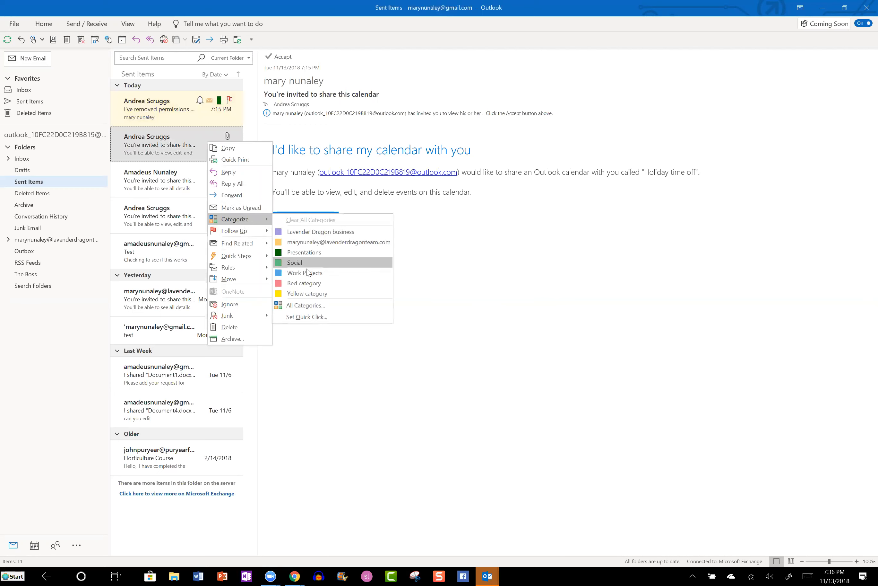
left_click(314, 257)
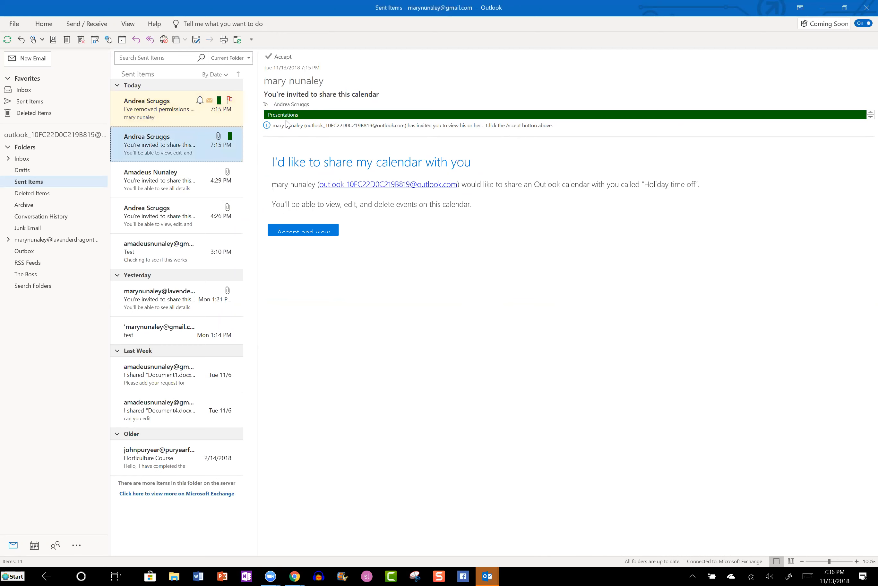
Create a meeting request from the removed permissions message
left_click(218, 114)
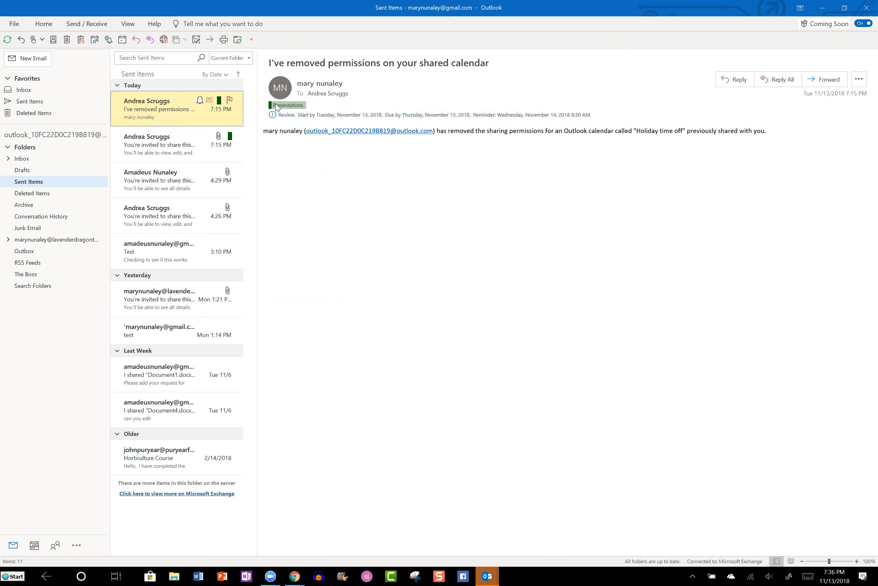
left_click(273, 119)
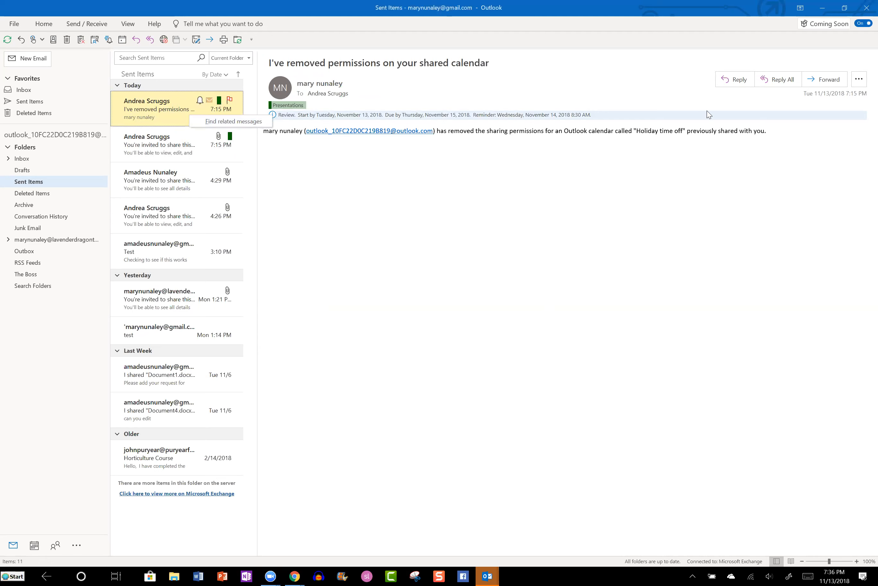
left_click(859, 79)
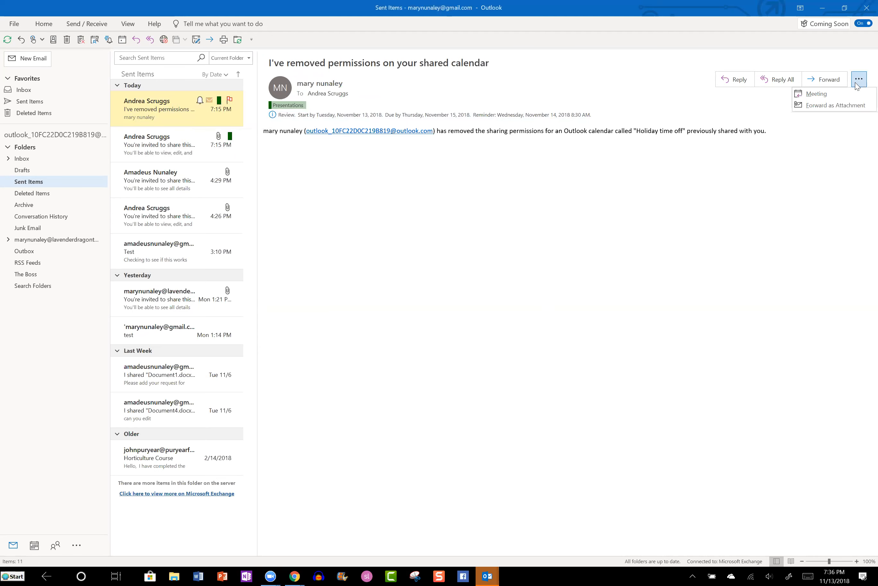
left_click(836, 93)
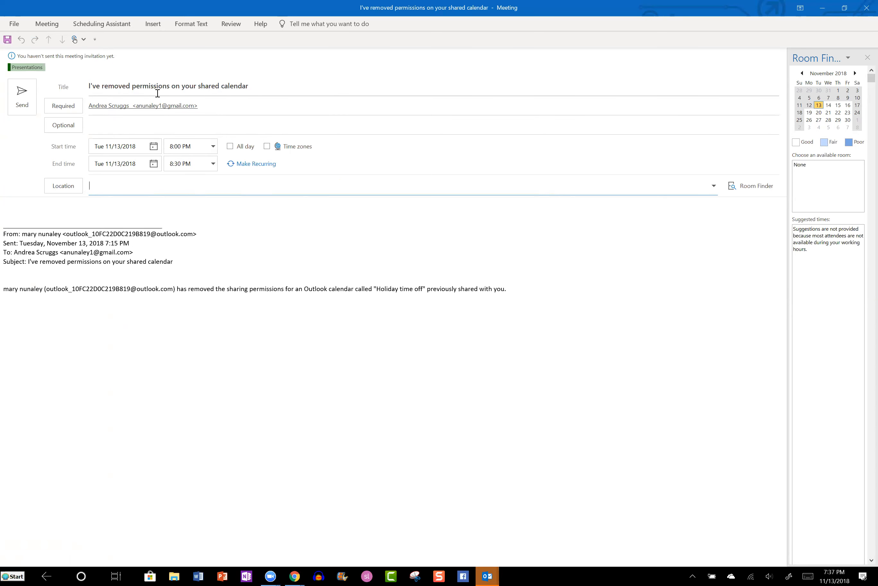
Add the second contact in the address book to the meeting as an optional attendee and as a resource
left_click(74, 125)
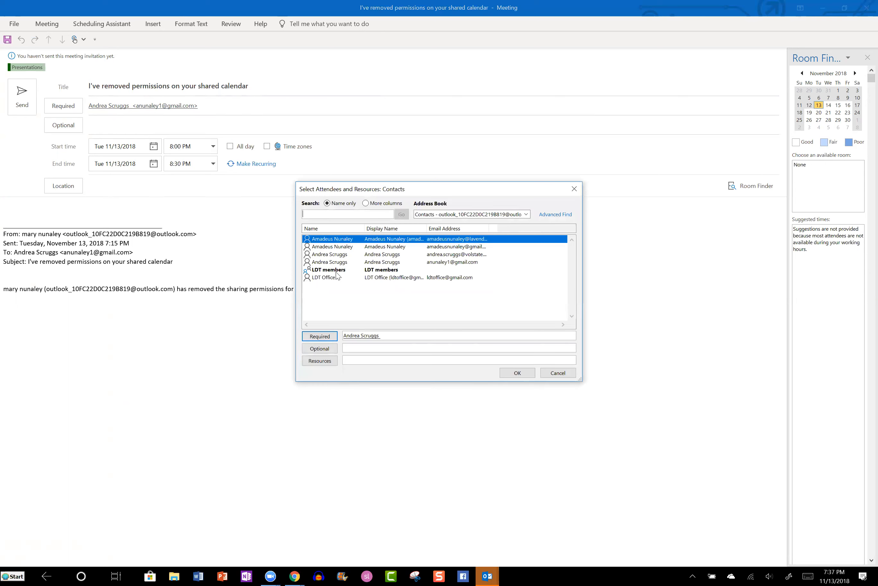
left_click(329, 247)
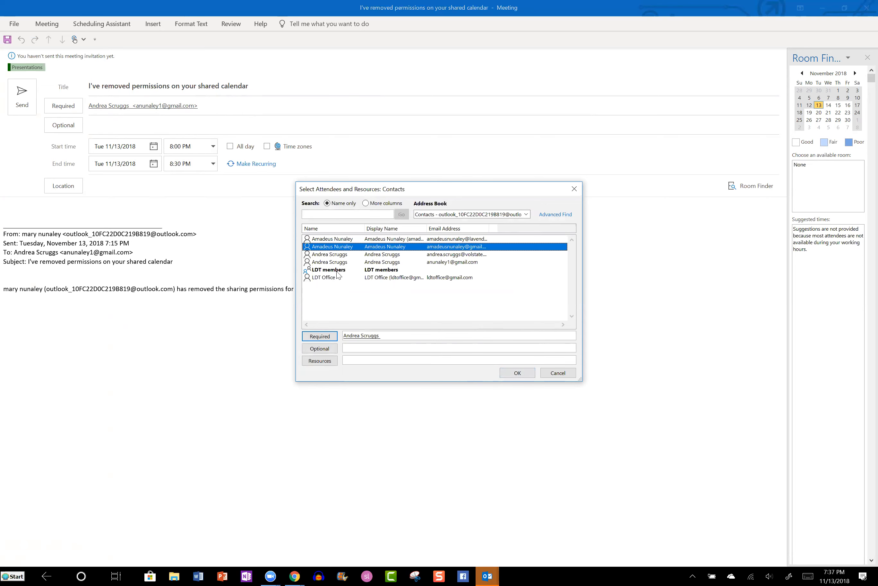
left_click(331, 348)
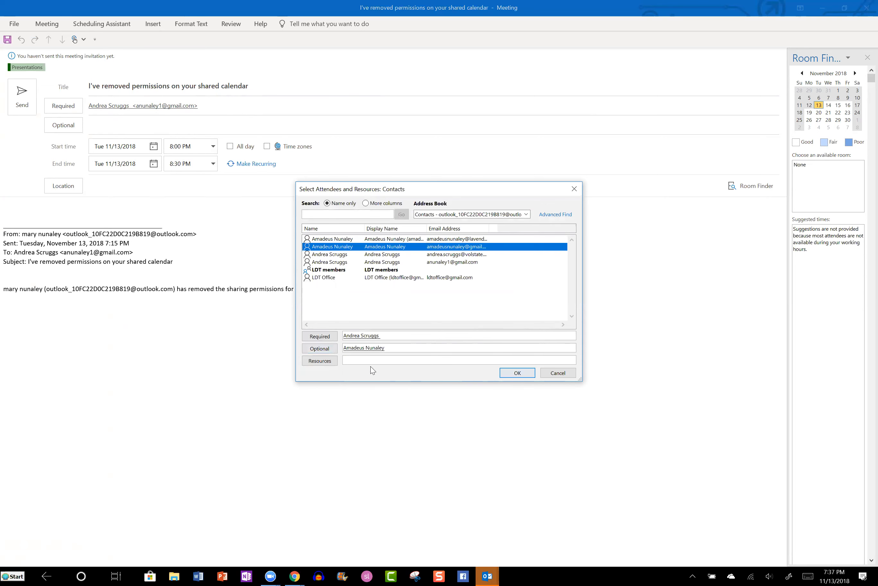
left_click(320, 362)
left_click(513, 374)
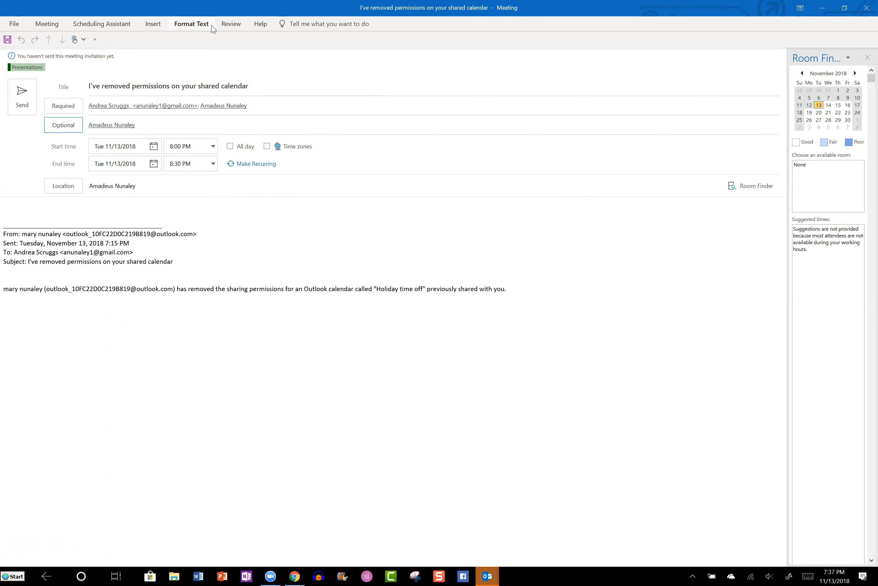
Examine the meeting's text formatting commands and the available message formats, dismissing the tip about more commands
left_click(193, 27)
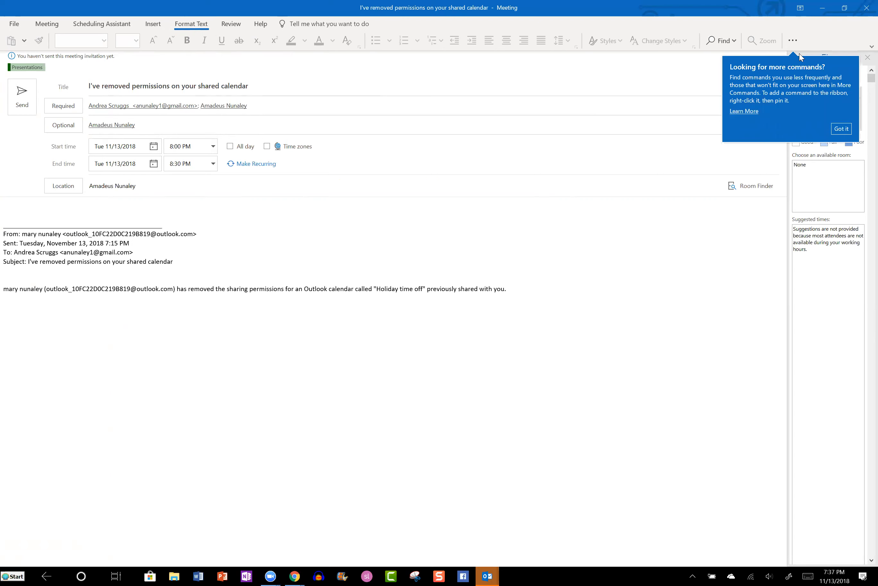
left_click(841, 129)
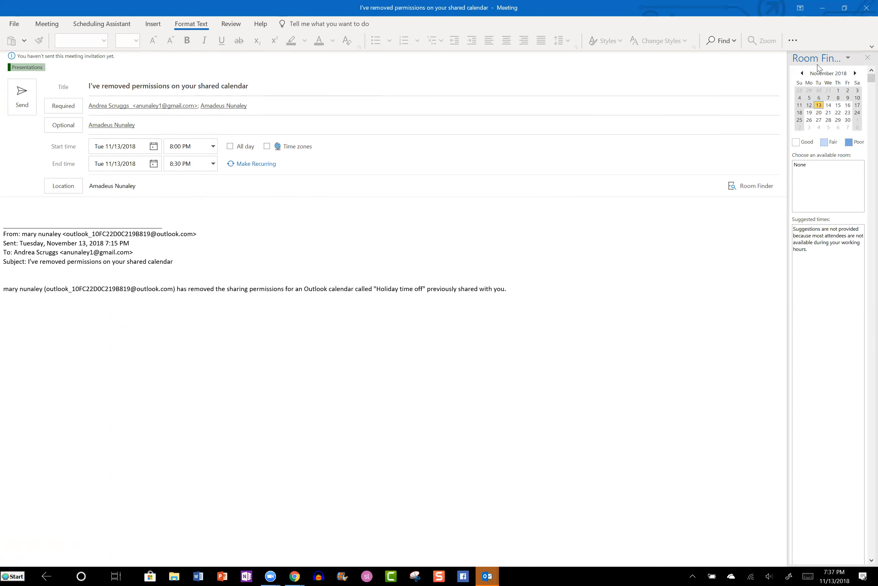
left_click(798, 43)
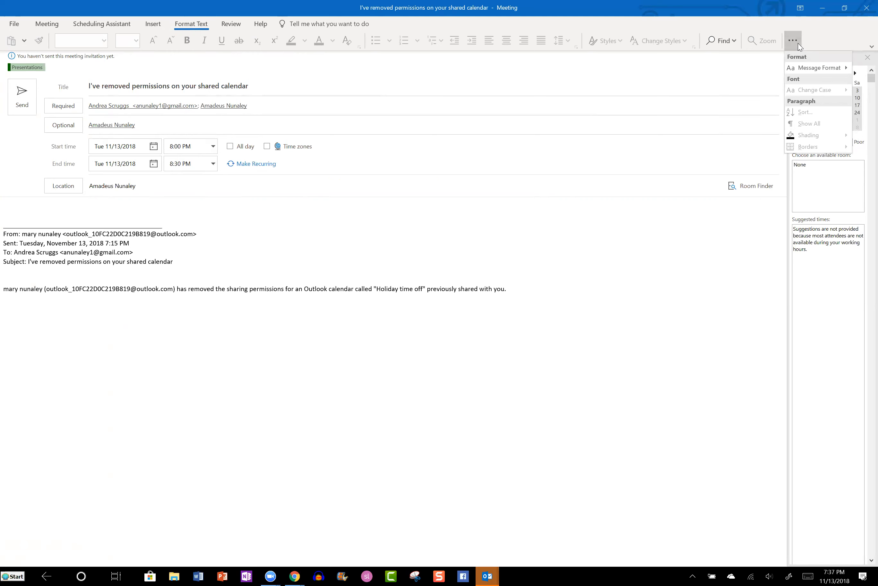
mouse_move(808, 65)
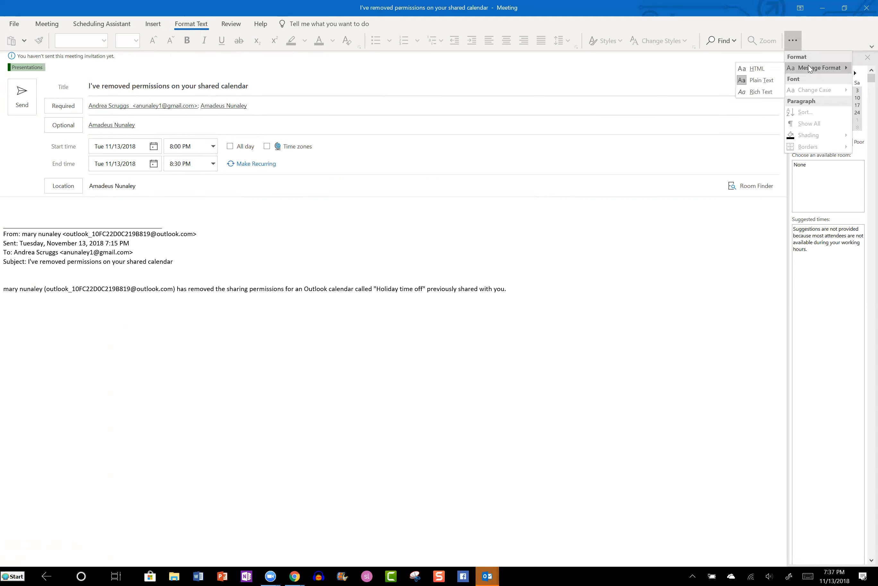
left_click(753, 42)
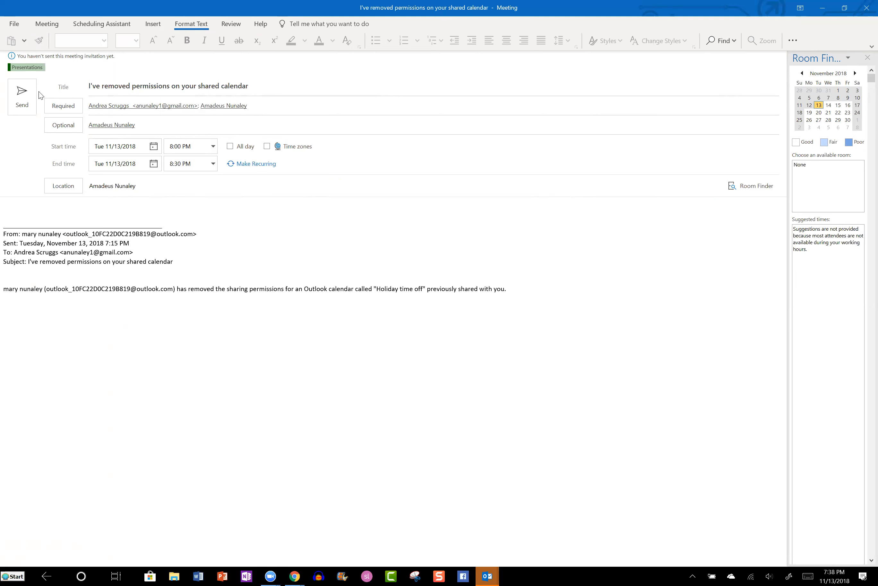
Close the meeting request without saving changes and view the additional response actions for the removed permissions message
left_click(865, 10)
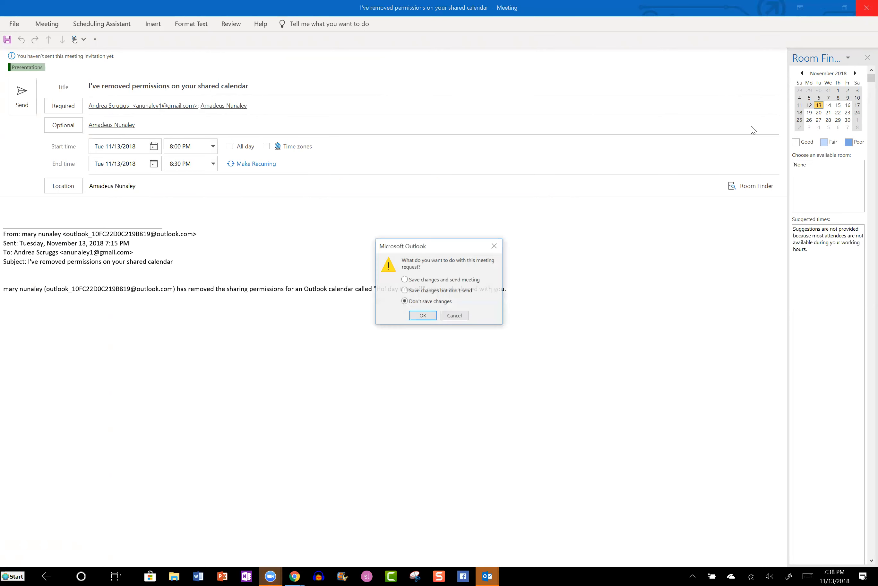
left_click(423, 316)
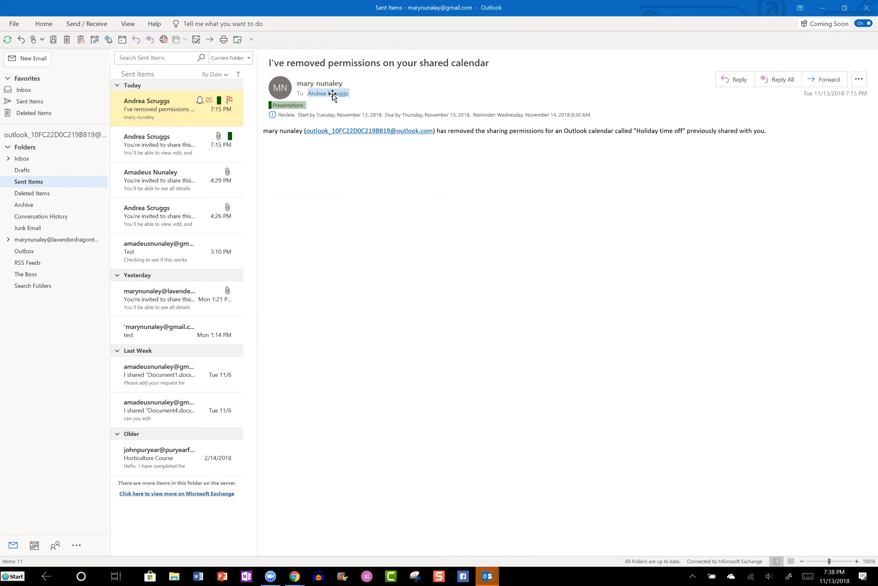
left_click(860, 79)
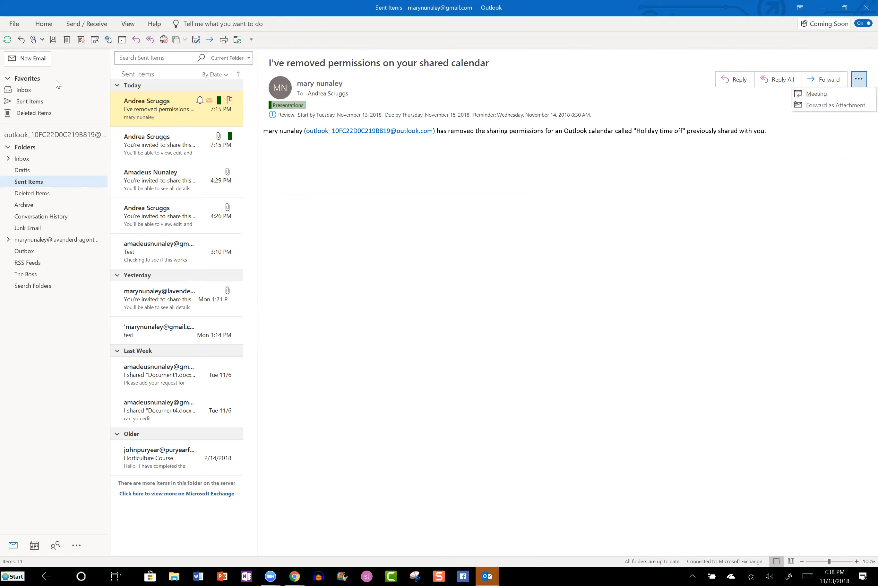
Start a new email and write a short sentence in the body introducing the sender by first name
left_click(38, 60)
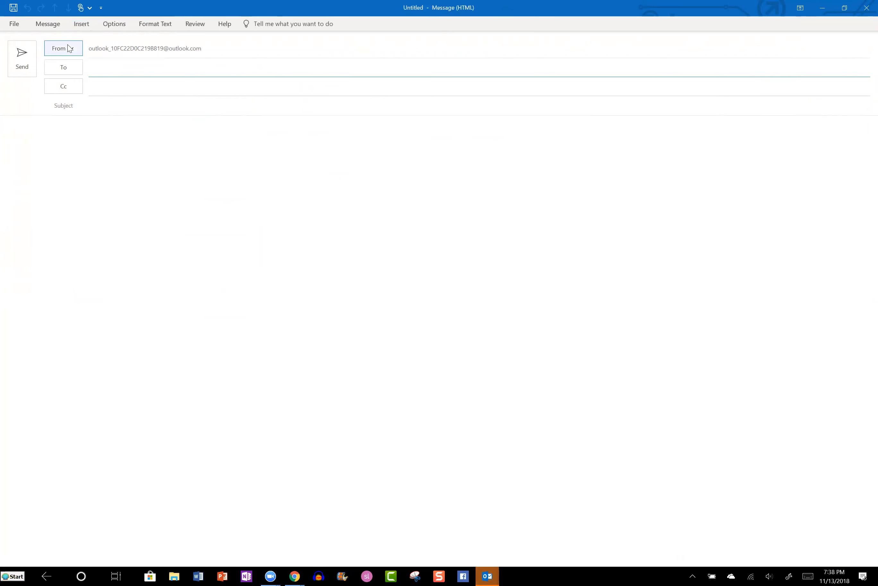
left_click(195, 24)
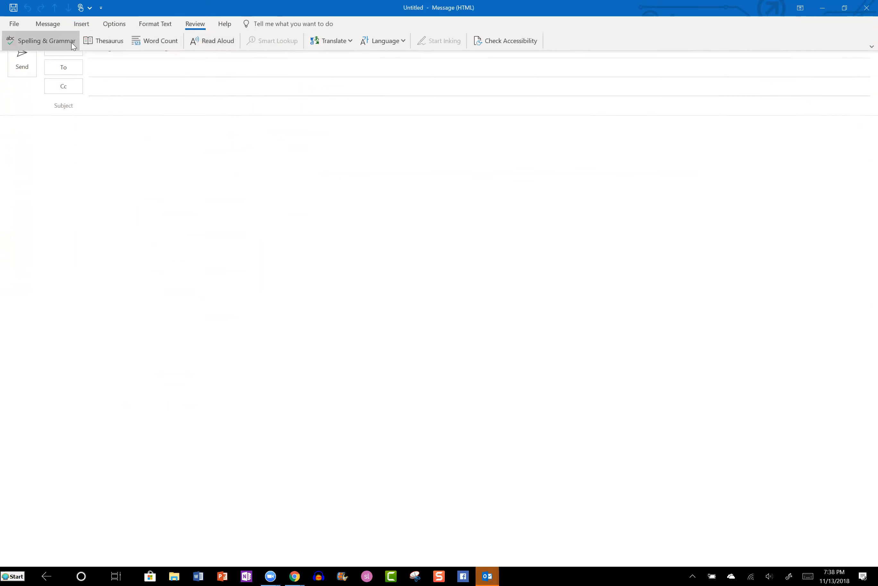
left_click(80, 25)
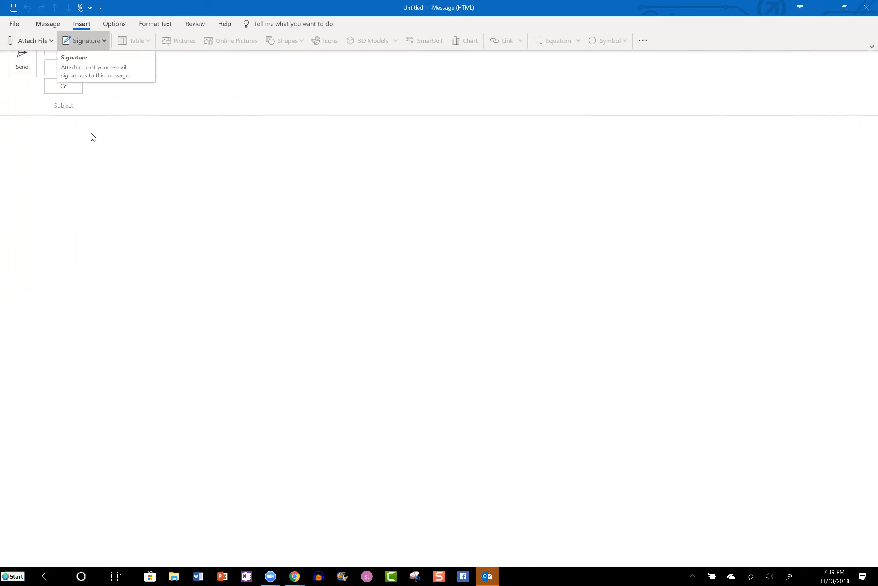
left_click(69, 143)
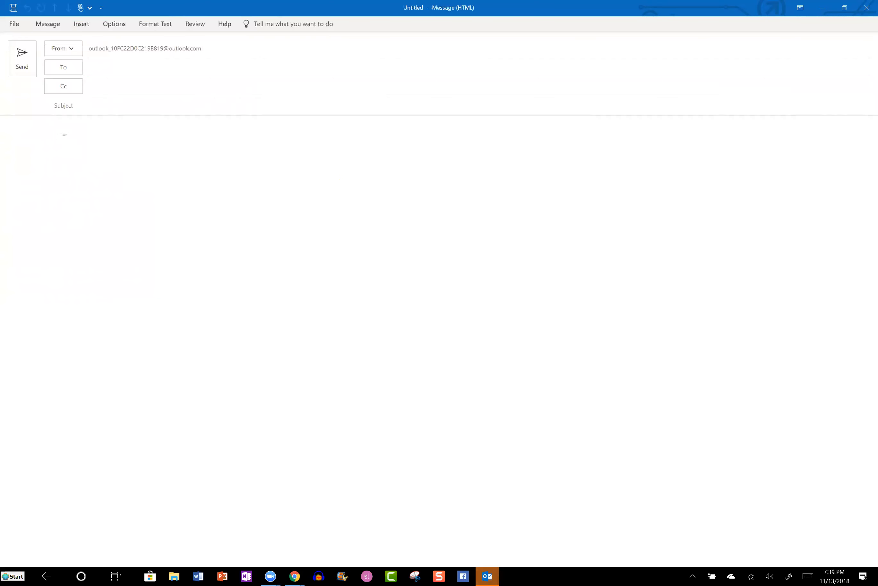
type("My name is mary")
Insert the smiling-face coffee cup photo from the Coffee category of online pictures into the message body and shrink it
left_click(81, 24)
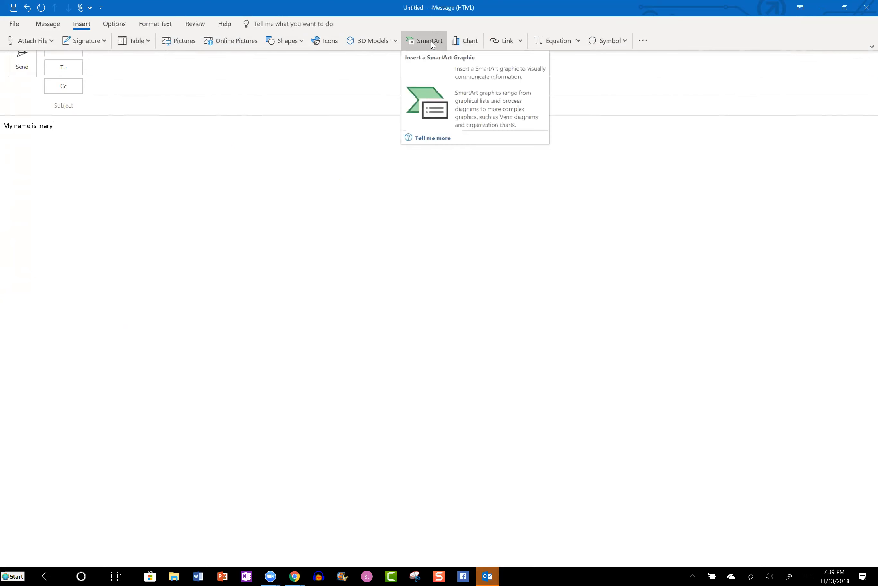
left_click(237, 44)
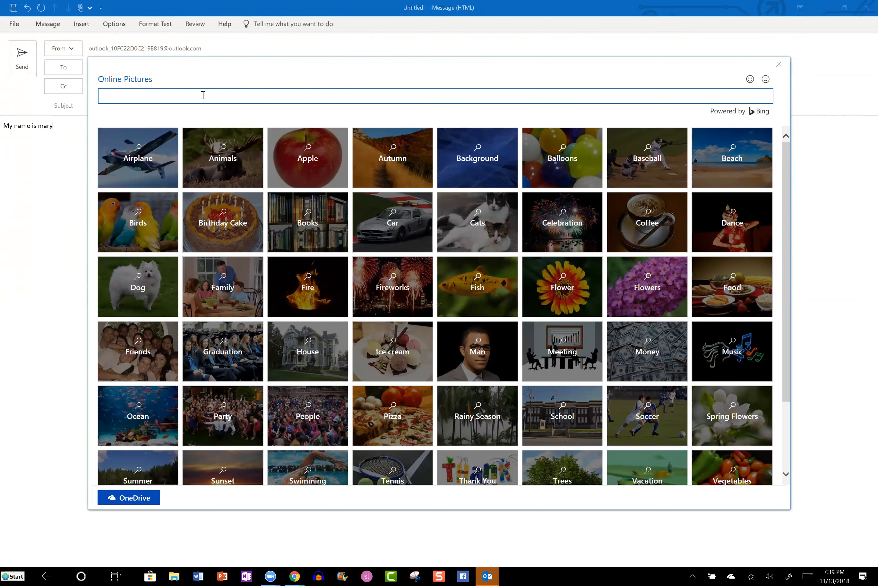
left_click(642, 229)
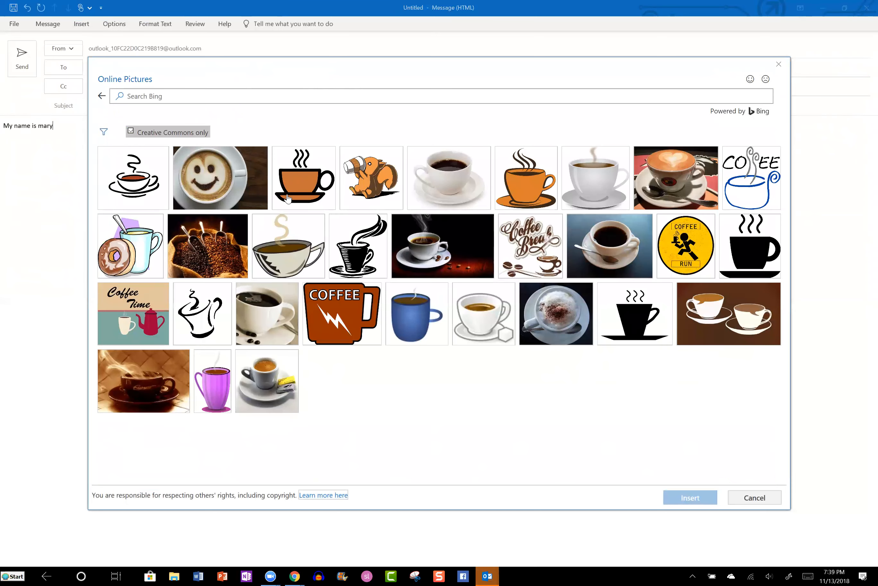
left_click(212, 183)
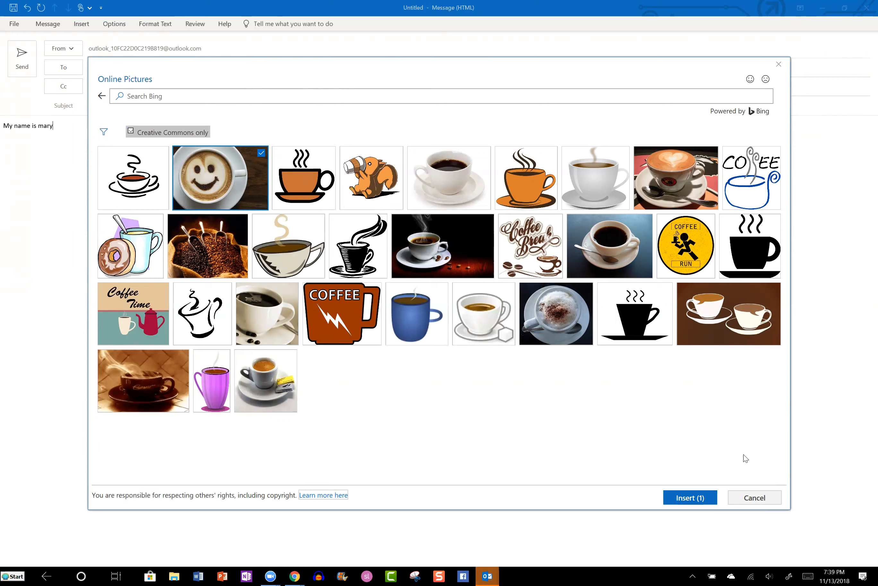
left_click(690, 498)
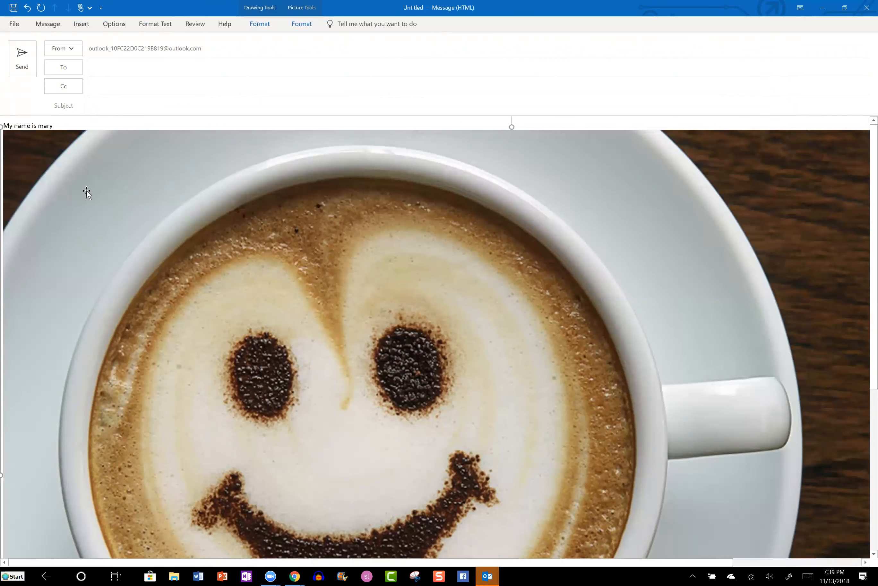
left_click_drag(4, 132, 258, 313)
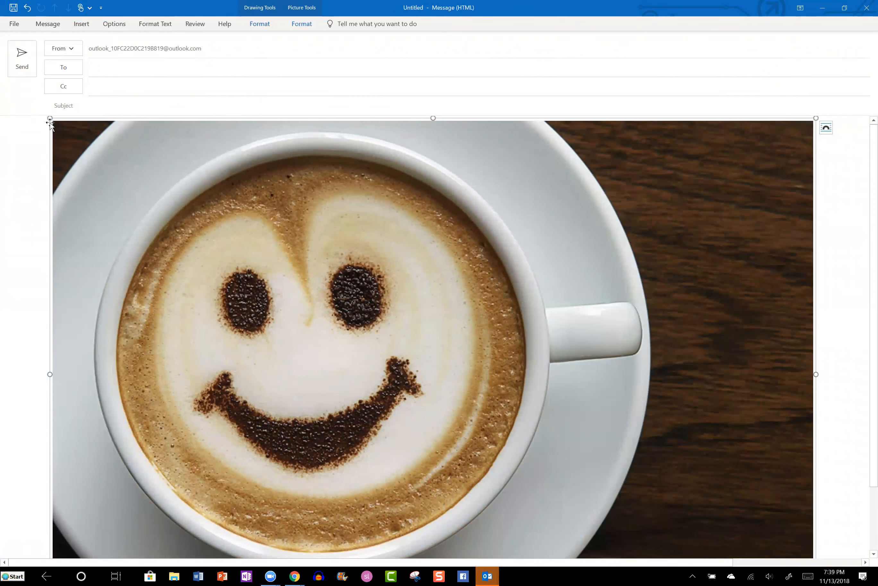
left_click_drag(50, 118, 379, 327)
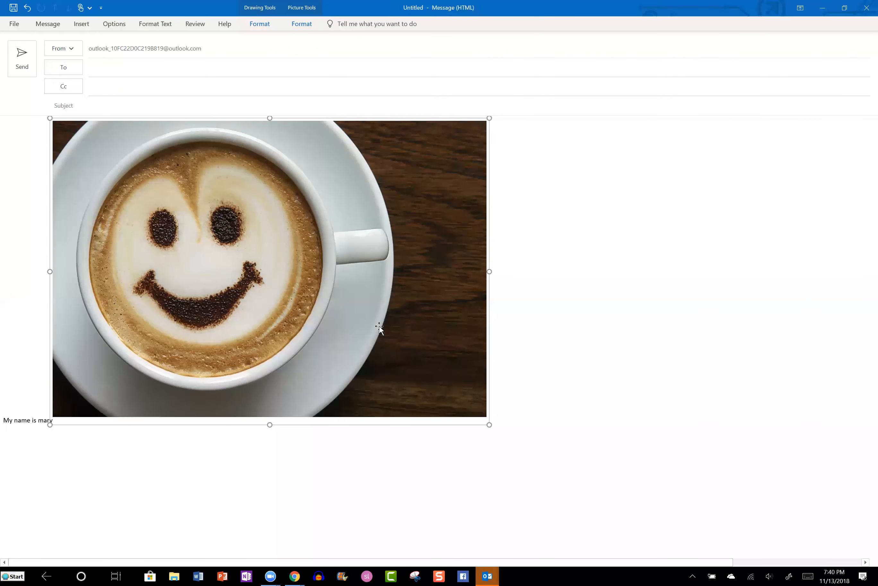
Review the Format Picture shape and text options for the coffee photo and reduce the photo to about half its width
right_click(411, 166)
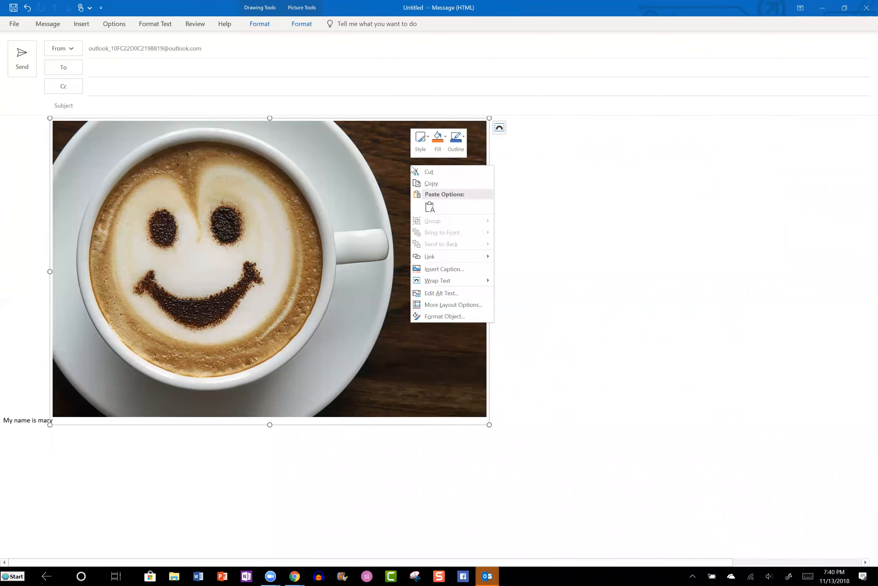
left_click(453, 317)
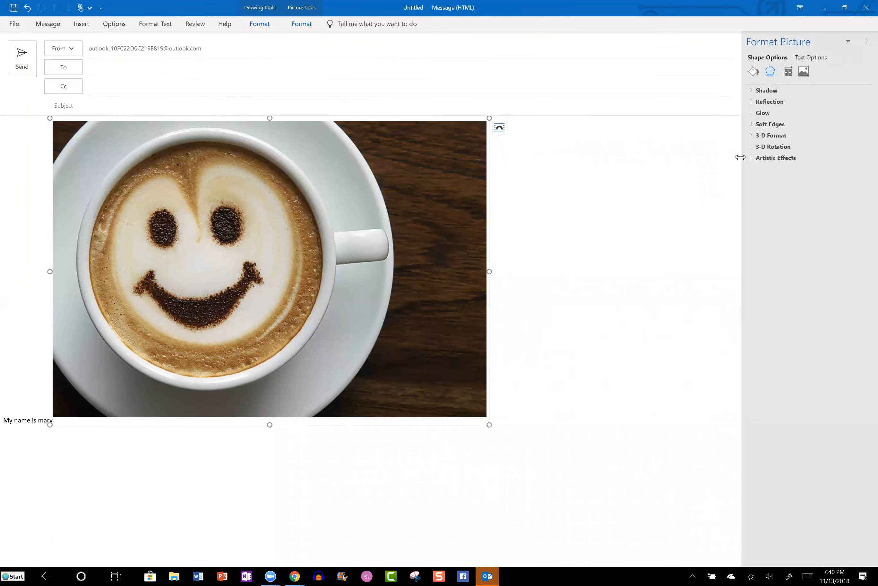
left_click(804, 72)
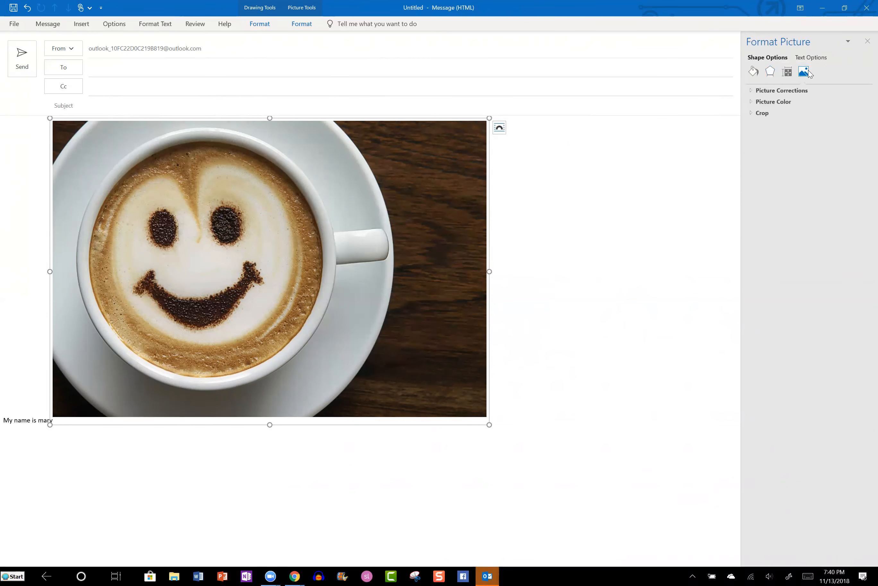
left_click(789, 75)
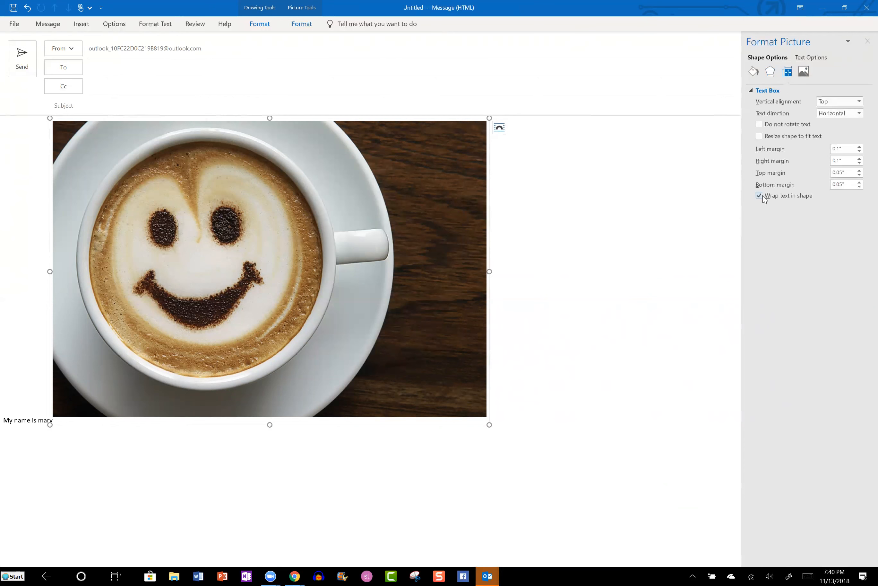
left_click(771, 73)
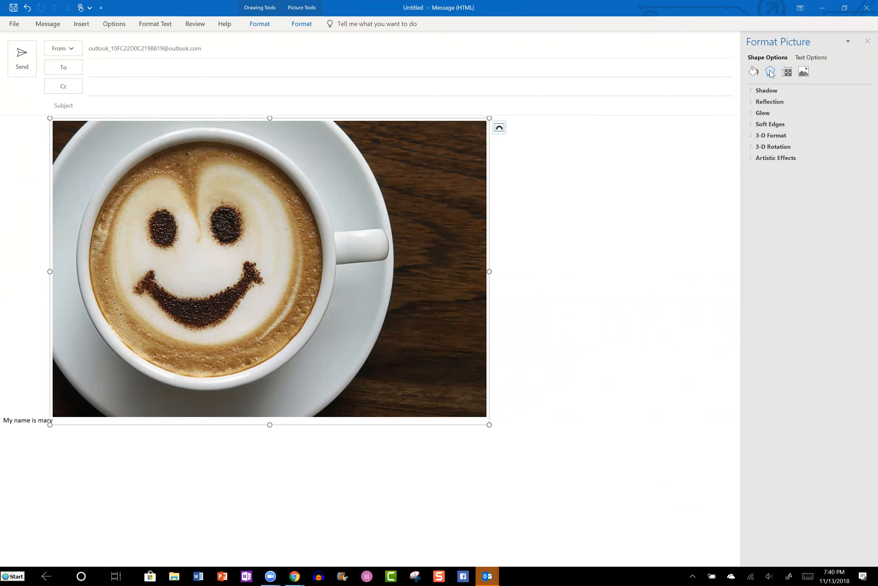
left_click(752, 72)
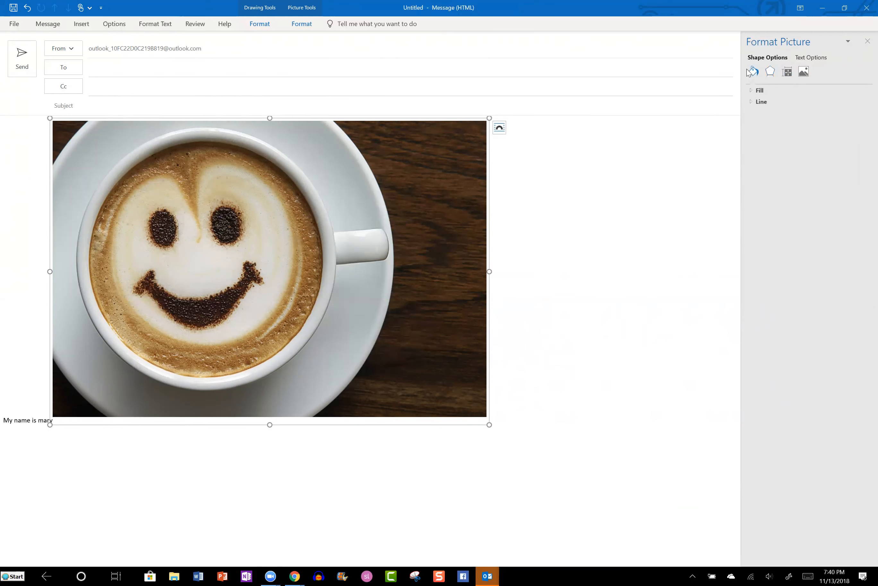
left_click(812, 58)
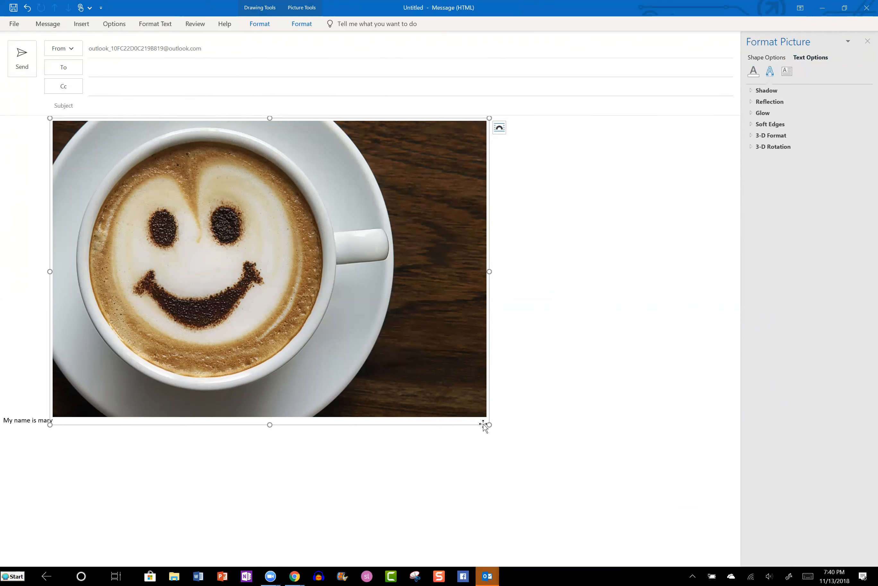
left_click_drag(490, 425, 265, 243)
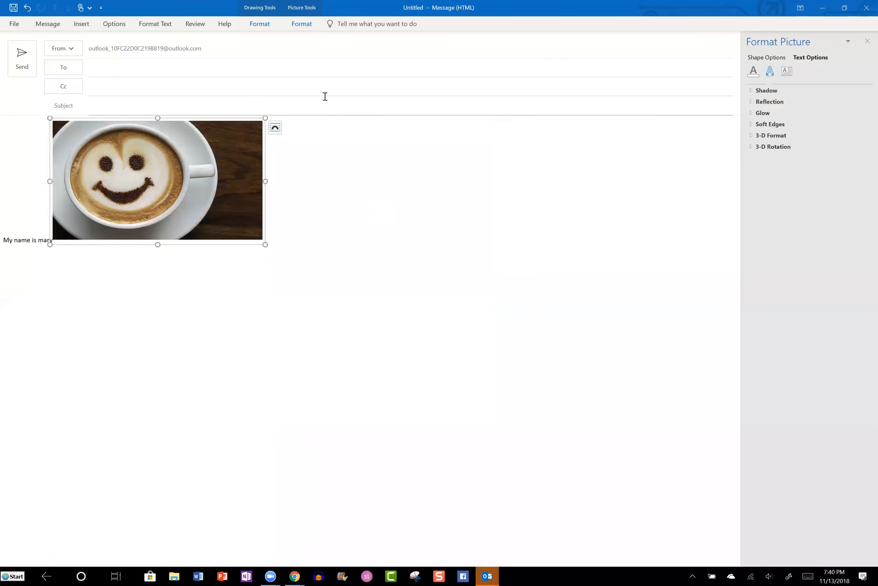
Add Approve;Reject voting buttons to the message
left_click(111, 27)
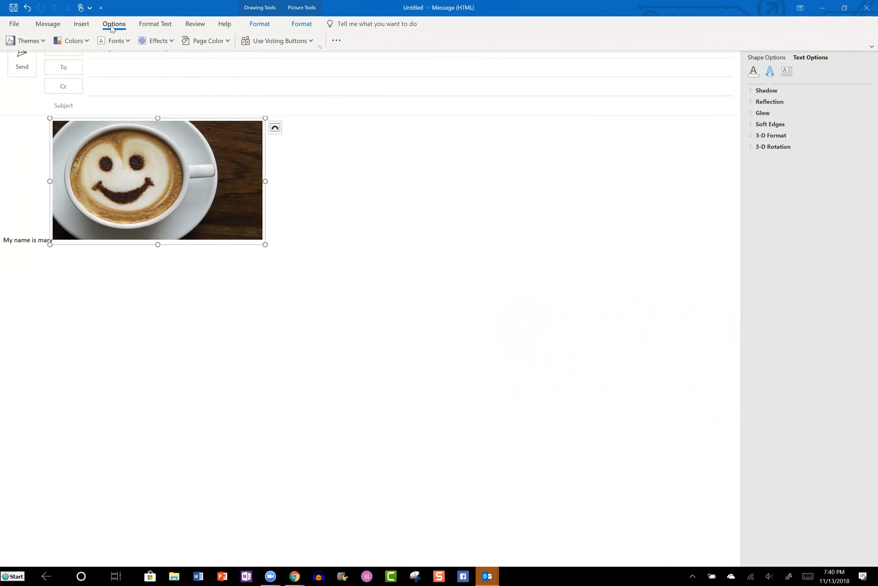
left_click(276, 43)
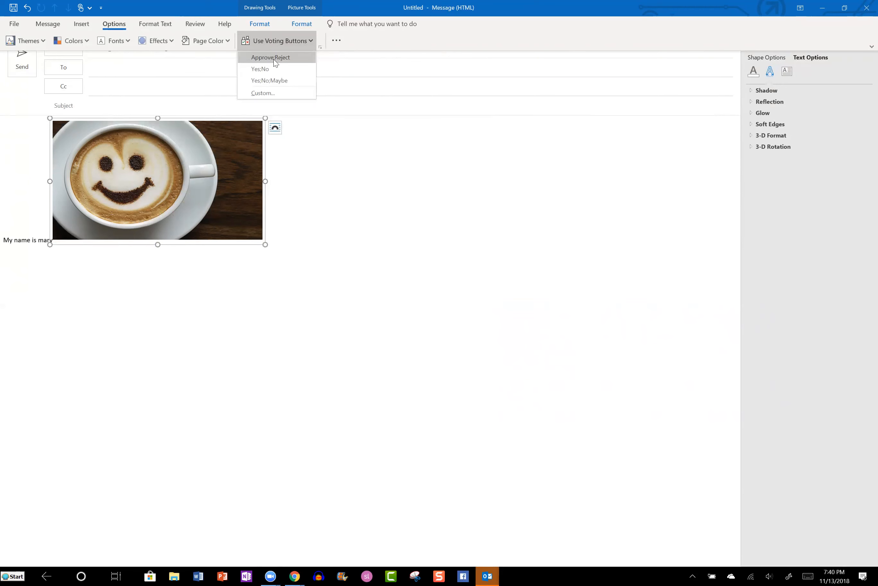
left_click(273, 60)
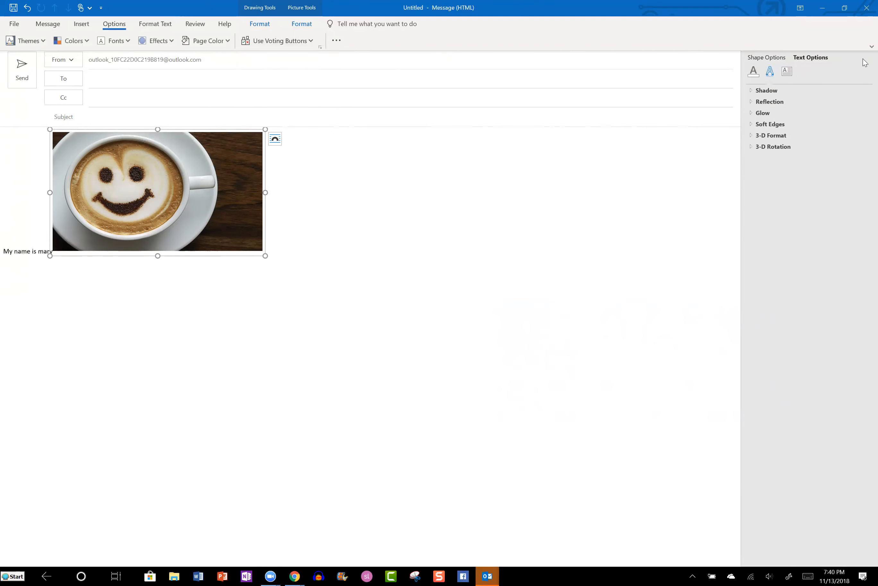
Expand the ribbon to show all message options and delay delivery of the email until 11/22/2018 at 7:30 AM
left_click(871, 47)
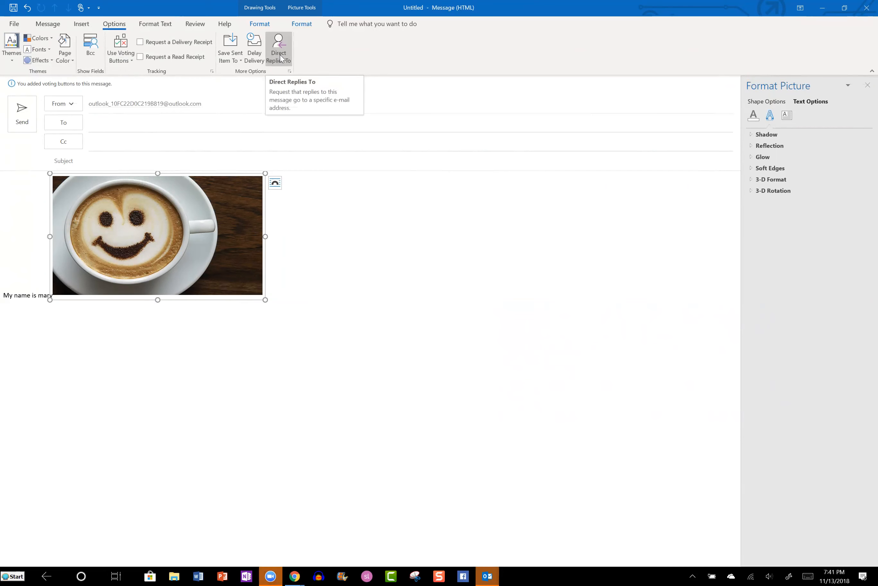
left_click(257, 51)
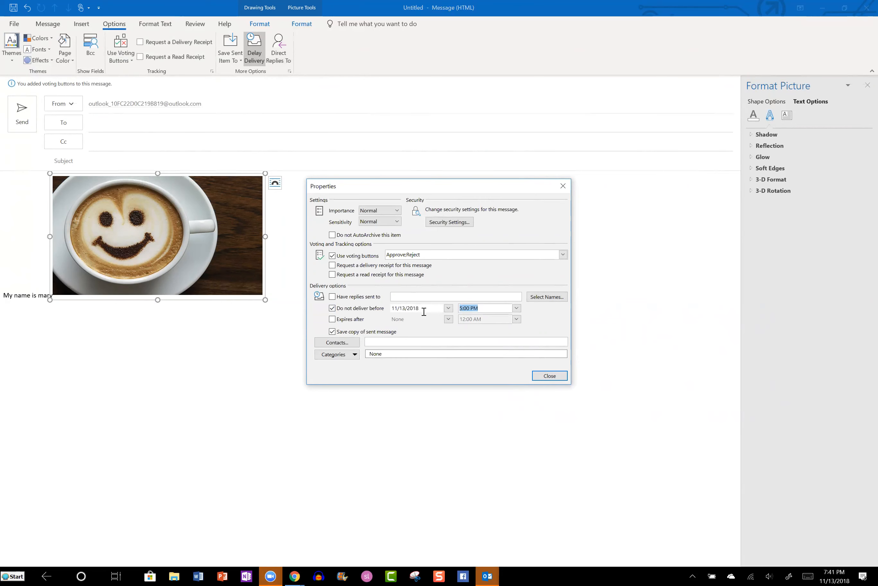
left_click(448, 308)
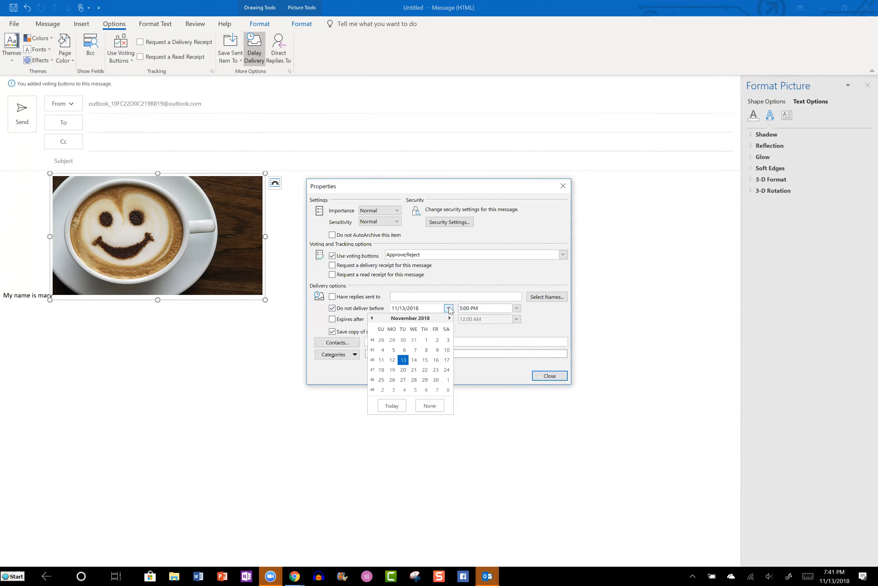
left_click(424, 368)
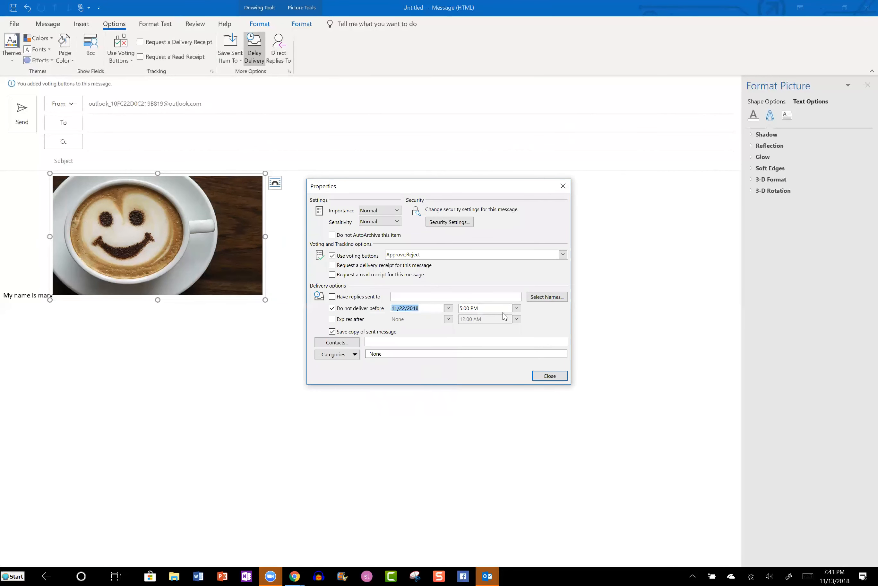
left_click(517, 308)
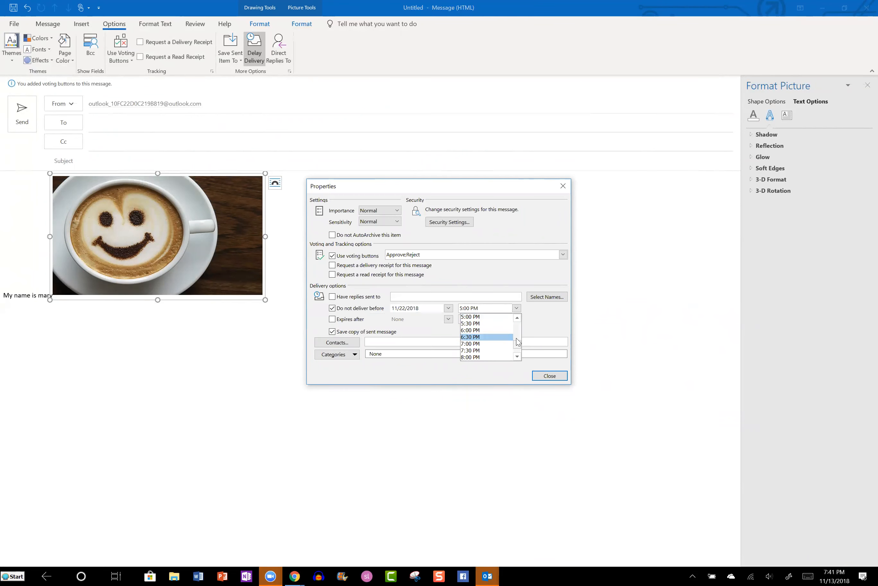
scroll(498, 337, "up", 7)
left_click(484, 343)
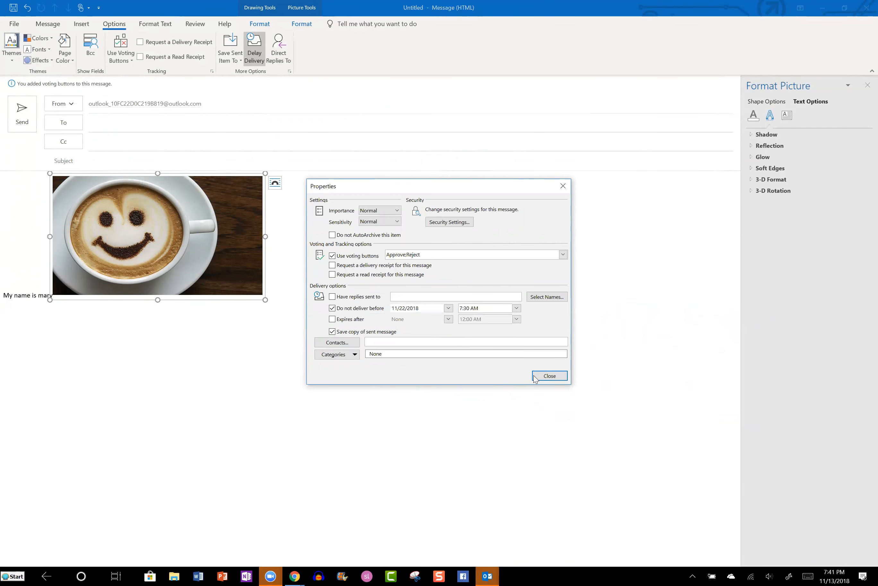
left_click(550, 376)
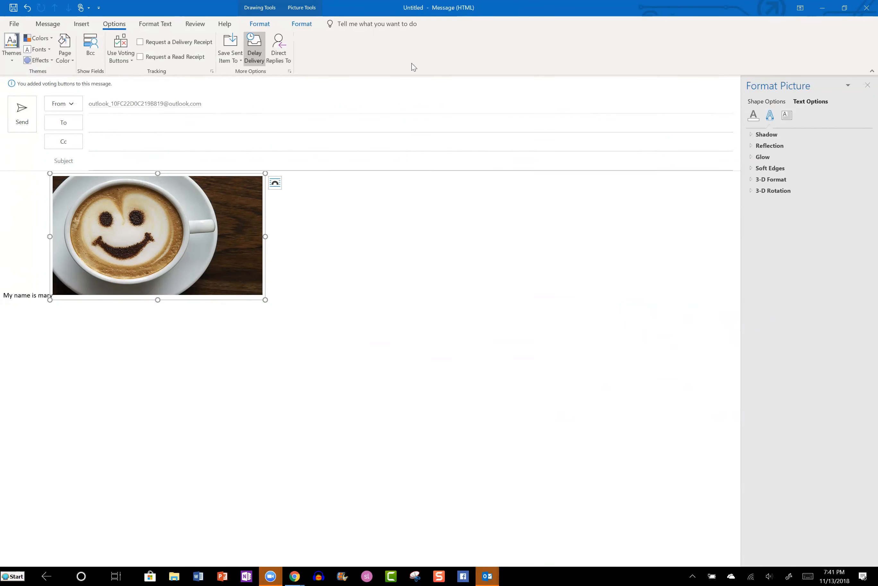
Review the commands for inserting items into the message and browse the available emojis
left_click(81, 23)
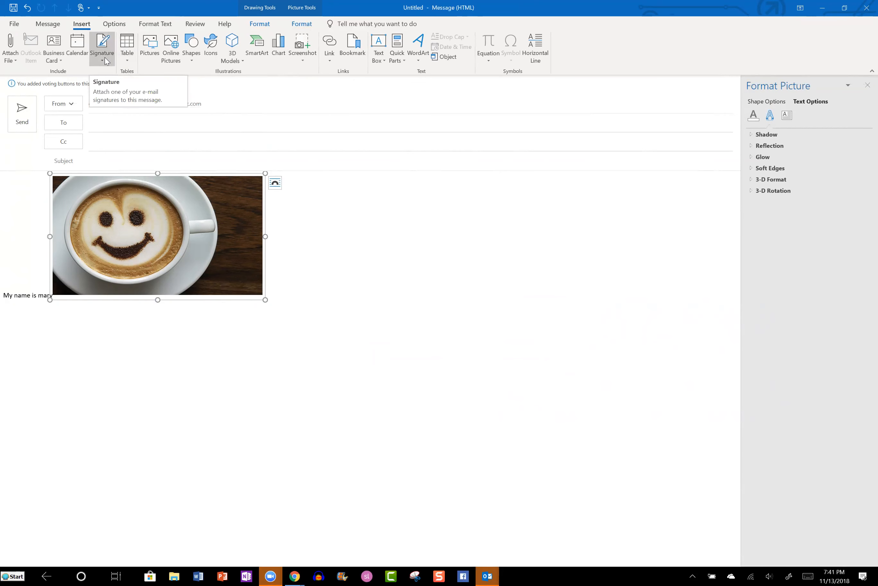
left_click(47, 23)
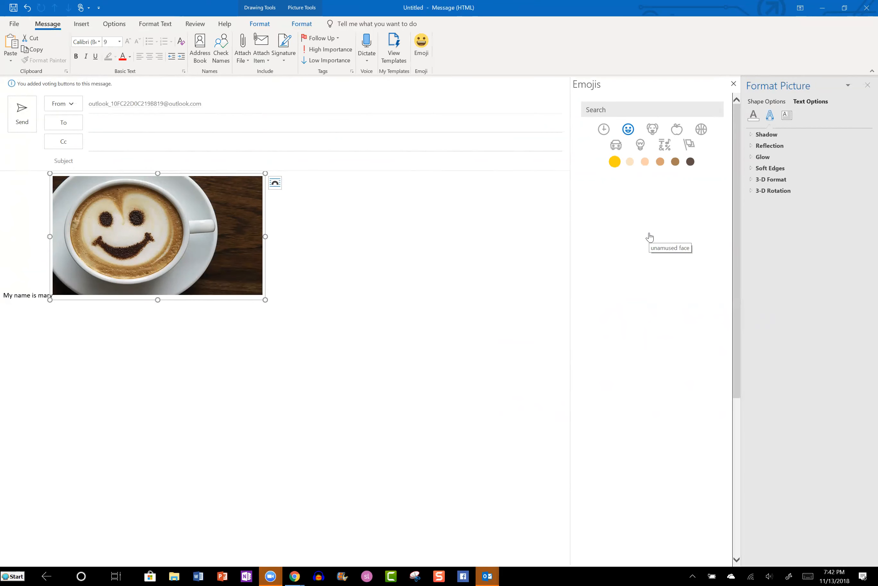
mouse_move(738, 121)
left_mouse_down()
mouse_move(750, 220)
mouse_move(740, 304)
mouse_move(735, 115)
left_mouse_up()
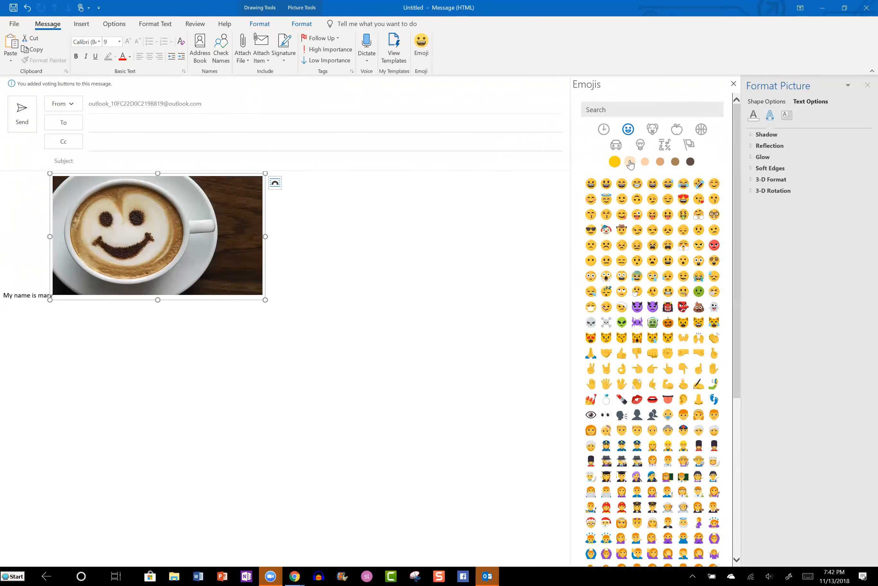
Preview the emoji skin tones from lightest to darkest and leave the medium-light tone selected
left_click(631, 162)
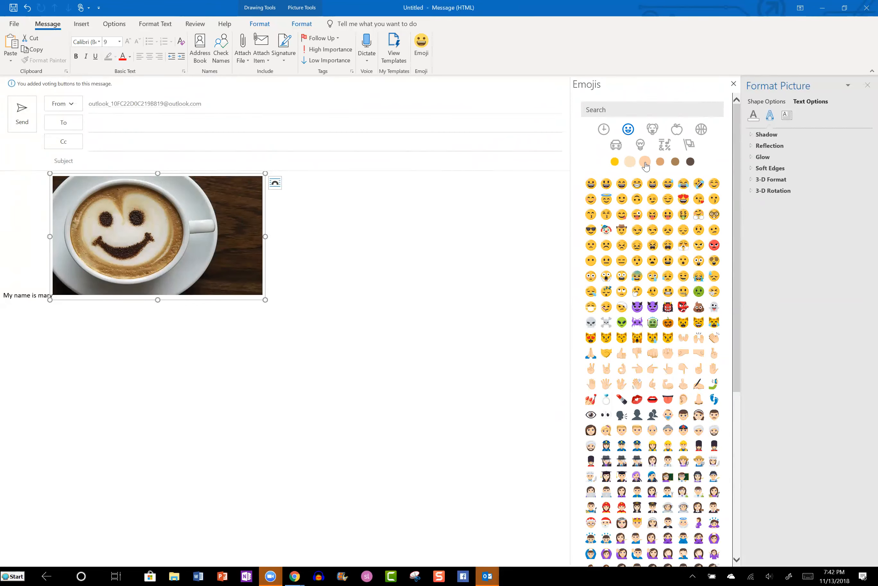
left_click(646, 163)
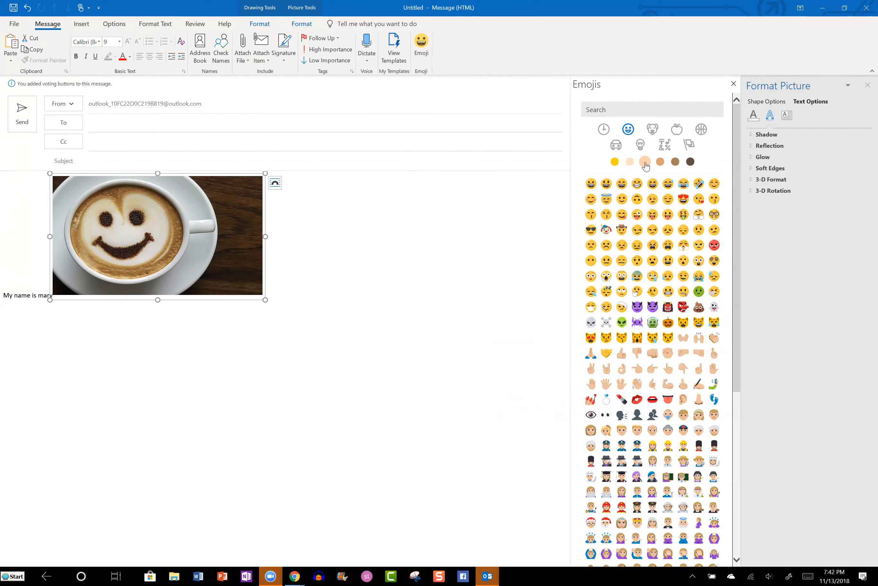
left_click(661, 162)
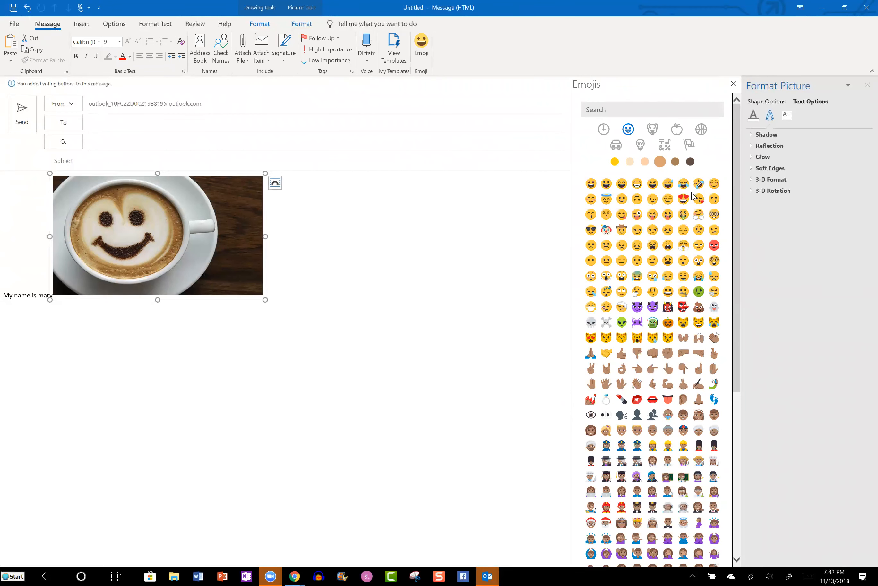
left_click(676, 162)
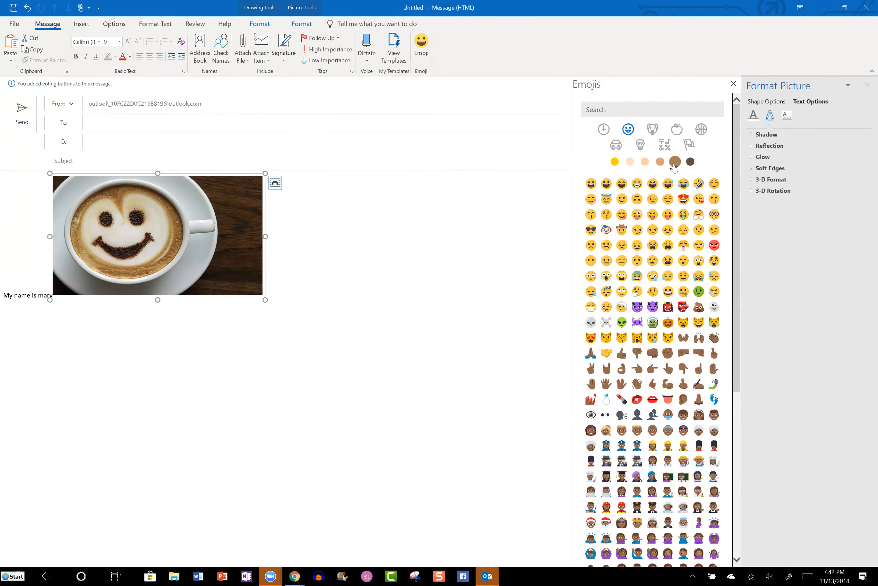
left_click(690, 162)
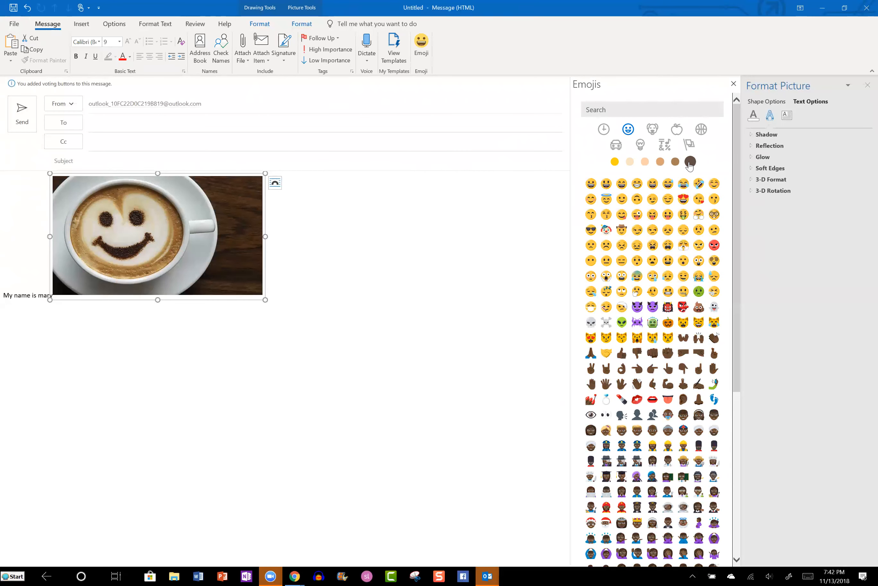
left_click_drag(736, 136, 735, 158)
left_click(660, 123)
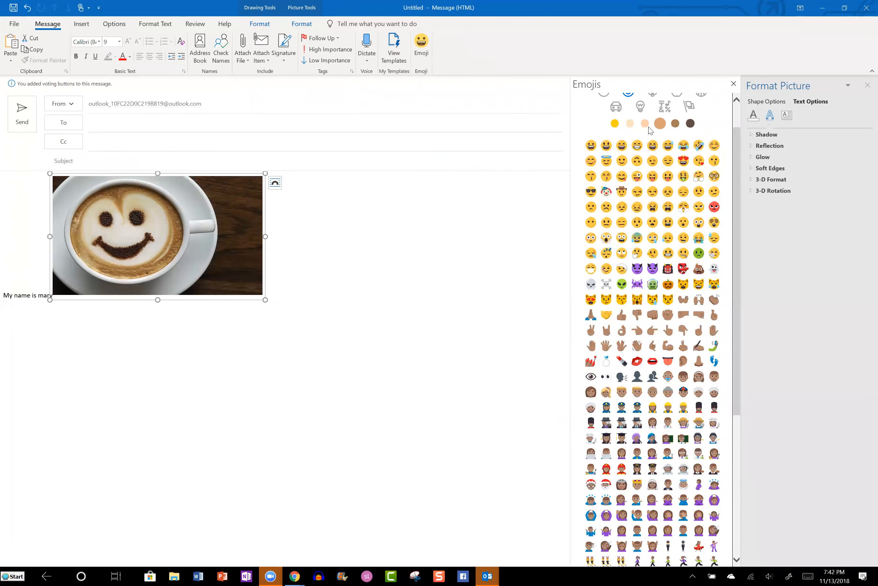
left_click(645, 124)
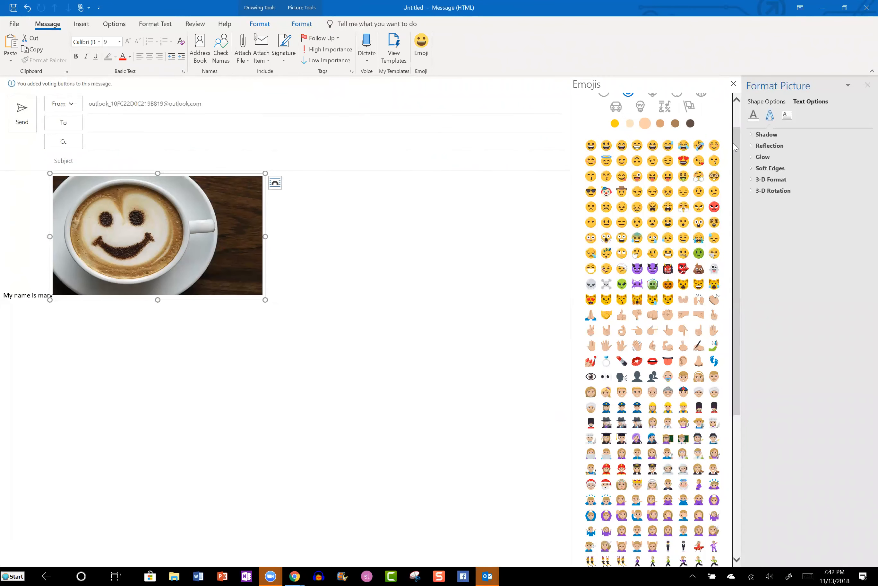
Browse the animal, food, object and flag emoji categories
scroll(734, 143, "up", 2)
left_click(645, 129)
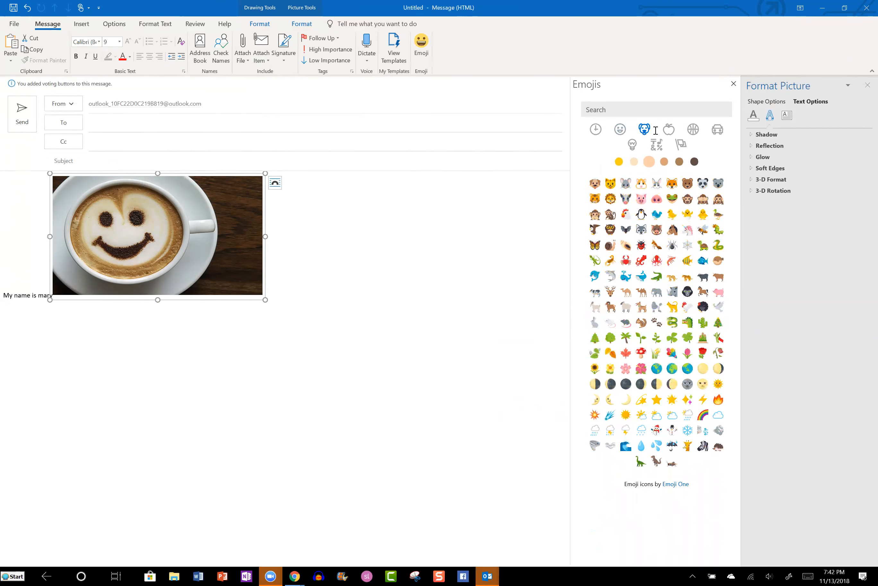
left_click(669, 131)
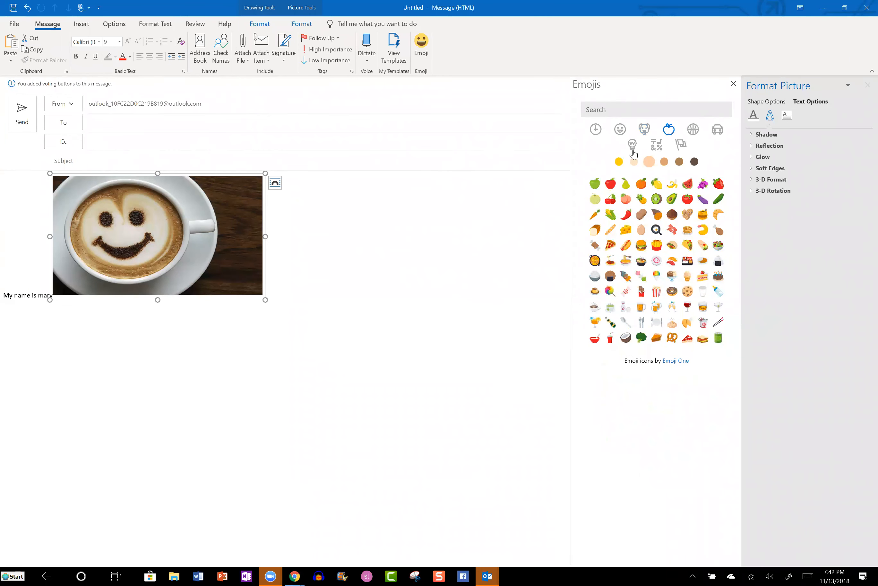
left_click(632, 145)
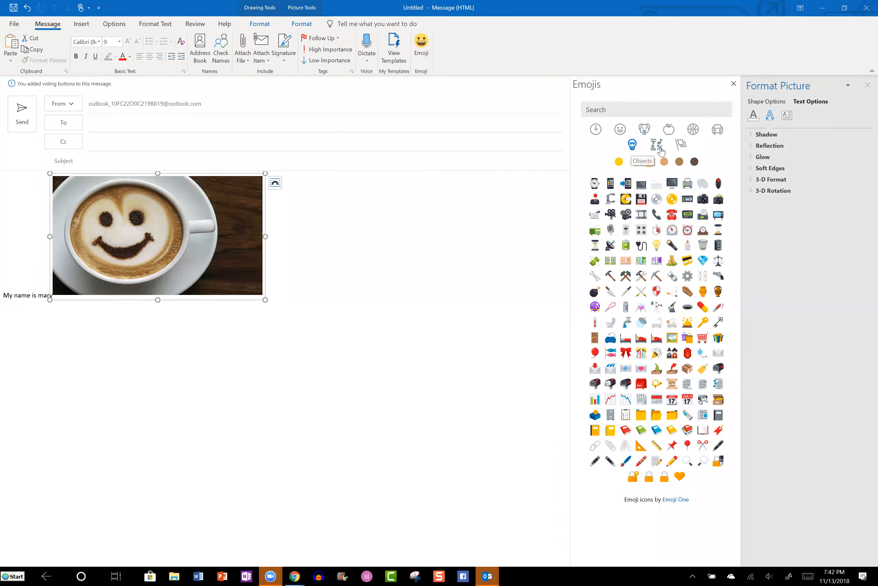
left_click(681, 144)
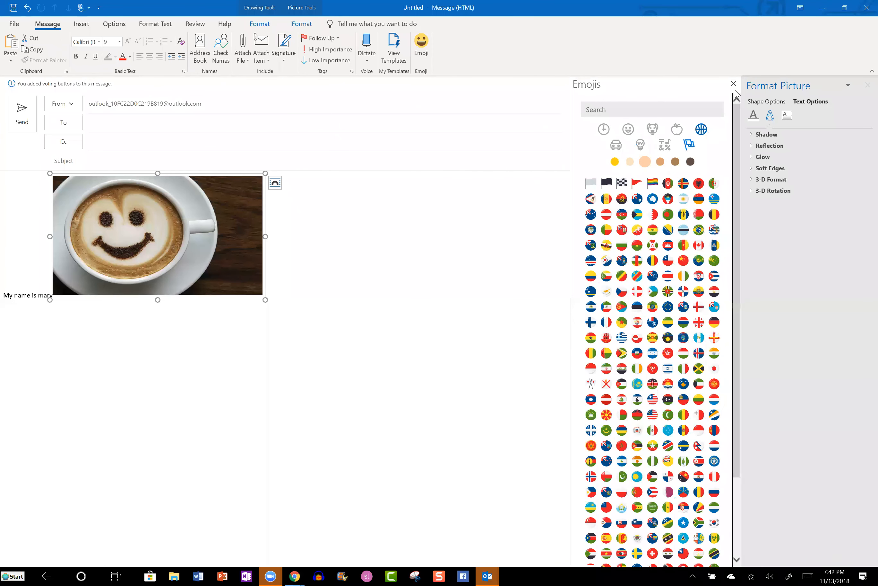